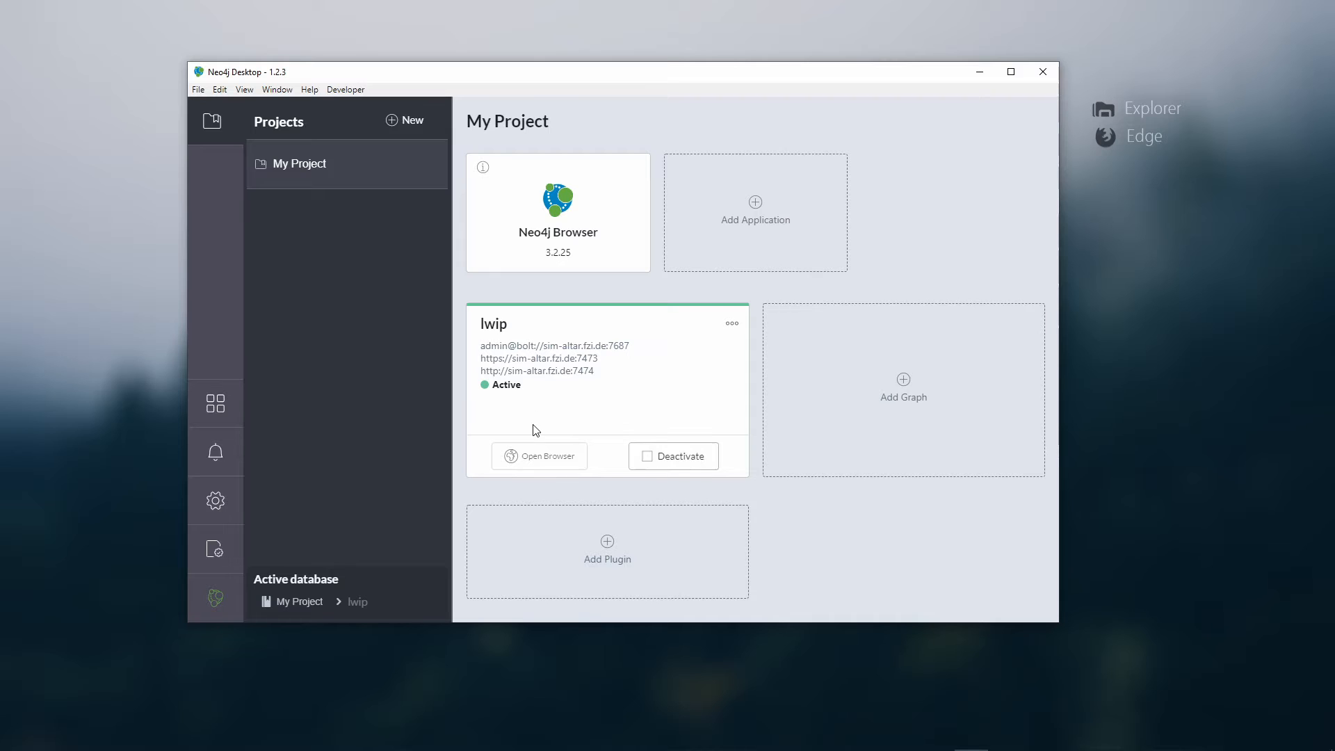
Open the active lwip graph in Neo4j Browser, close the start and server status frames, and maximize the window.
click(546, 459)
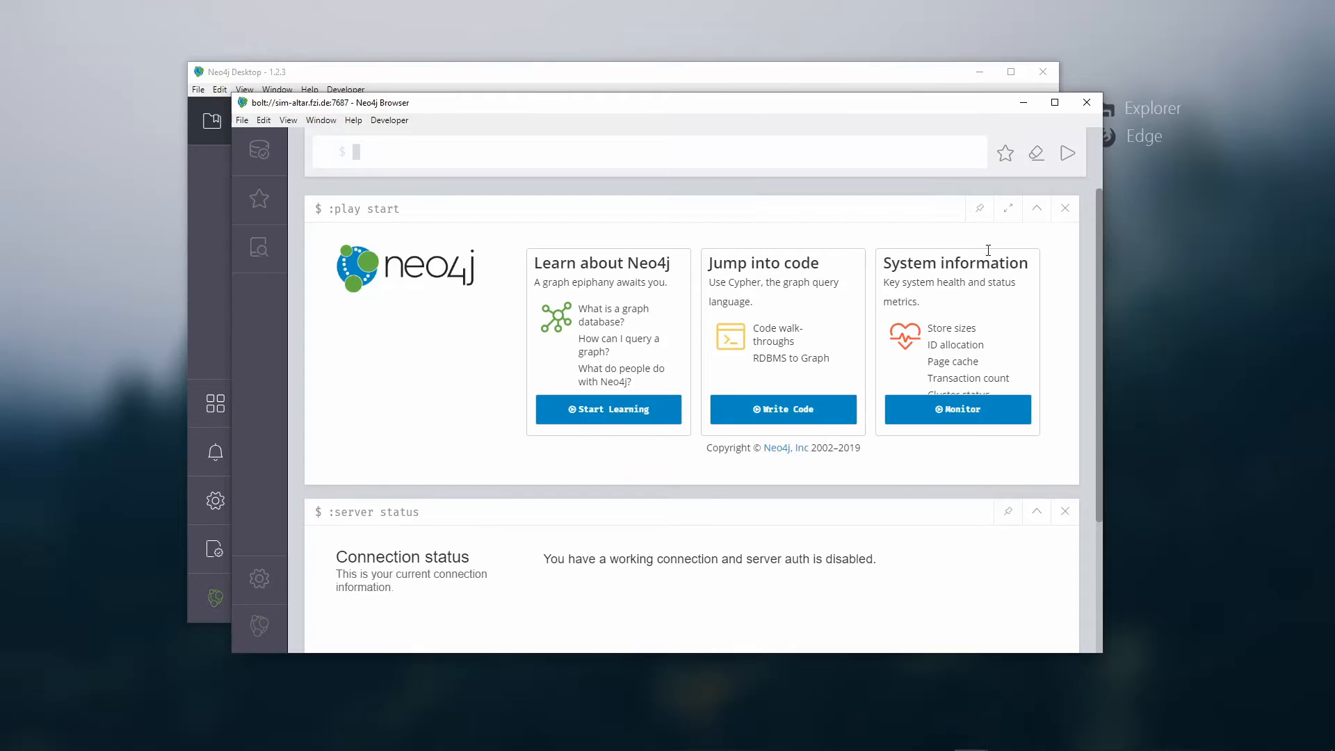
click(1064, 208)
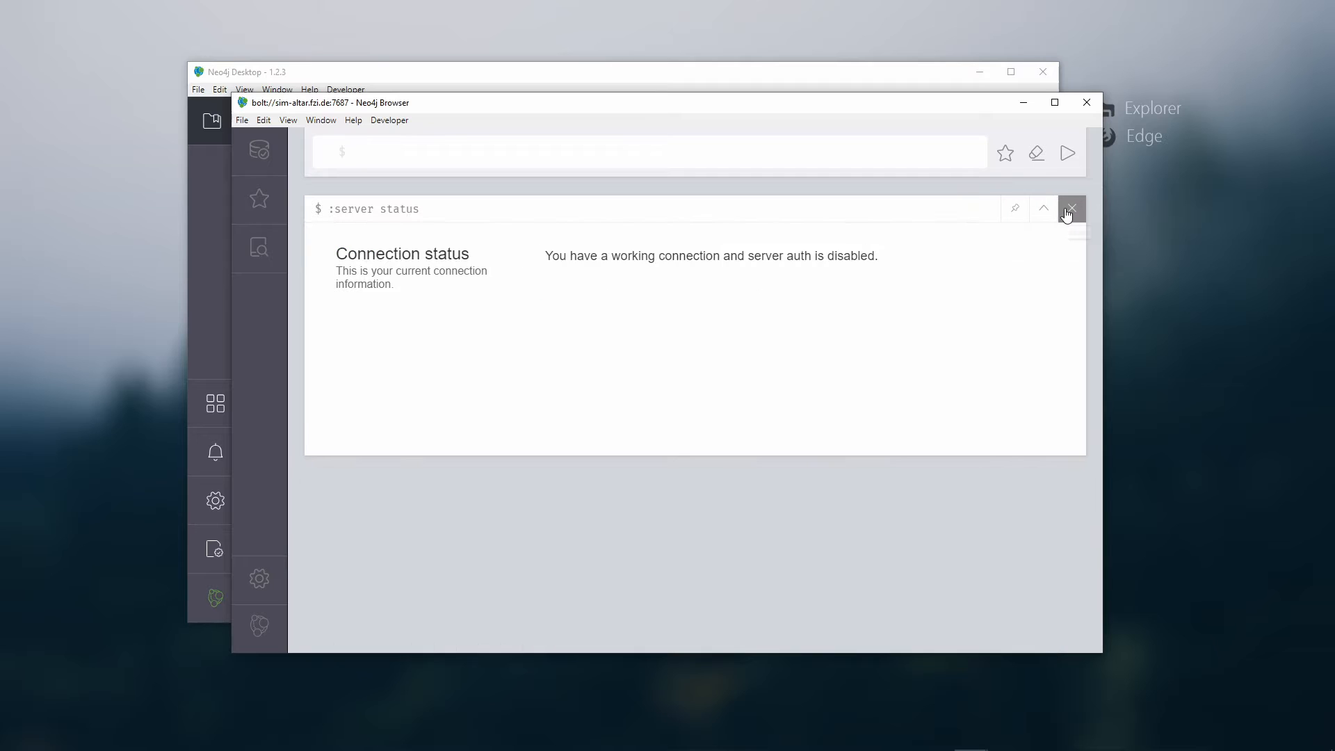
click(1064, 208)
click(1054, 103)
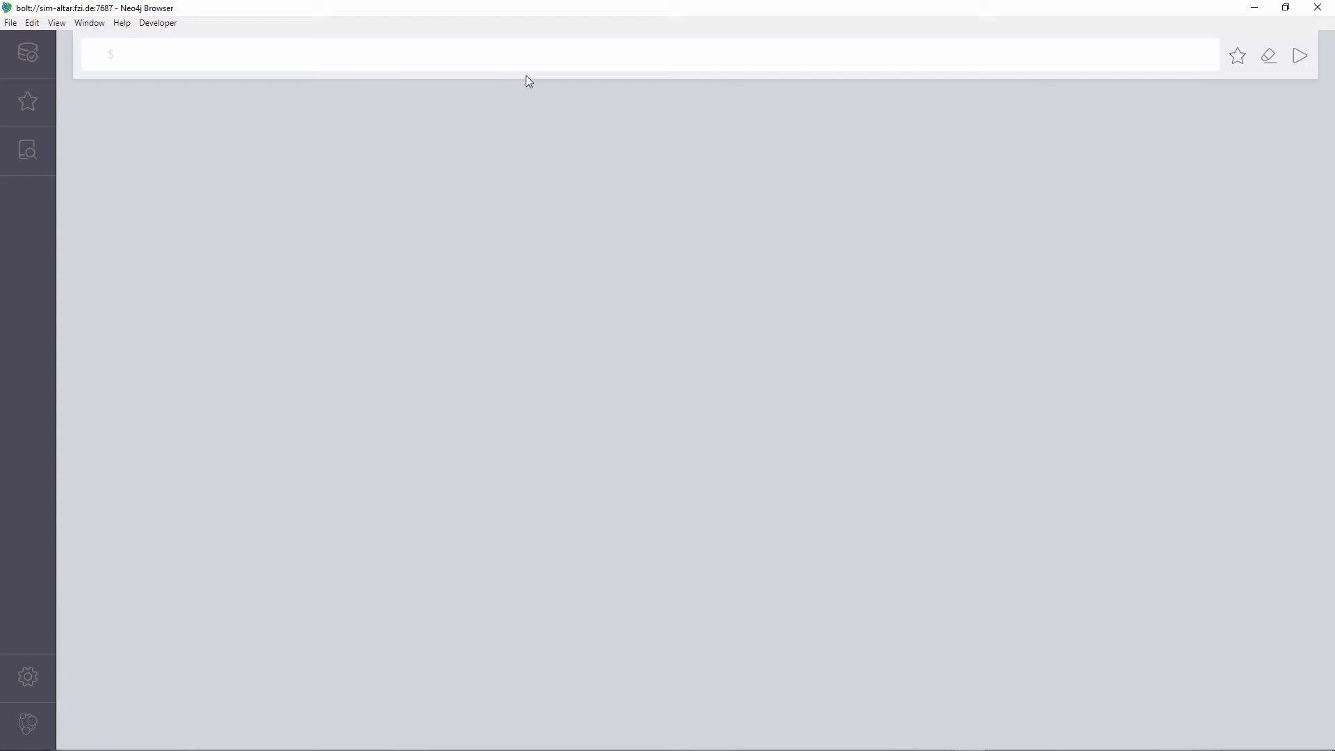
Run the saved script that plays the lwip.html guide and check the database information.
click(31, 103)
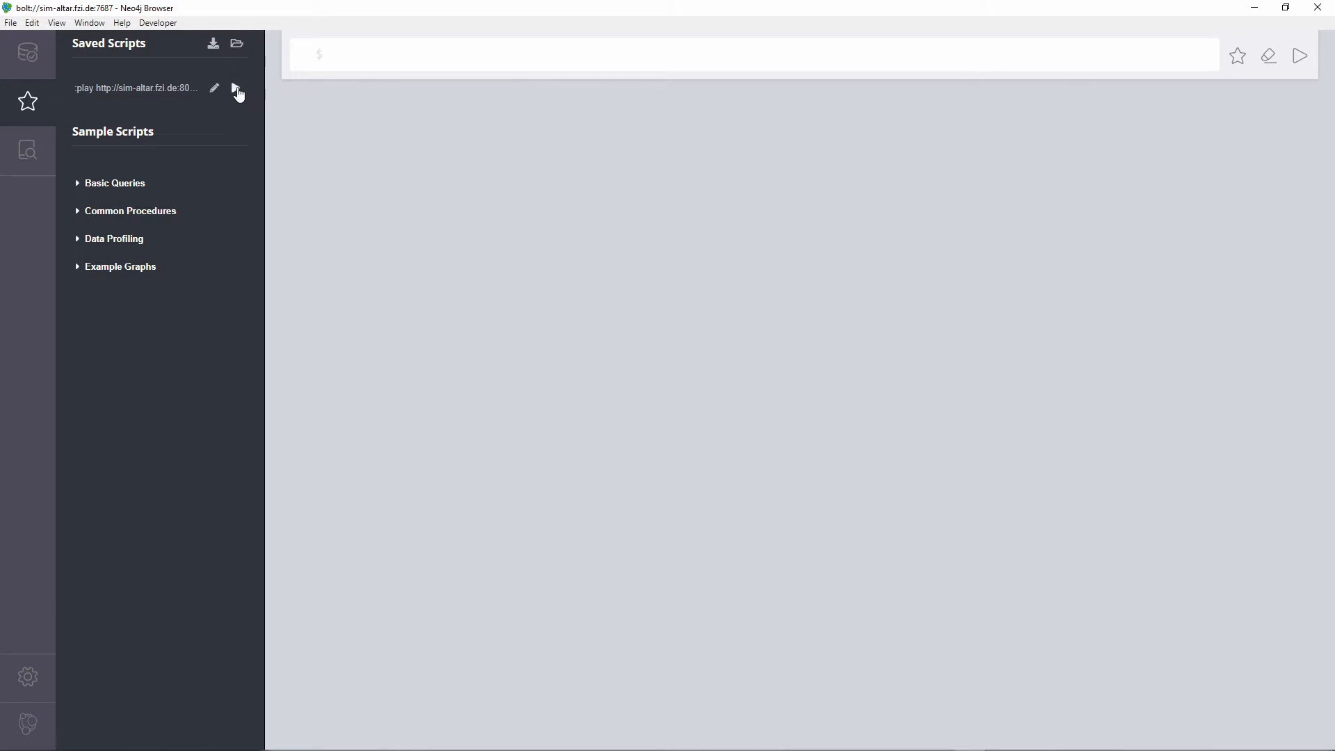
click(238, 94)
click(33, 59)
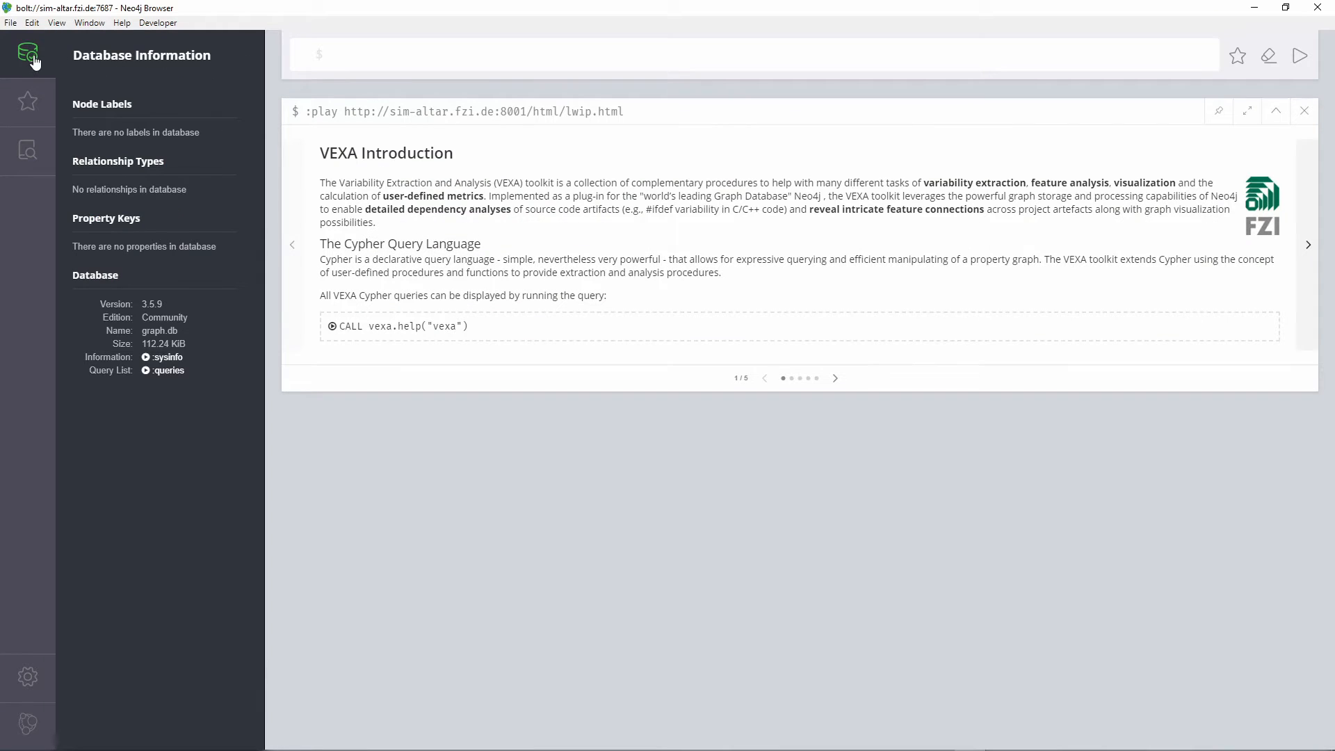
click(33, 59)
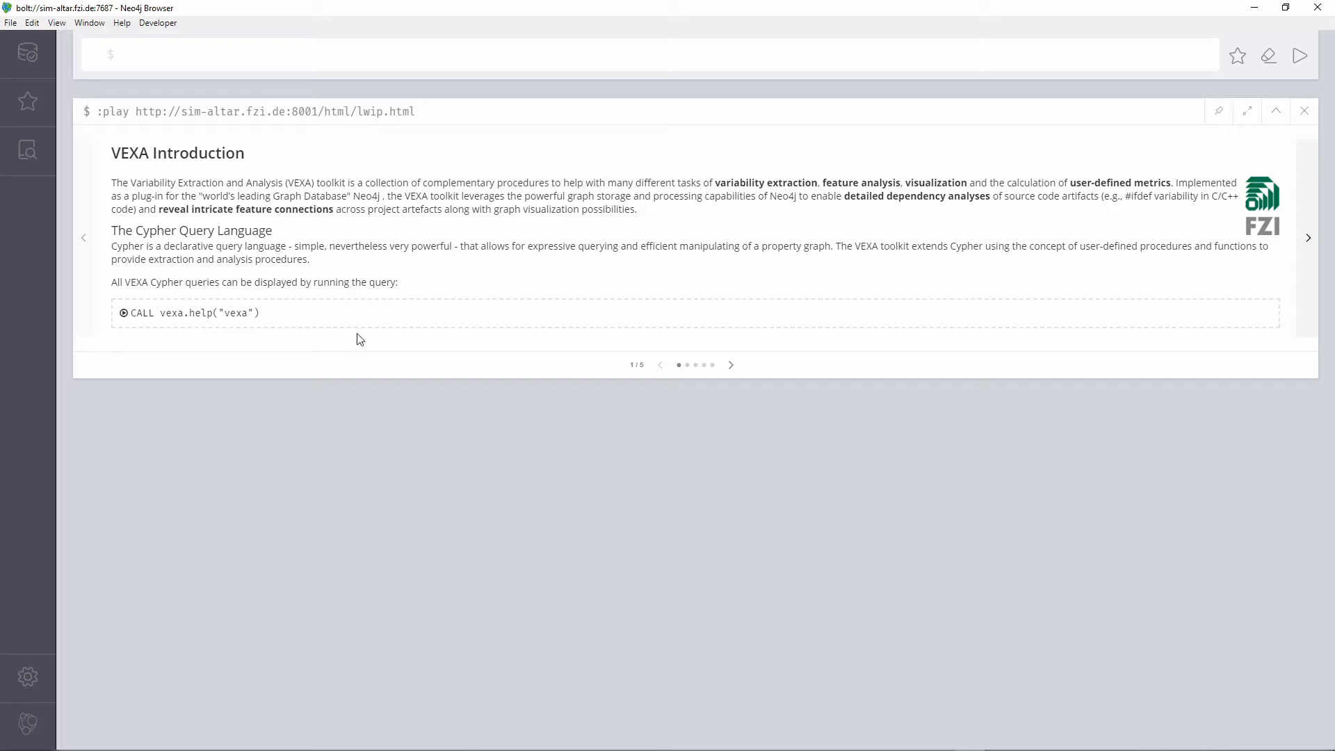
Run the guide's query CALL vexa.help("vexa"), pin the guide above the results, and browse the procedure list.
click(249, 318)
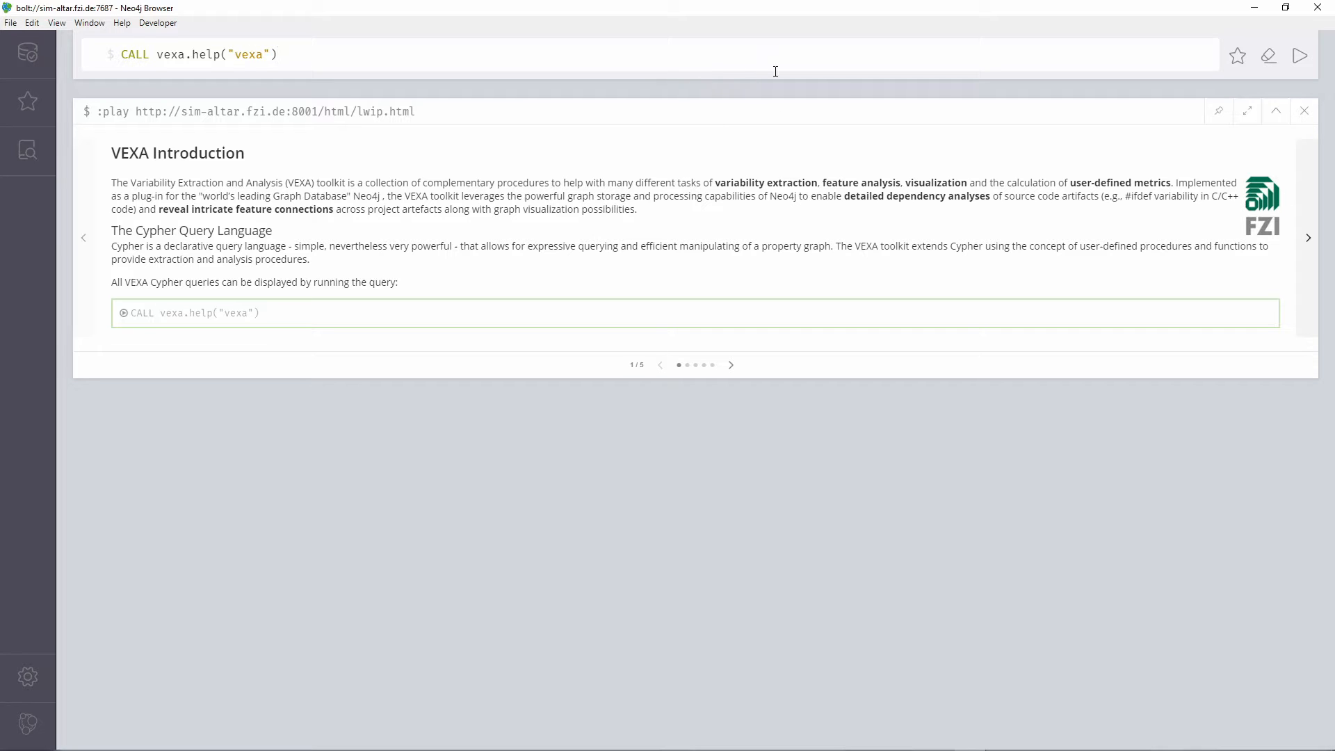
click(1297, 58)
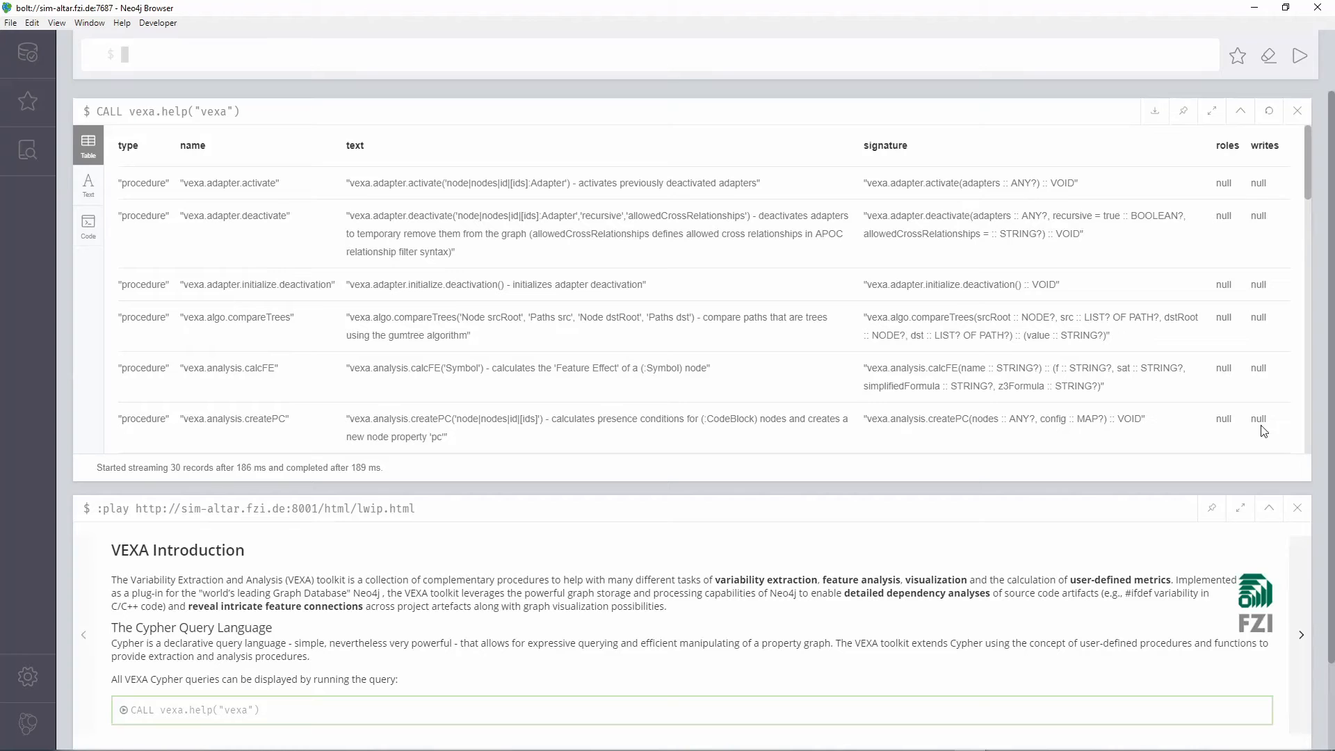
click(1210, 510)
scroll(634, 552, down, 1)
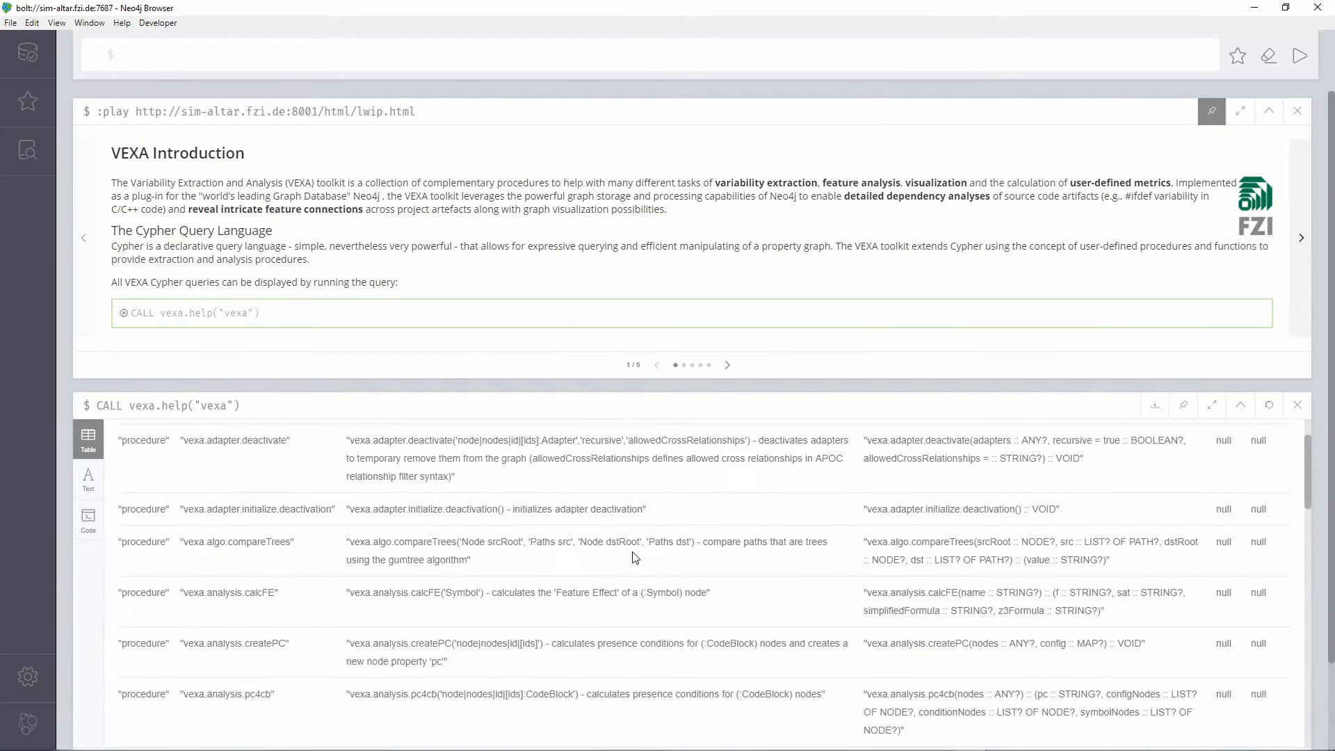
scroll(376, 559, up, 1)
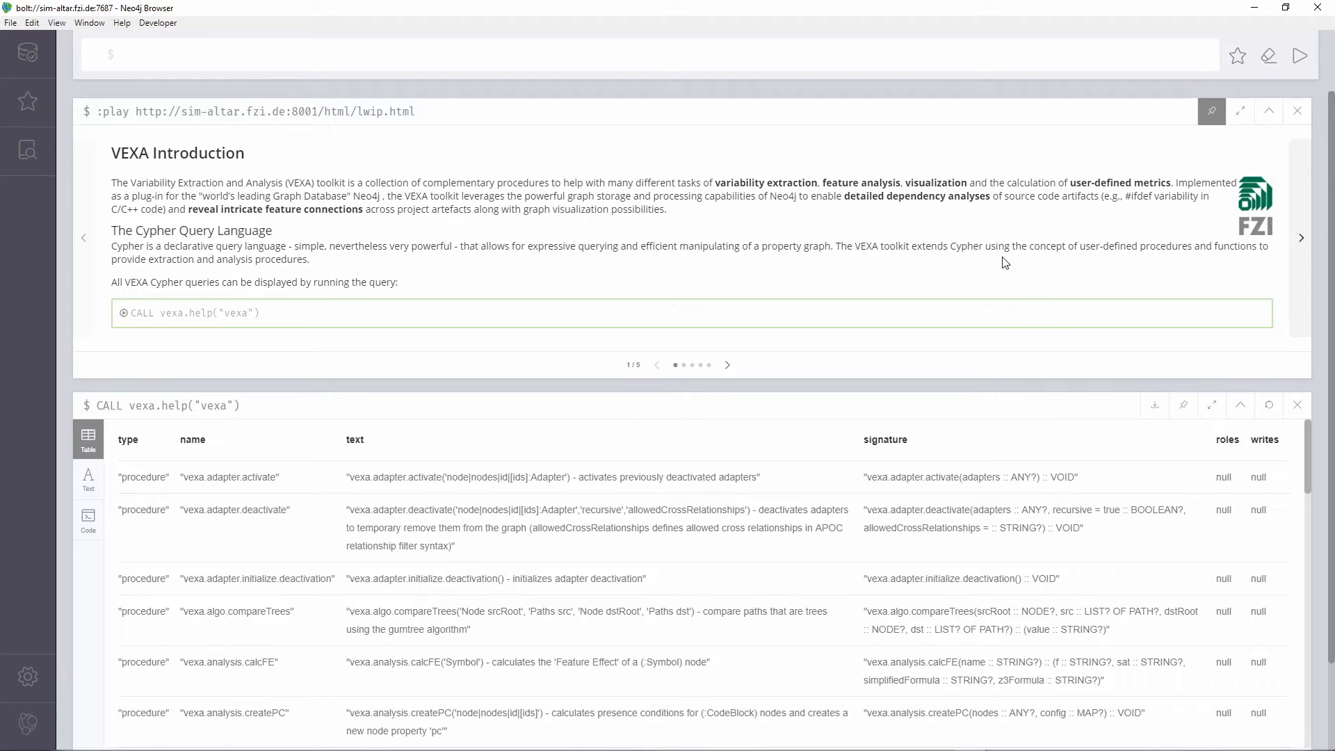
From the guide's Setup Database page, run the query creating a uniqueness constraint on the name of Project nodes.
click(1301, 243)
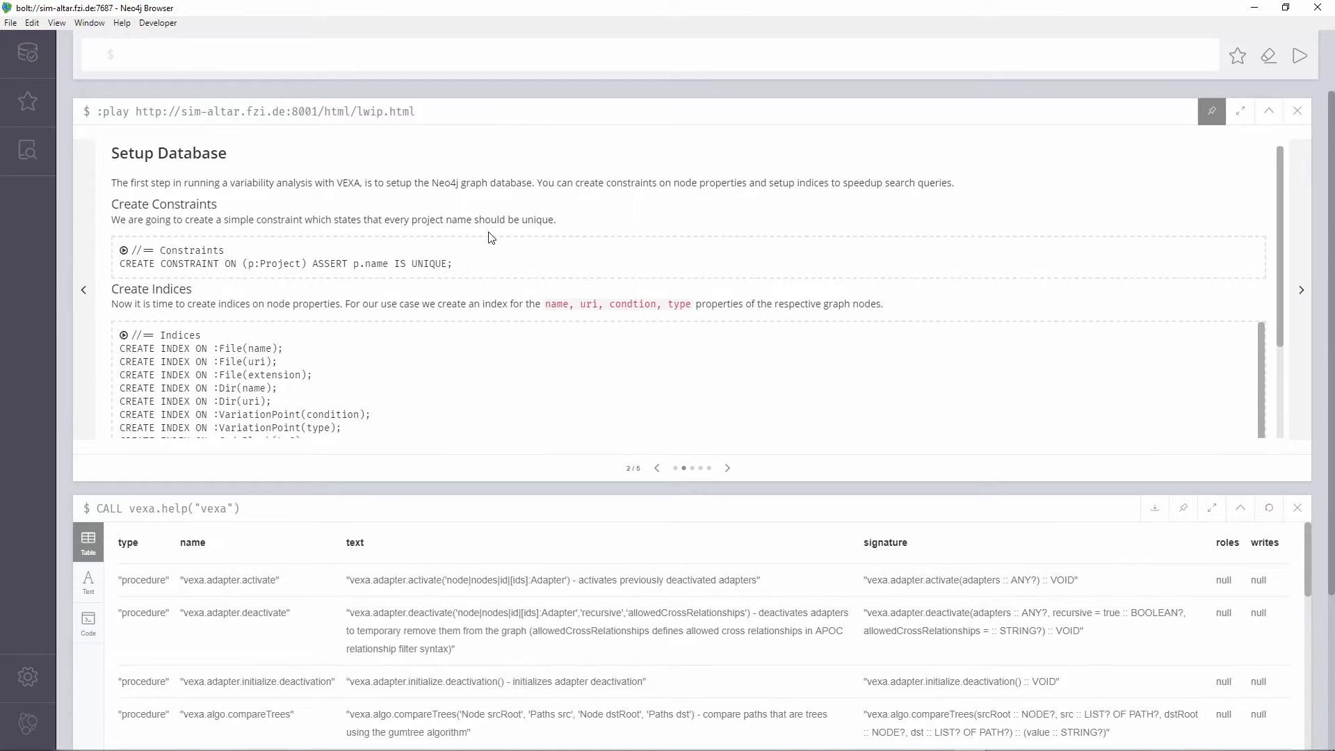
click(450, 269)
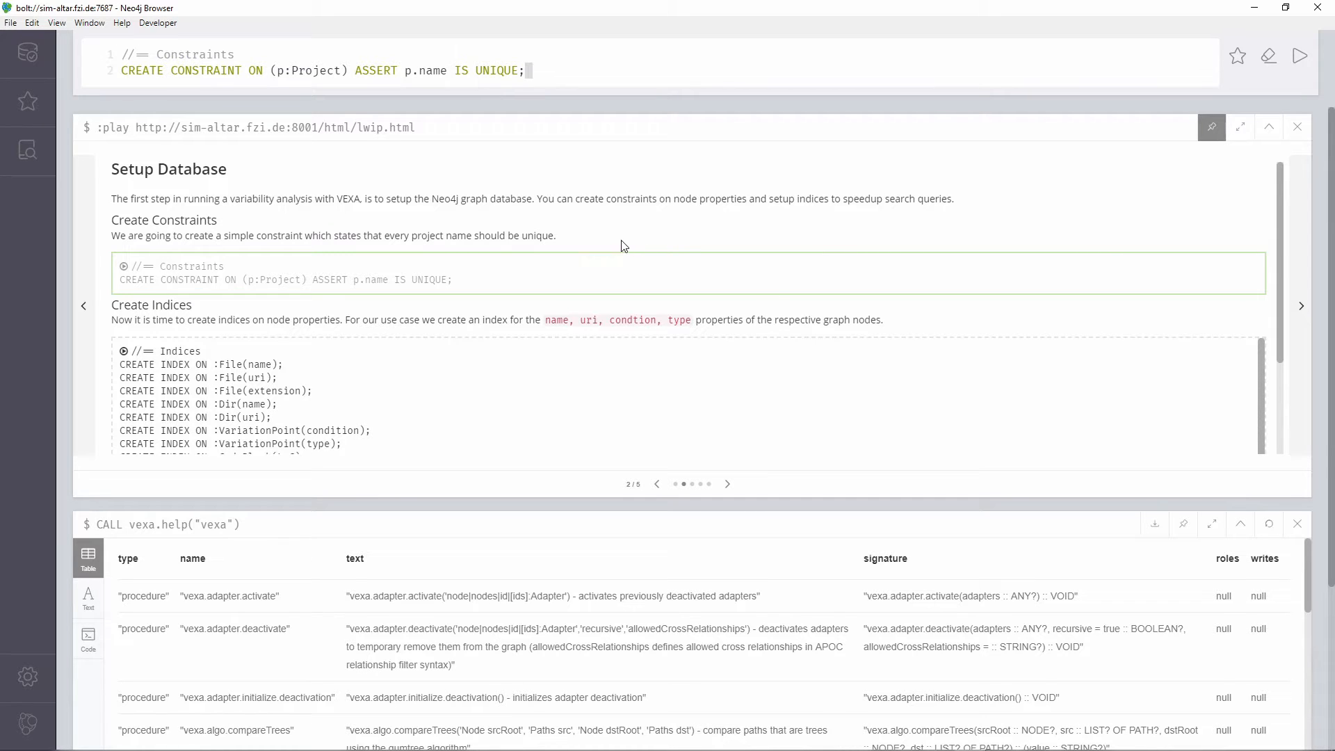
click(1294, 64)
Run the guide's Indices queries to create indexes on the File, Dir, VariationPoint, CodeBlock, Condition and Symbol properties.
scroll(306, 325, down, 2)
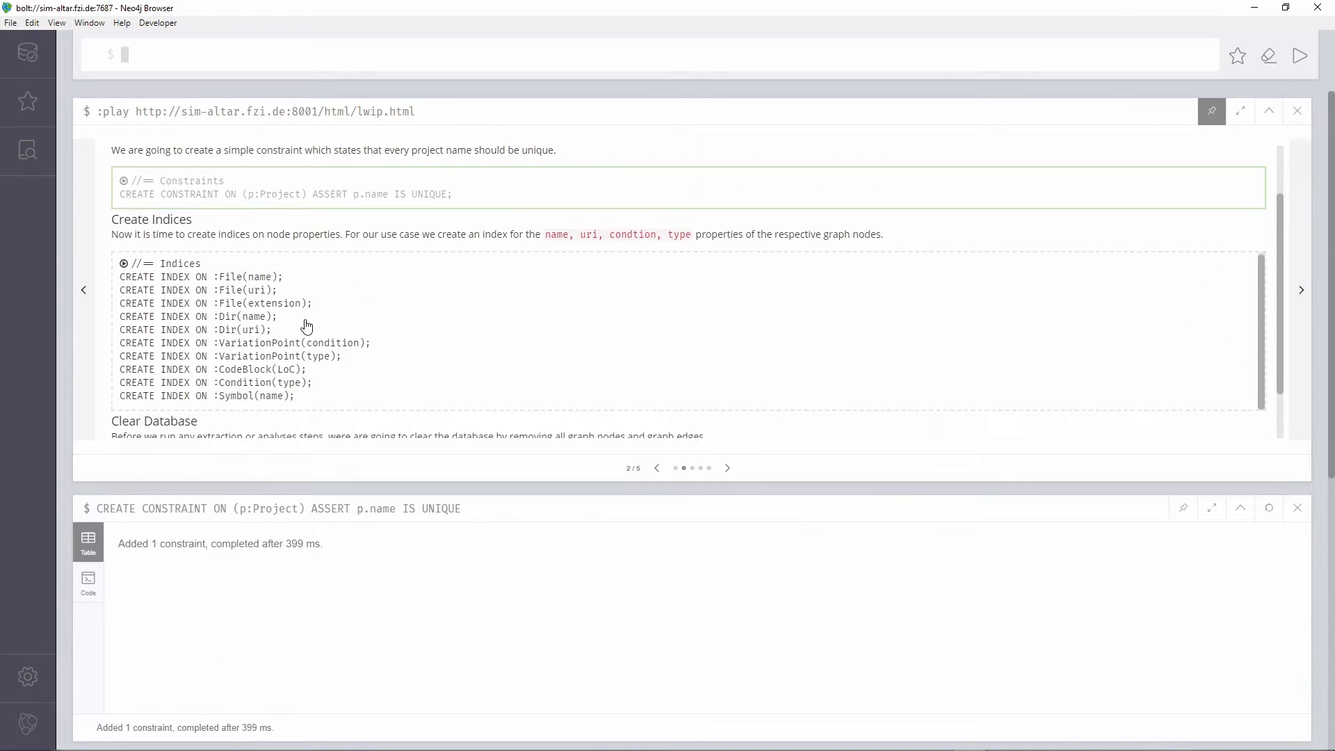
click(307, 325)
click(1300, 59)
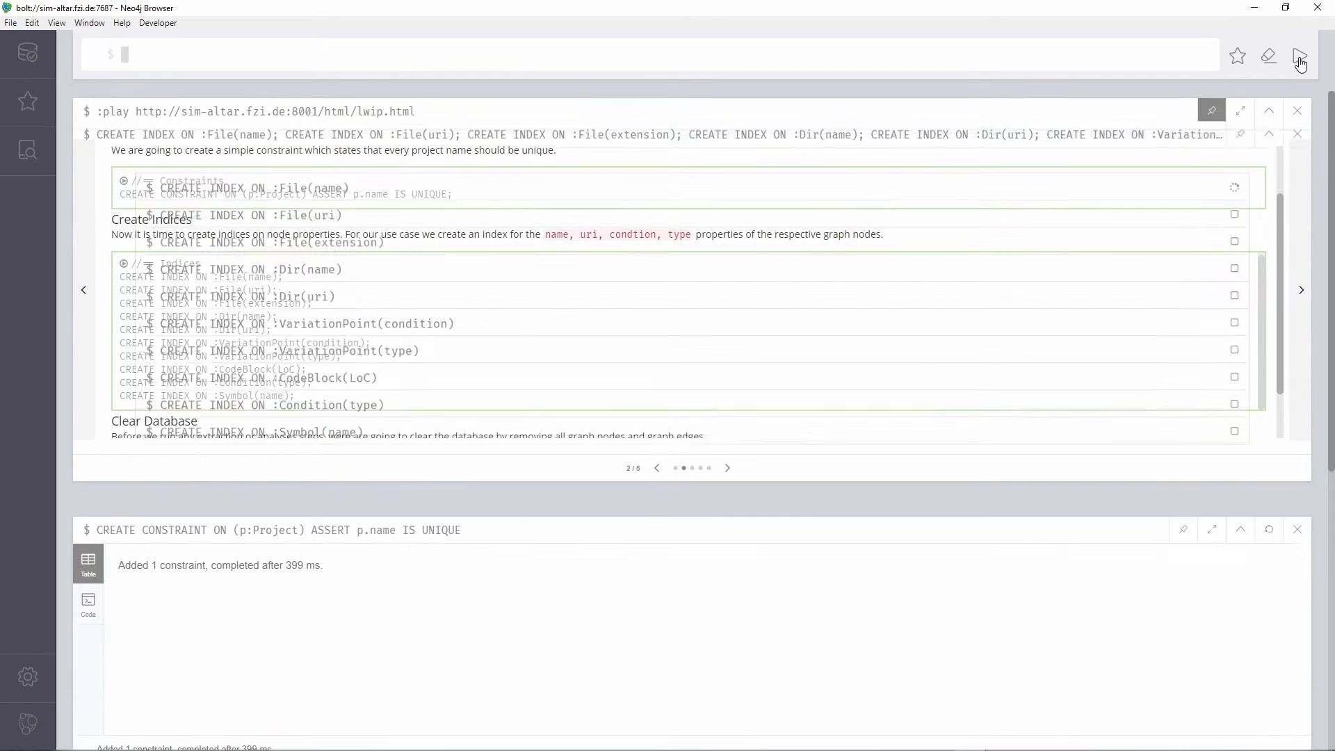
Clear the graph database with the guide's query MATCH (n) detach DELETE (n).
scroll(586, 269, down, 1)
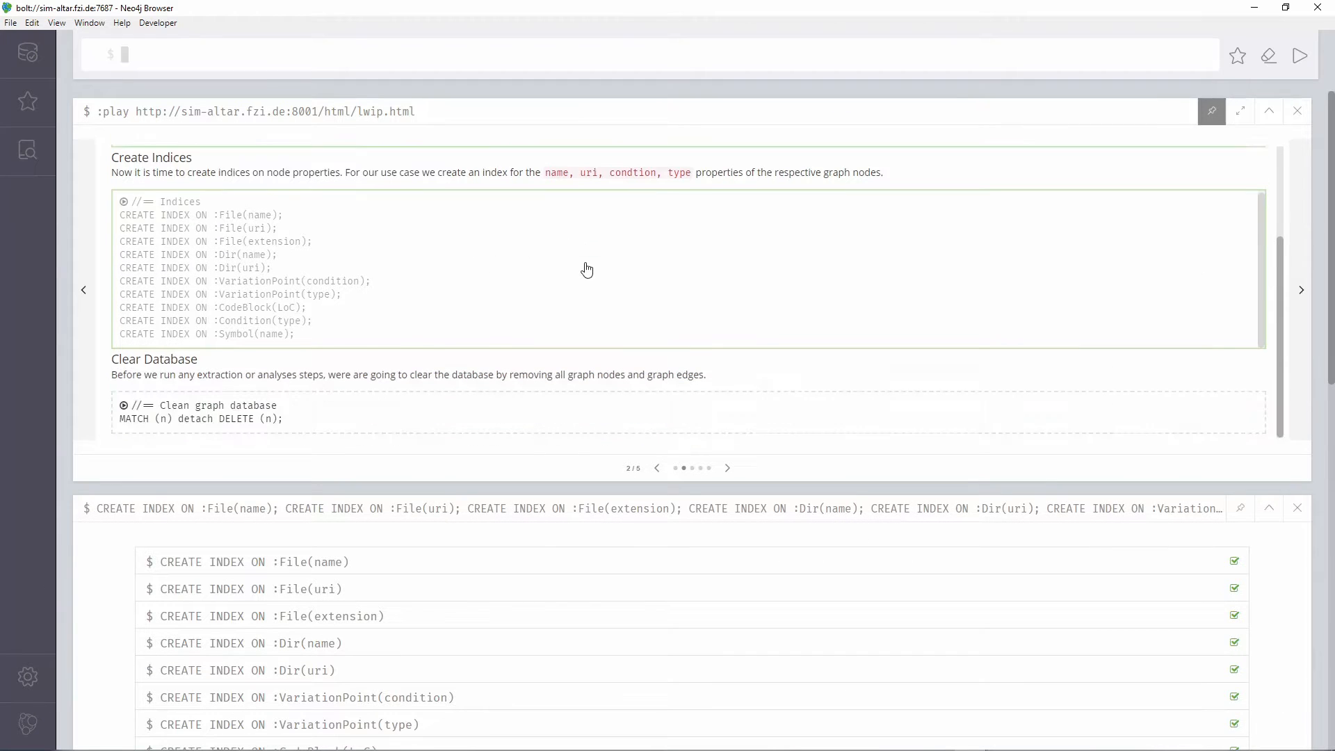
scroll(586, 270, down, 2)
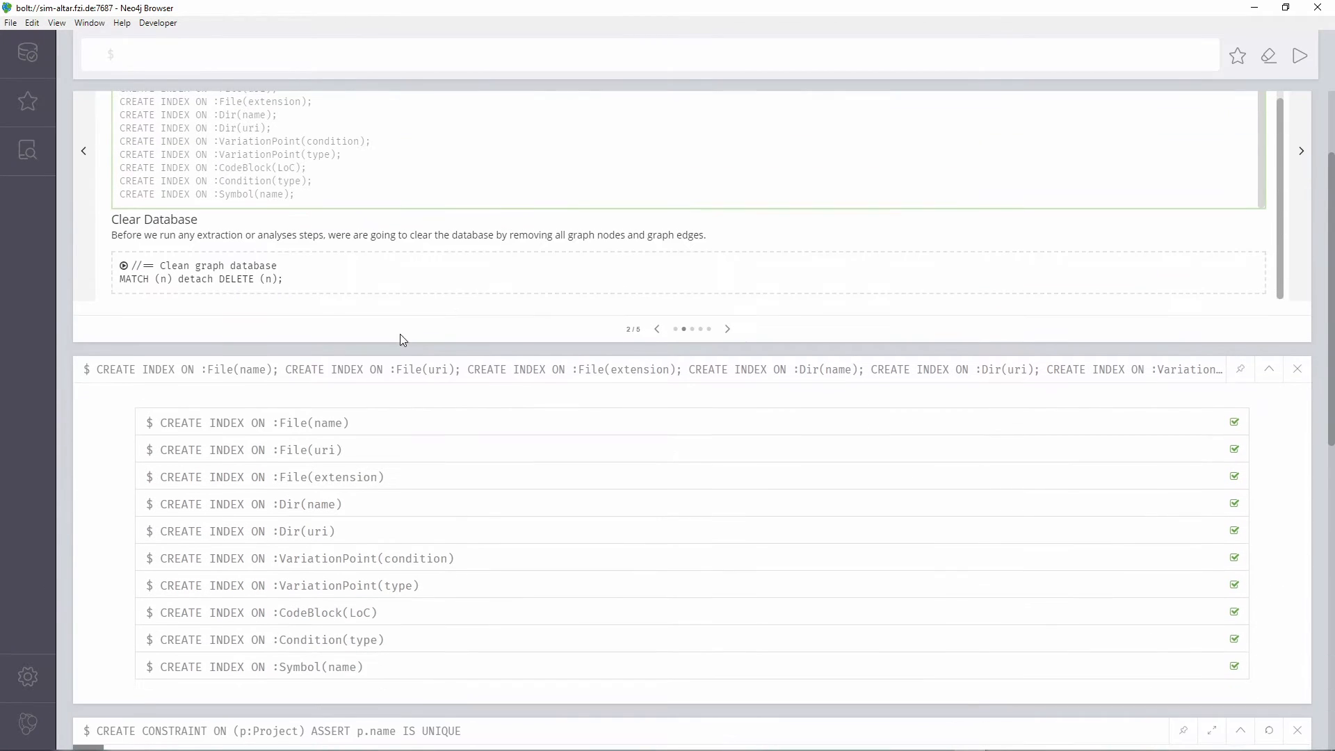
click(303, 273)
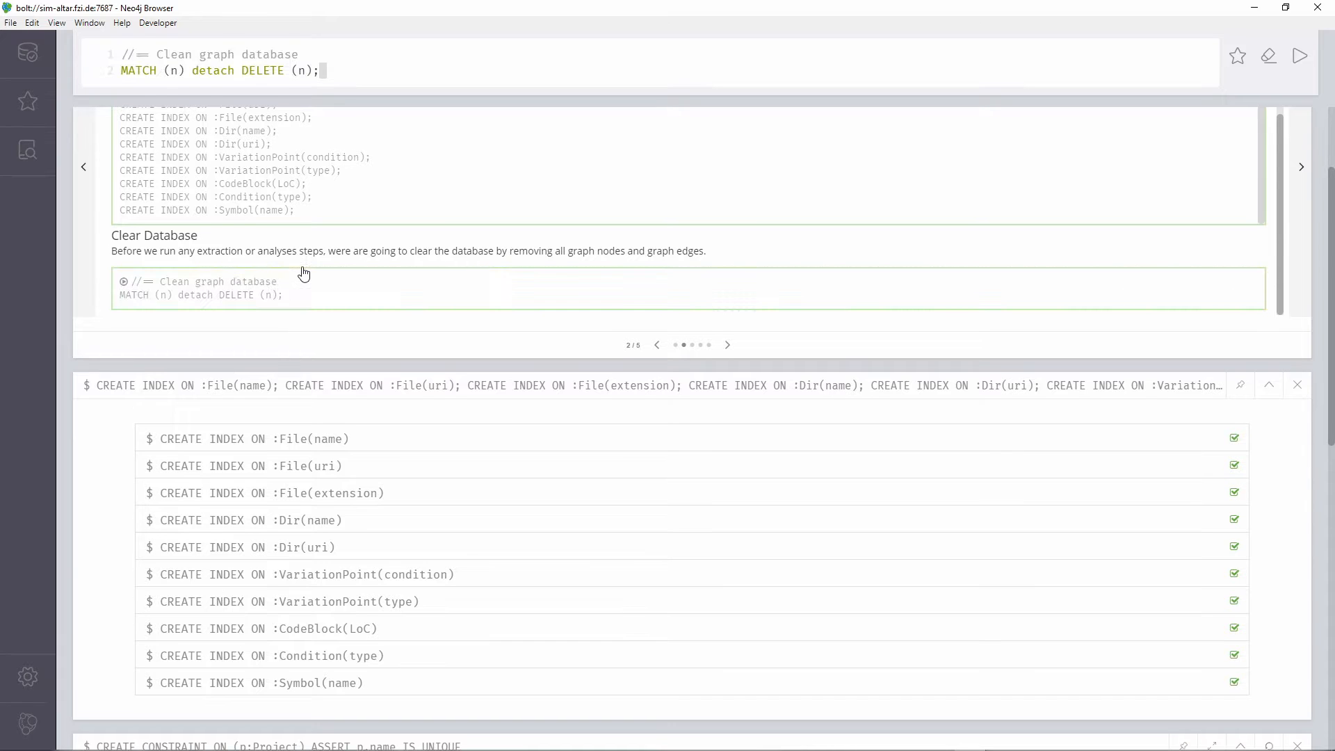
click(1294, 60)
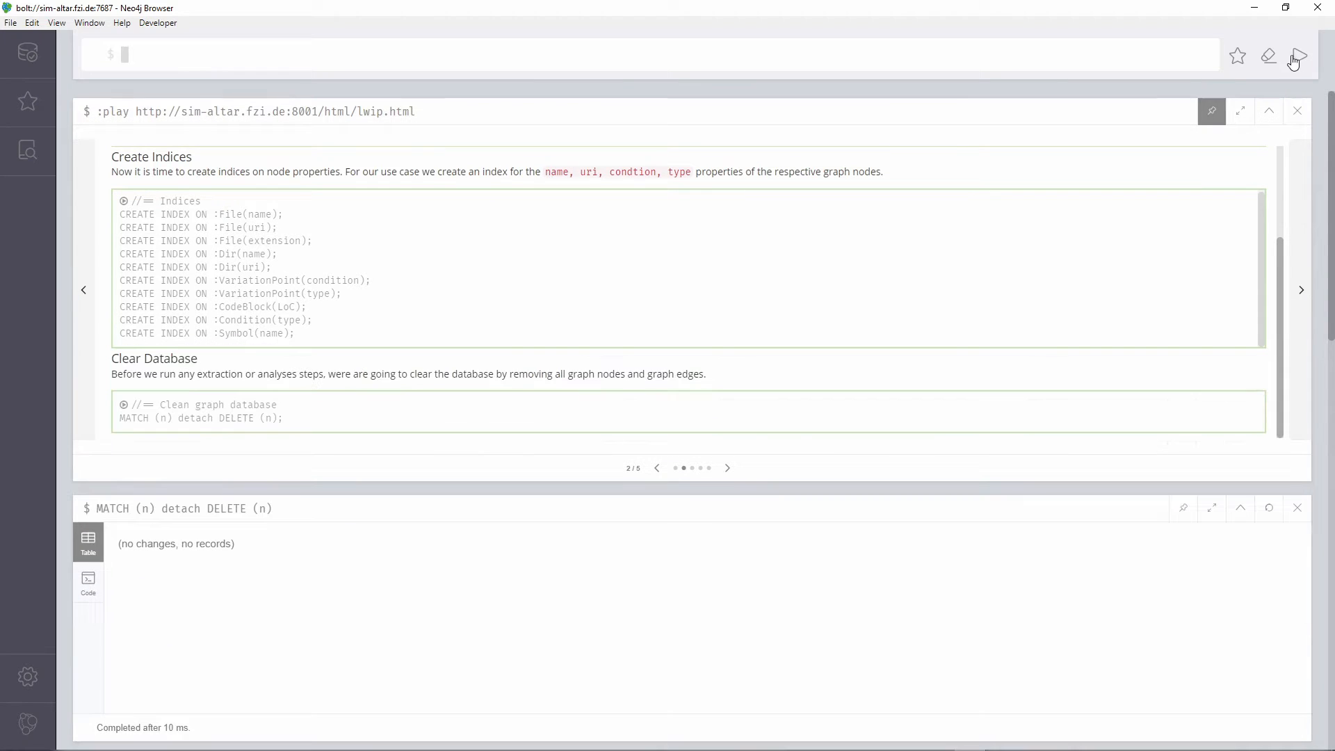
From the guide's lwip Use Case page, create the project lwip-UseCase1 with vexa.project.create.
click(1304, 303)
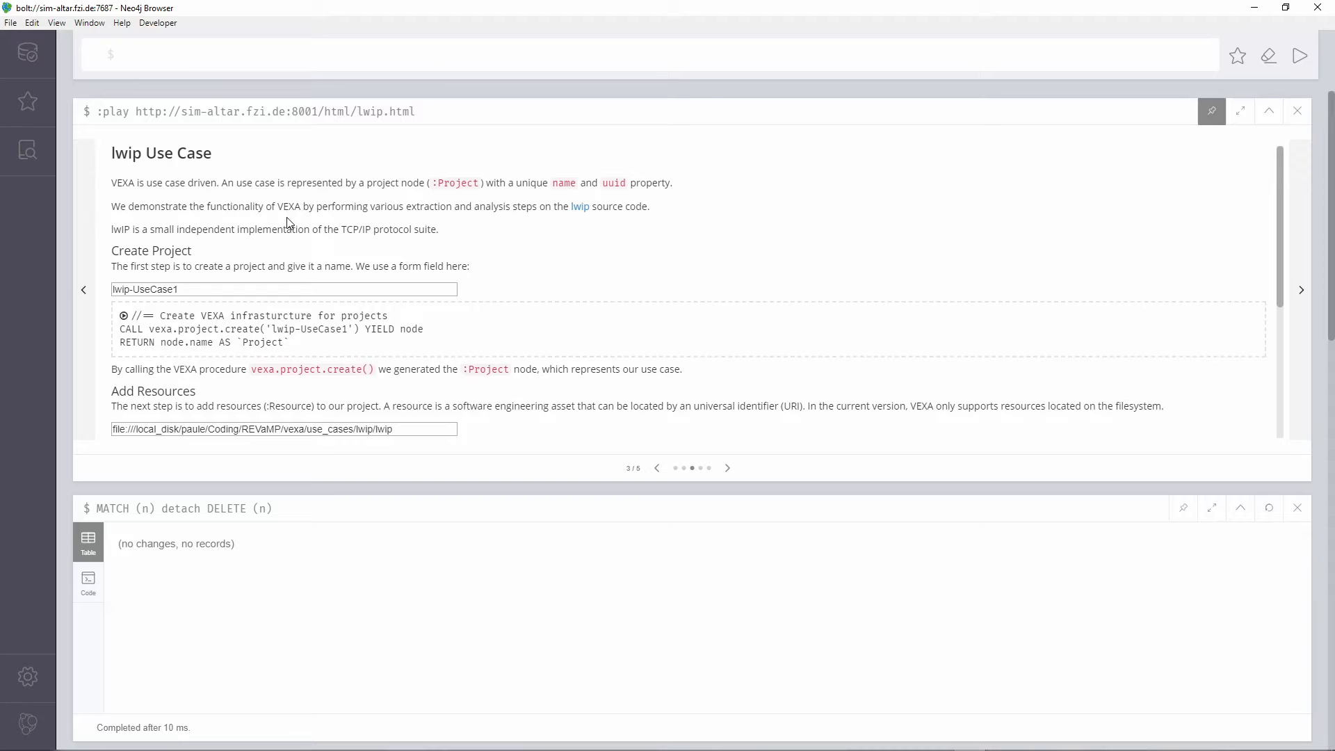
click(331, 334)
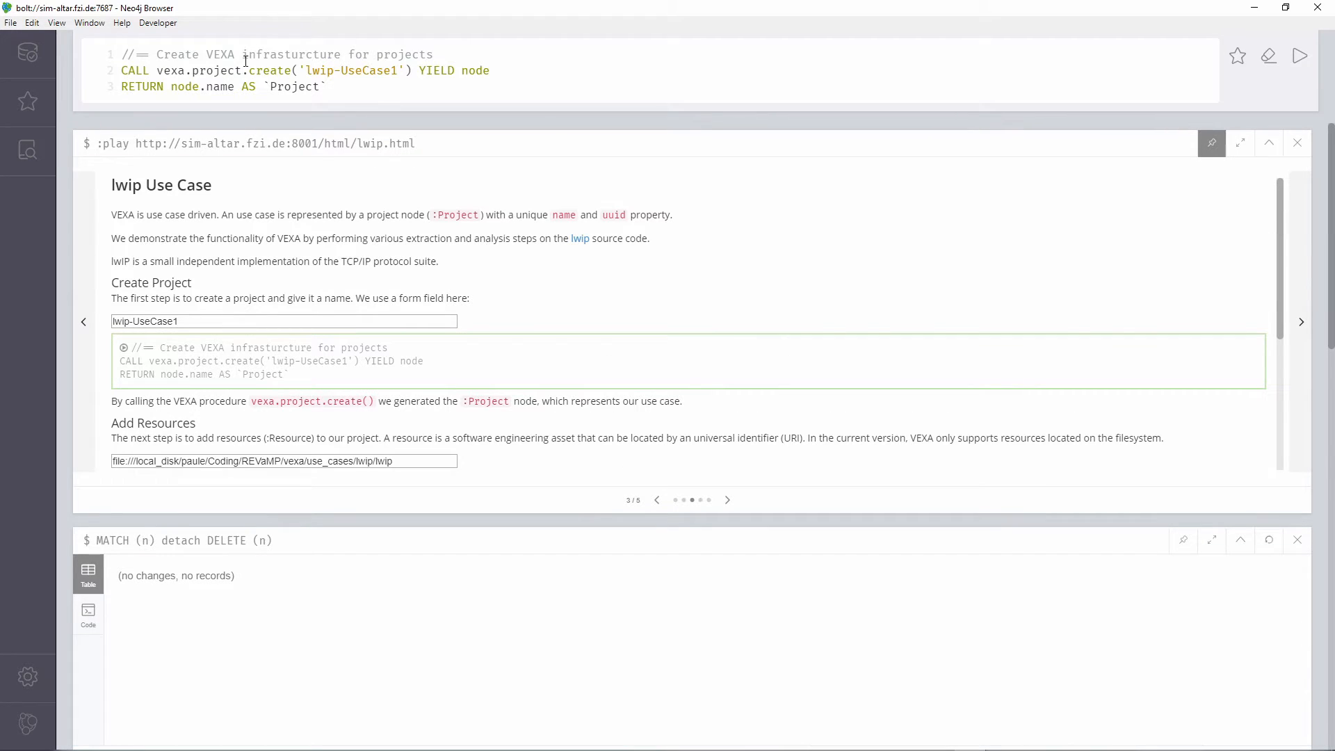
drag(160, 72, 293, 71)
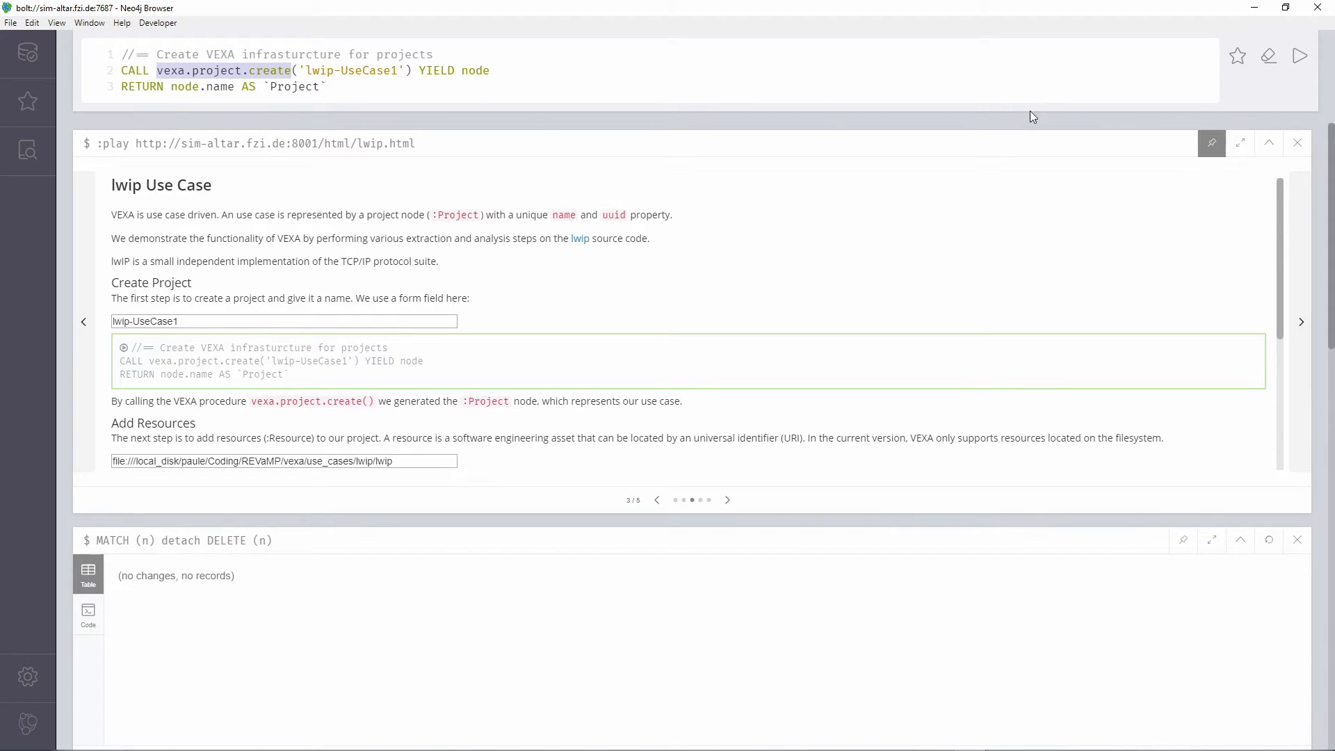
click(1297, 59)
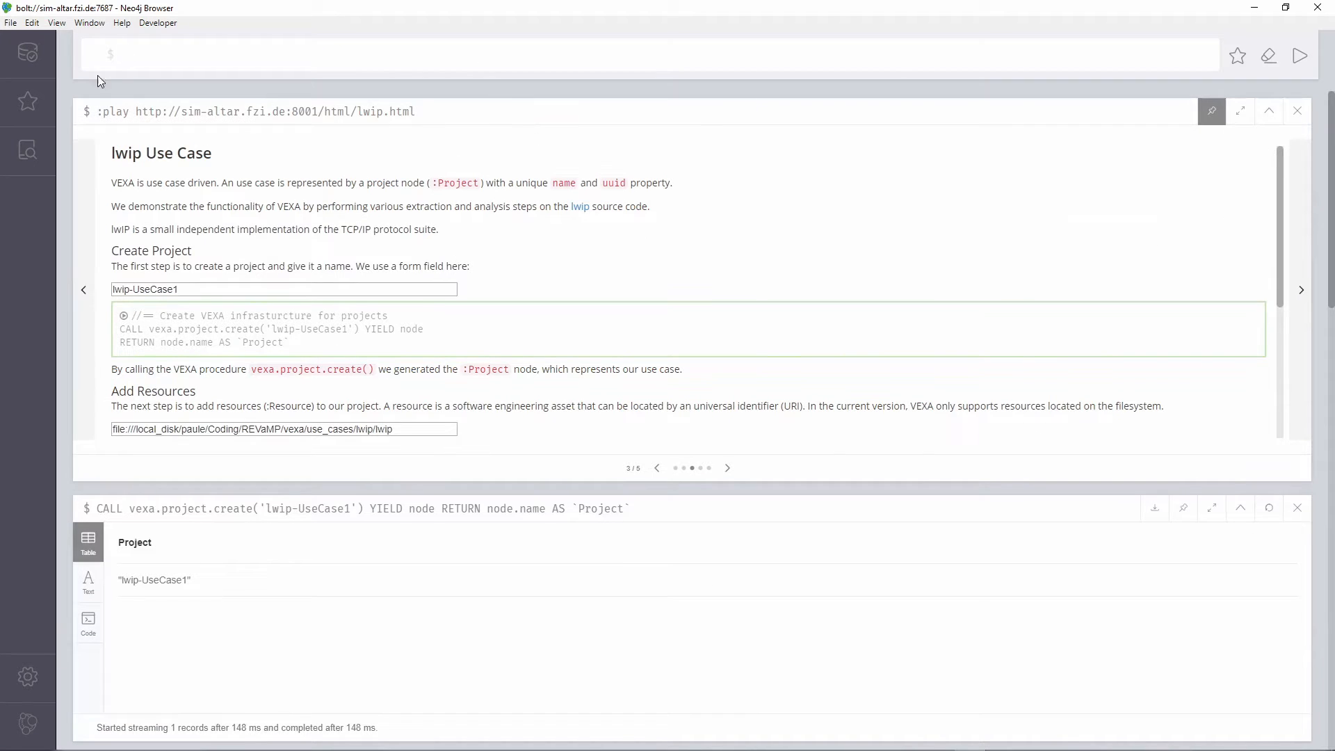
Show the database information and add the lwip source code path to lwip-UseCase1 with vexa.project.add.resource.
click(28, 52)
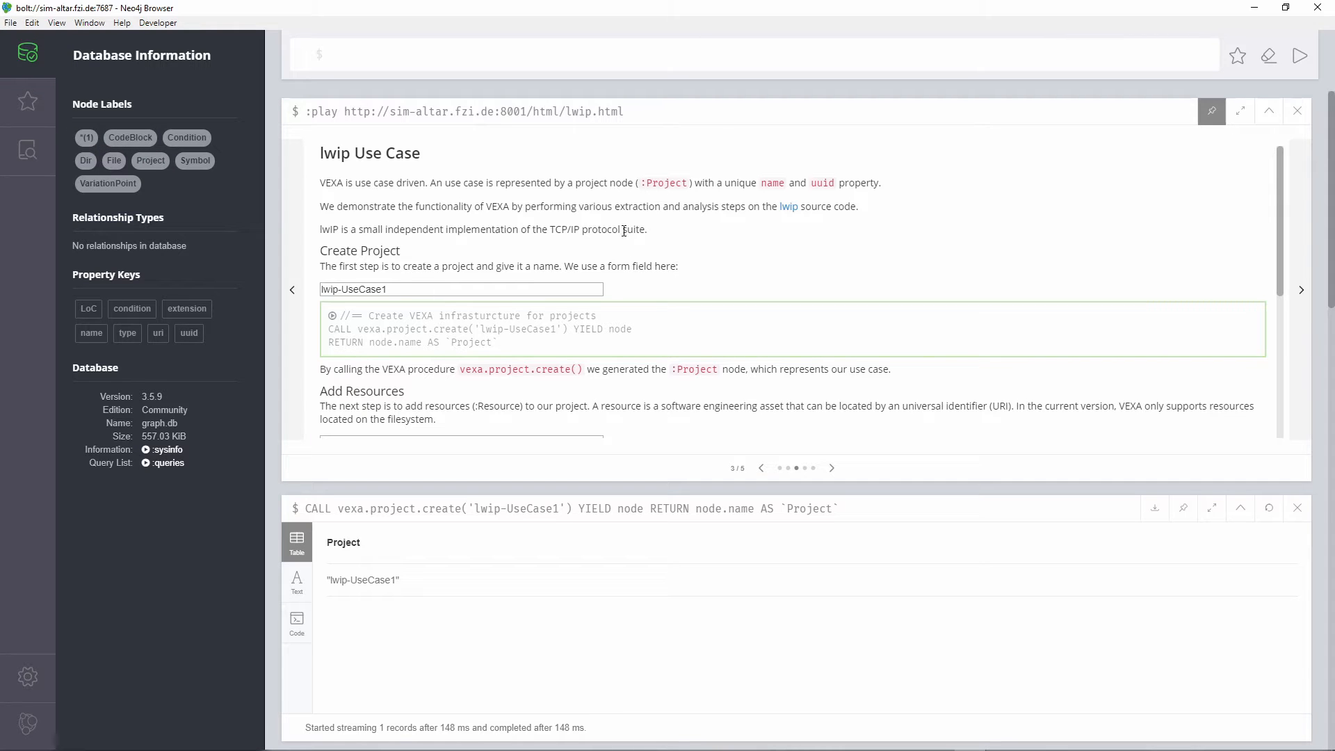
scroll(523, 262, down, 2)
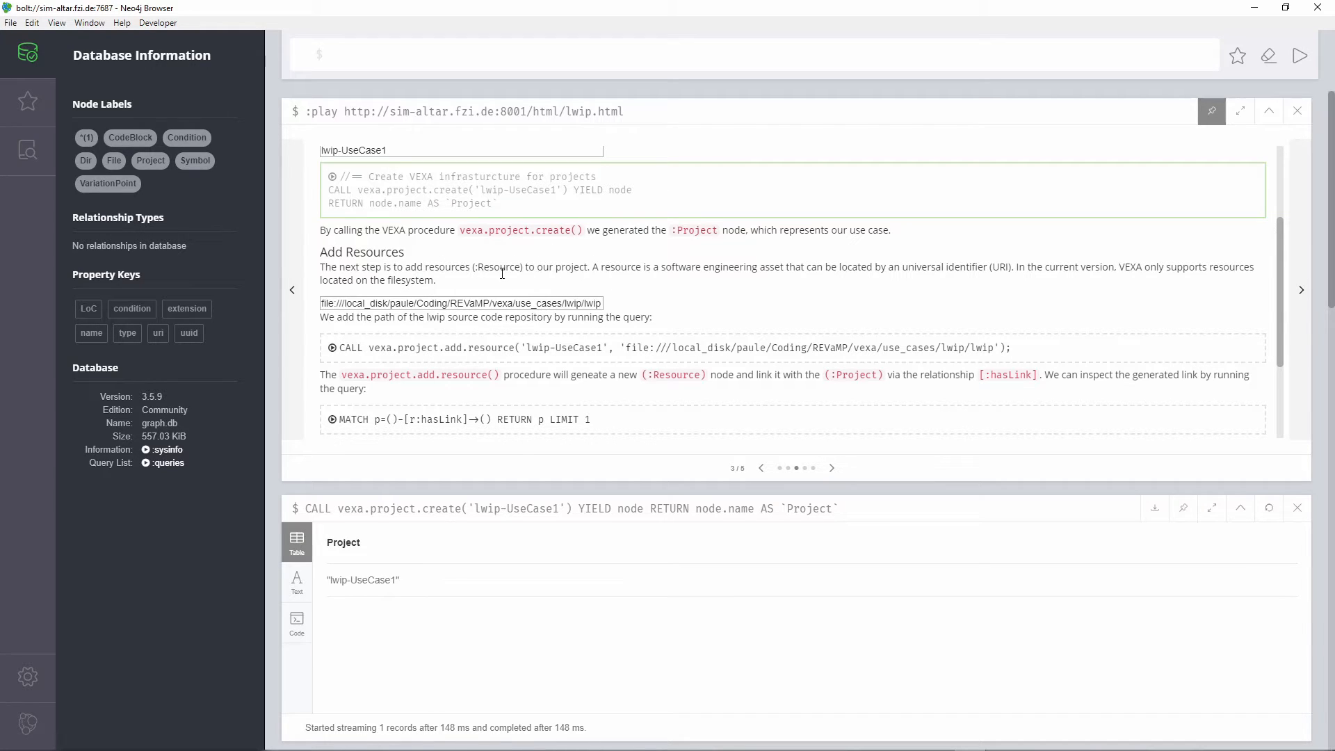
click(463, 358)
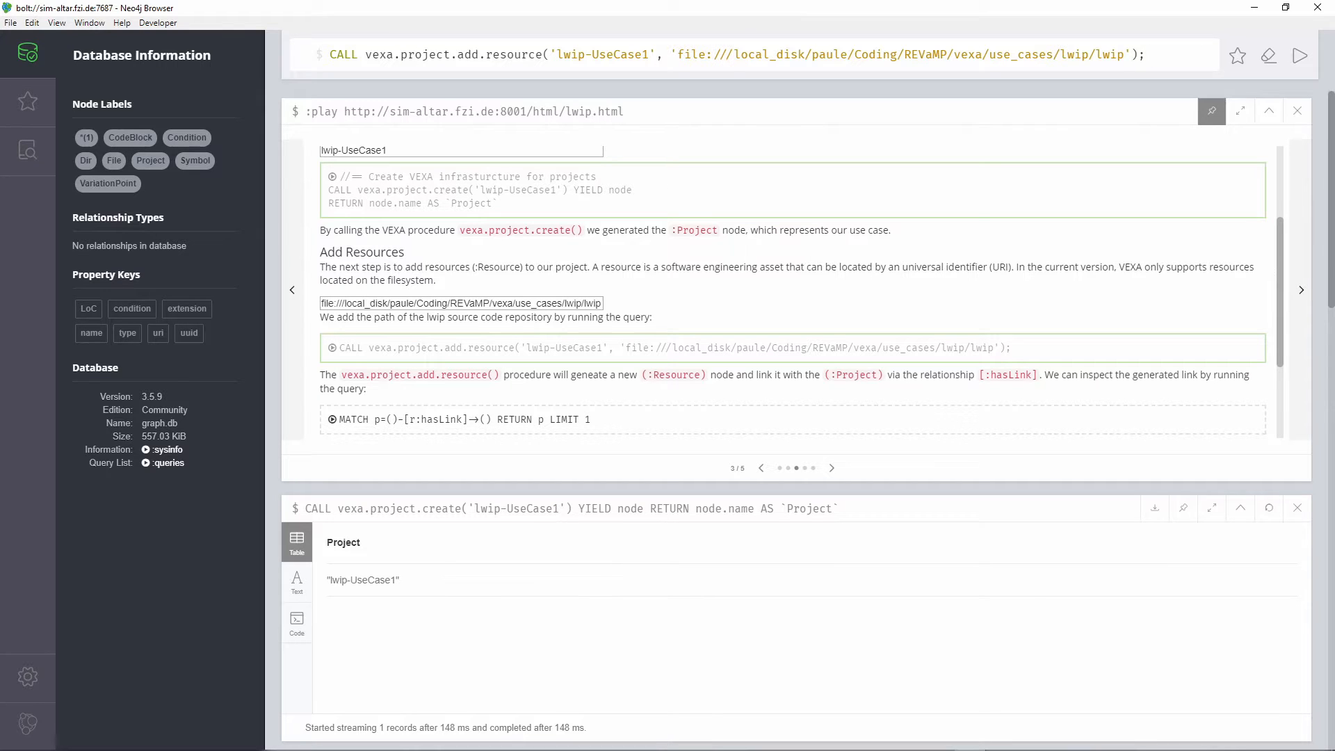
click(1295, 62)
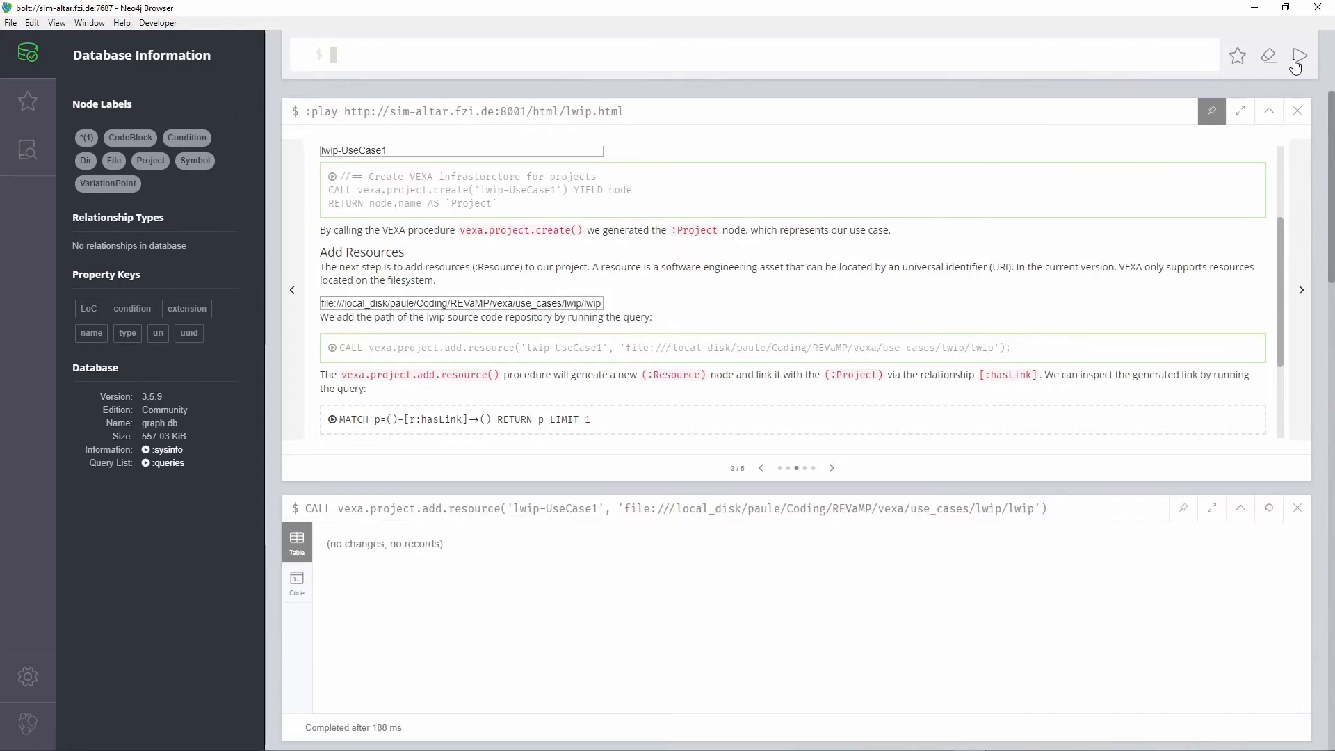
Display the Project nodes as a graph, expand the lwip-UseCase1 node's relationships, and inspect its linked Resource node.
scroll(638, 286, down, 1)
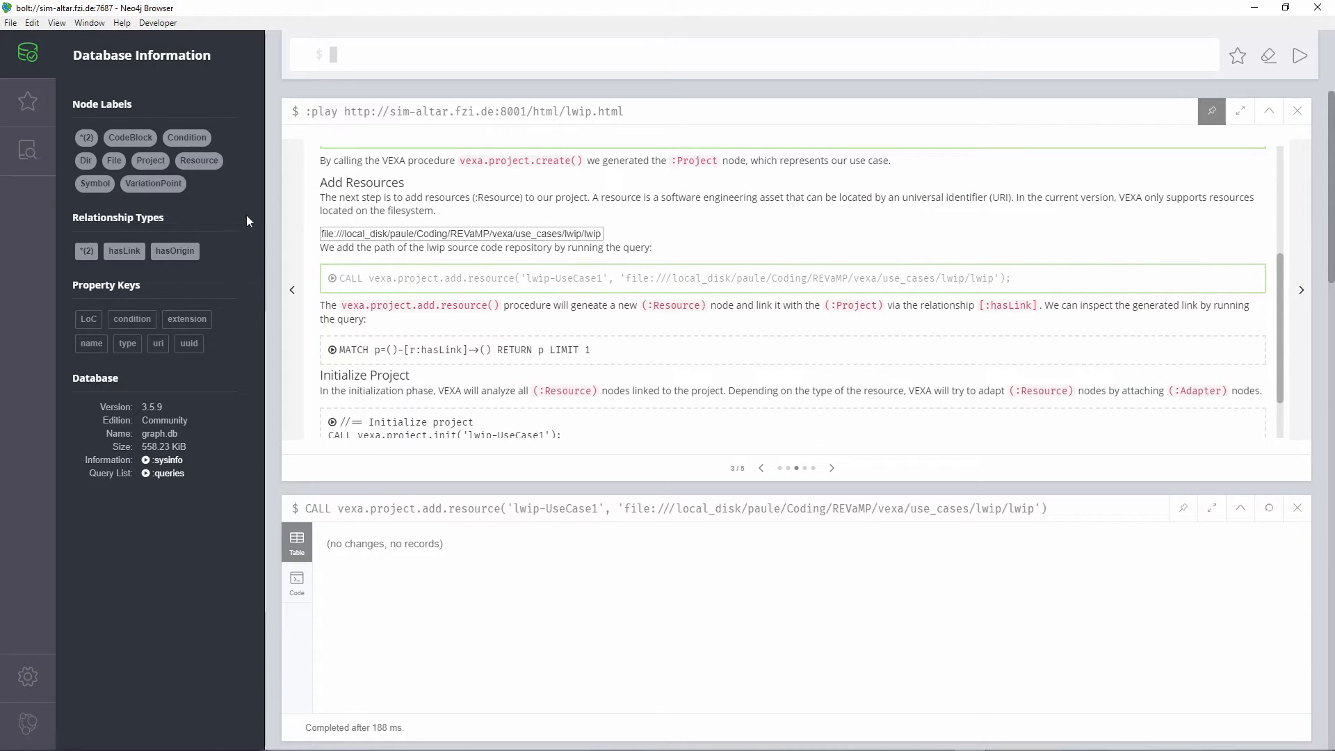
click(148, 164)
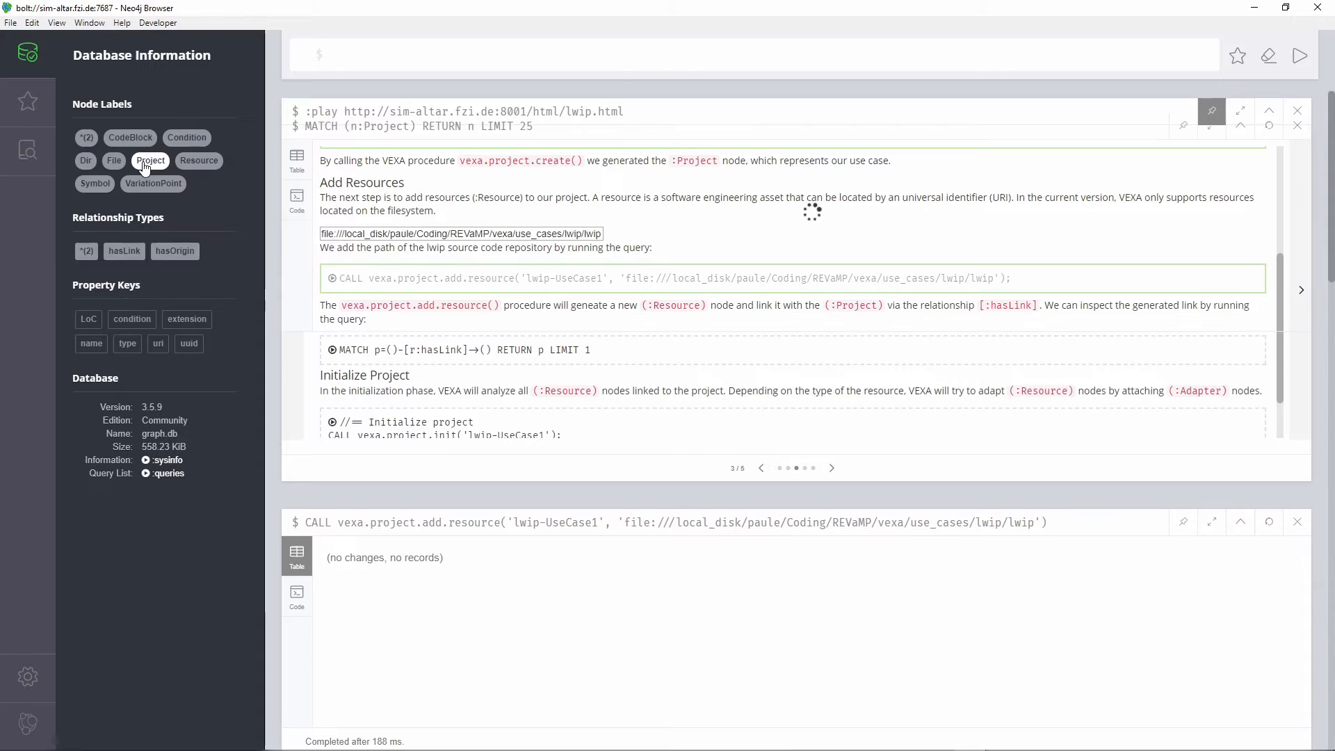
scroll(758, 557, down, 1)
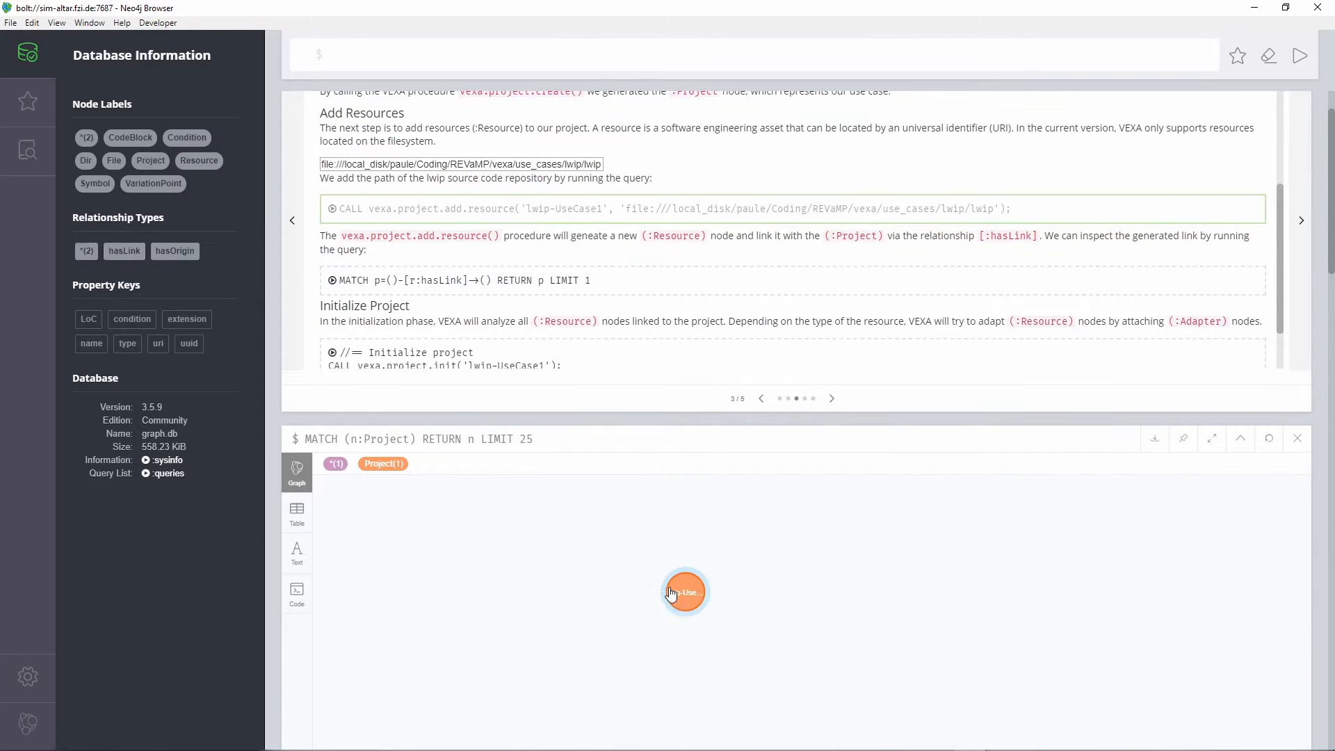
scroll(682, 529, down, 2)
click(681, 418)
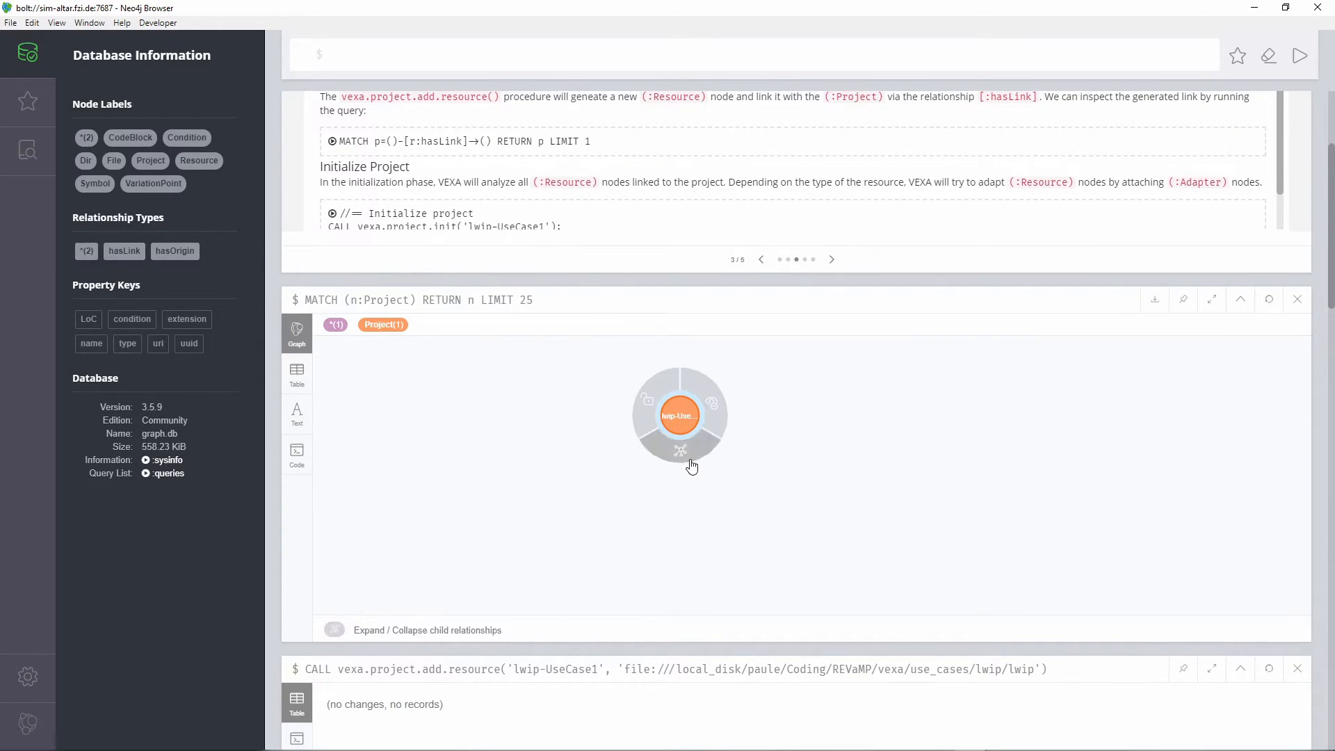
click(685, 453)
drag(760, 454, 855, 422)
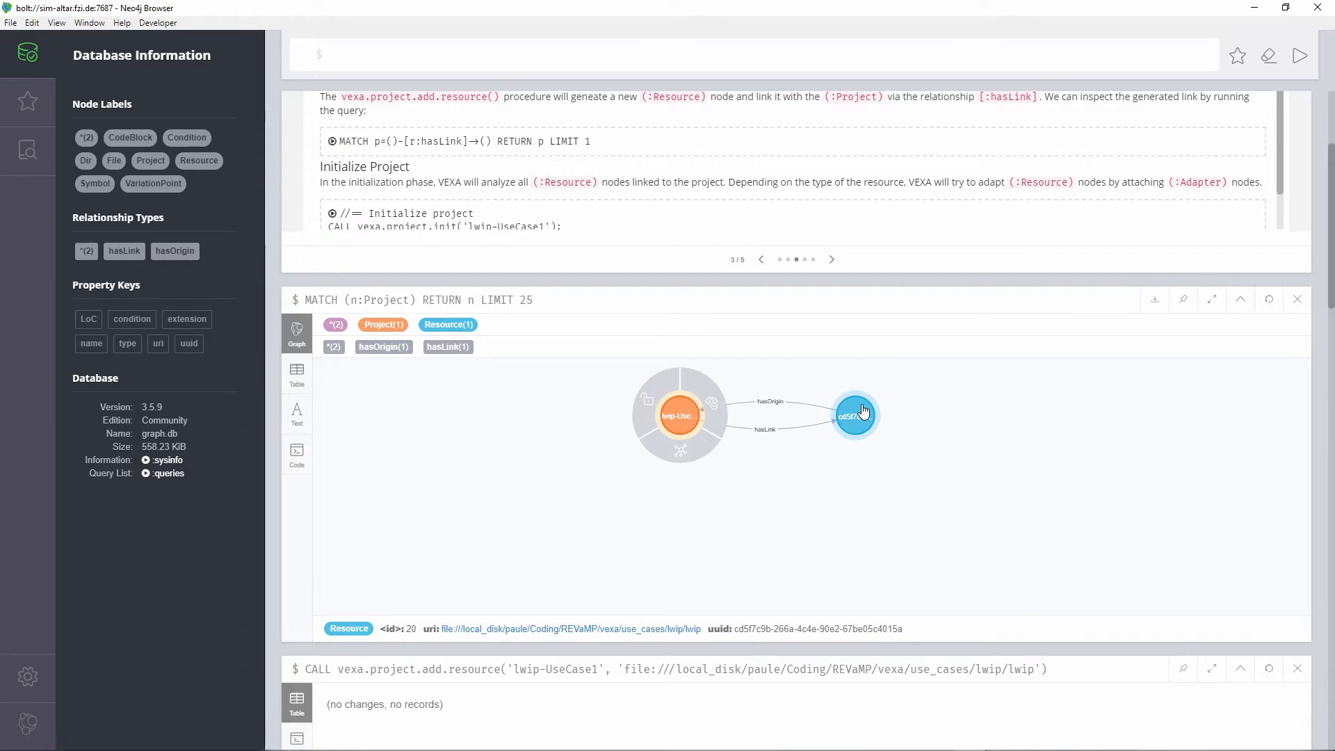
click(964, 439)
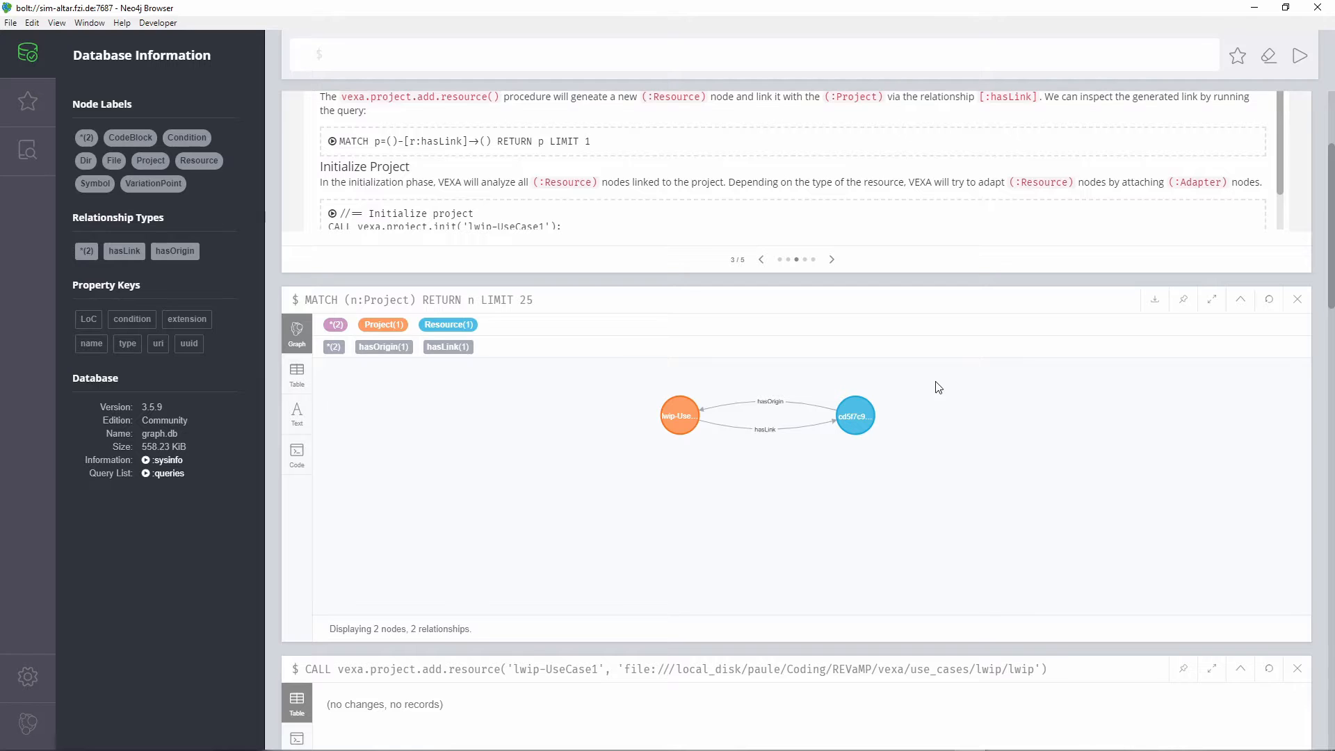
Initialize the project with the guide's query CALL vexa.project.init('lwip-UseCase1').
scroll(960, 445, up, 3)
scroll(951, 295, down, 1)
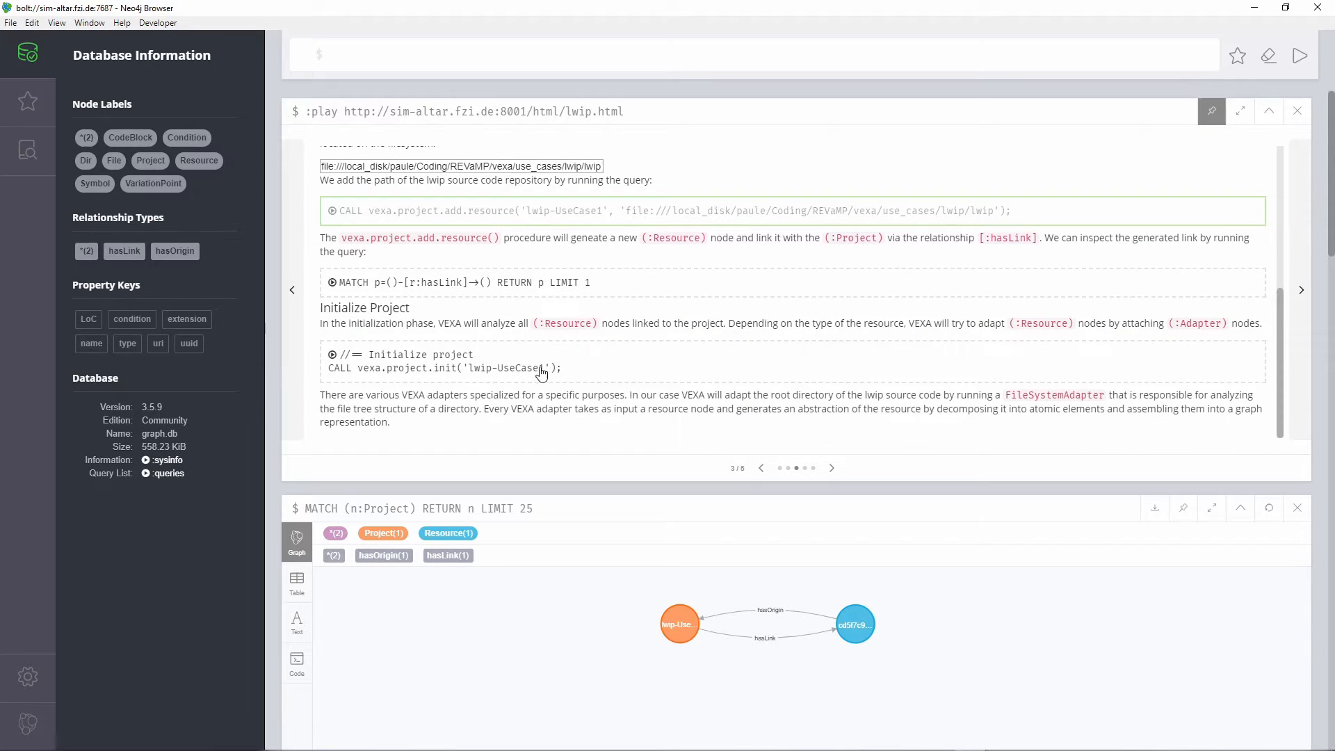
click(571, 366)
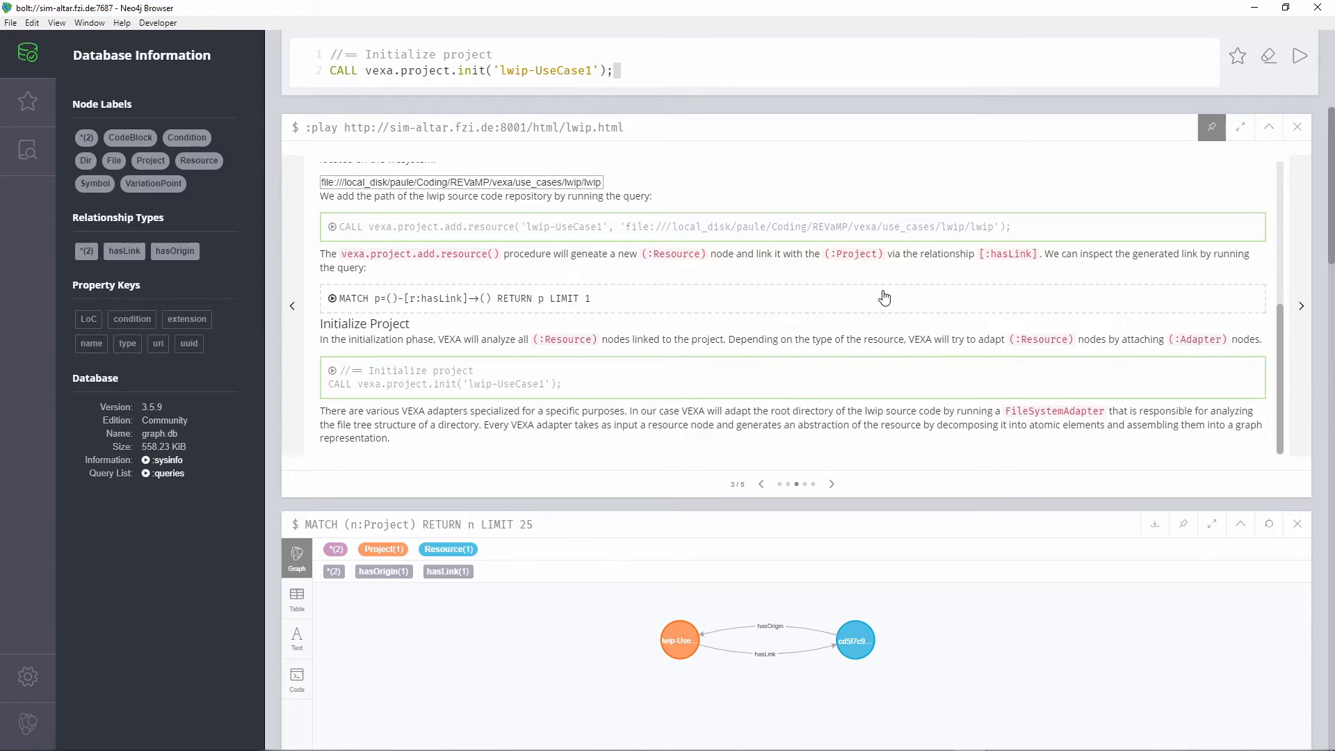
click(1298, 63)
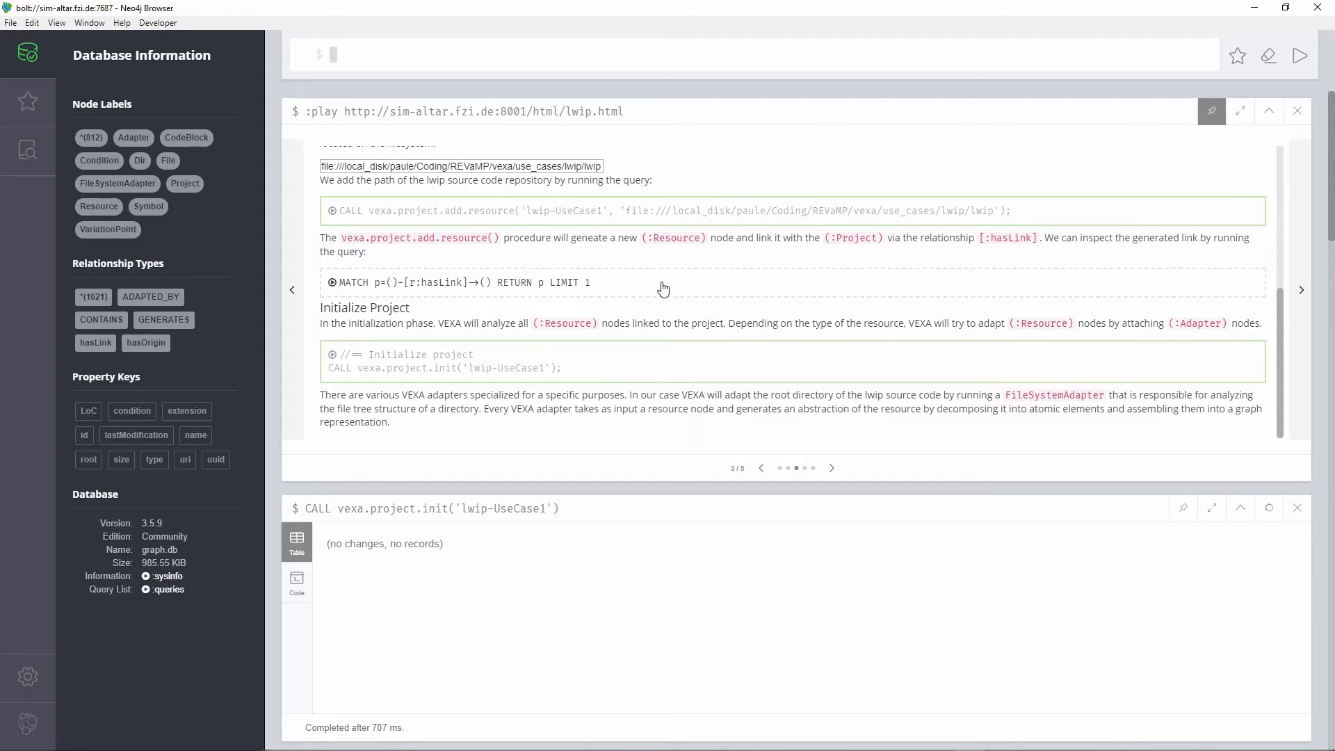
Close the project initialization result, expand the Resource node's relationships in the Project graph, and place its adapter node beside it.
scroll(1154, 400, down, 1)
scroll(1154, 401, down, 3)
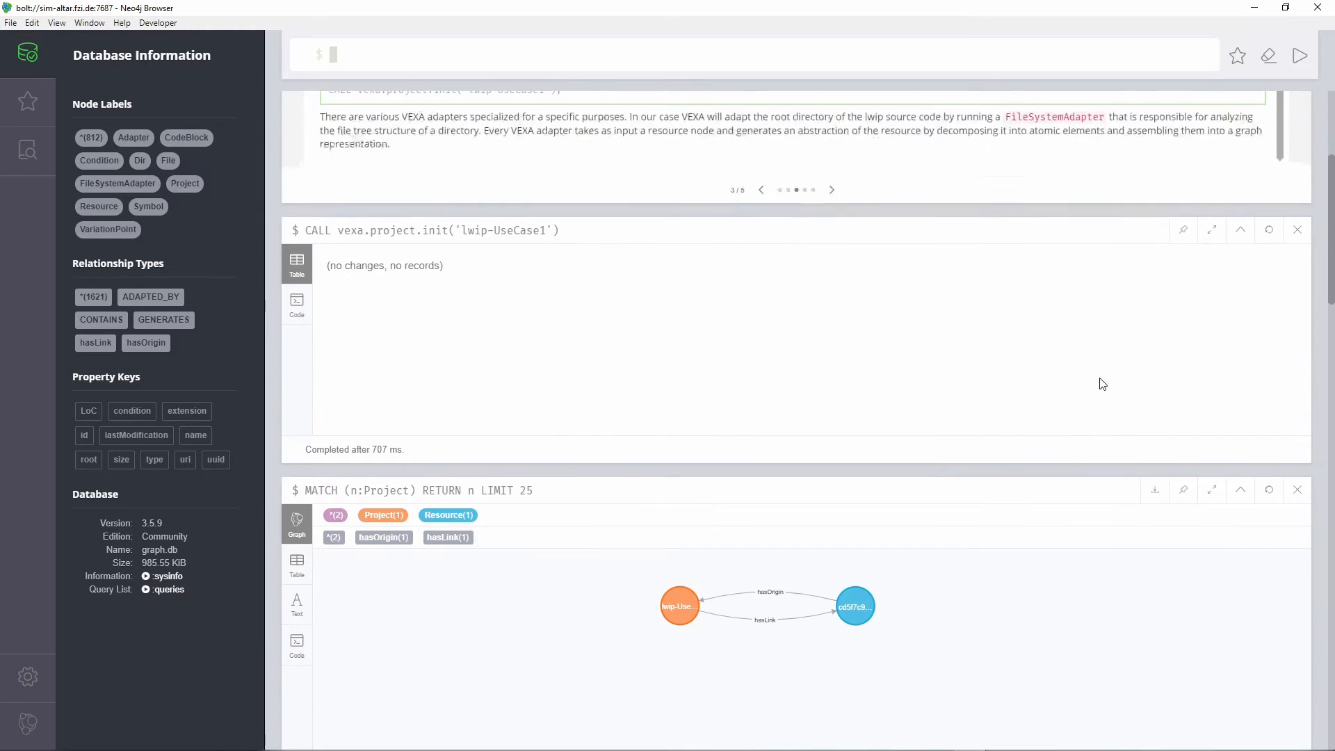
click(1297, 230)
scroll(976, 645, down, 3)
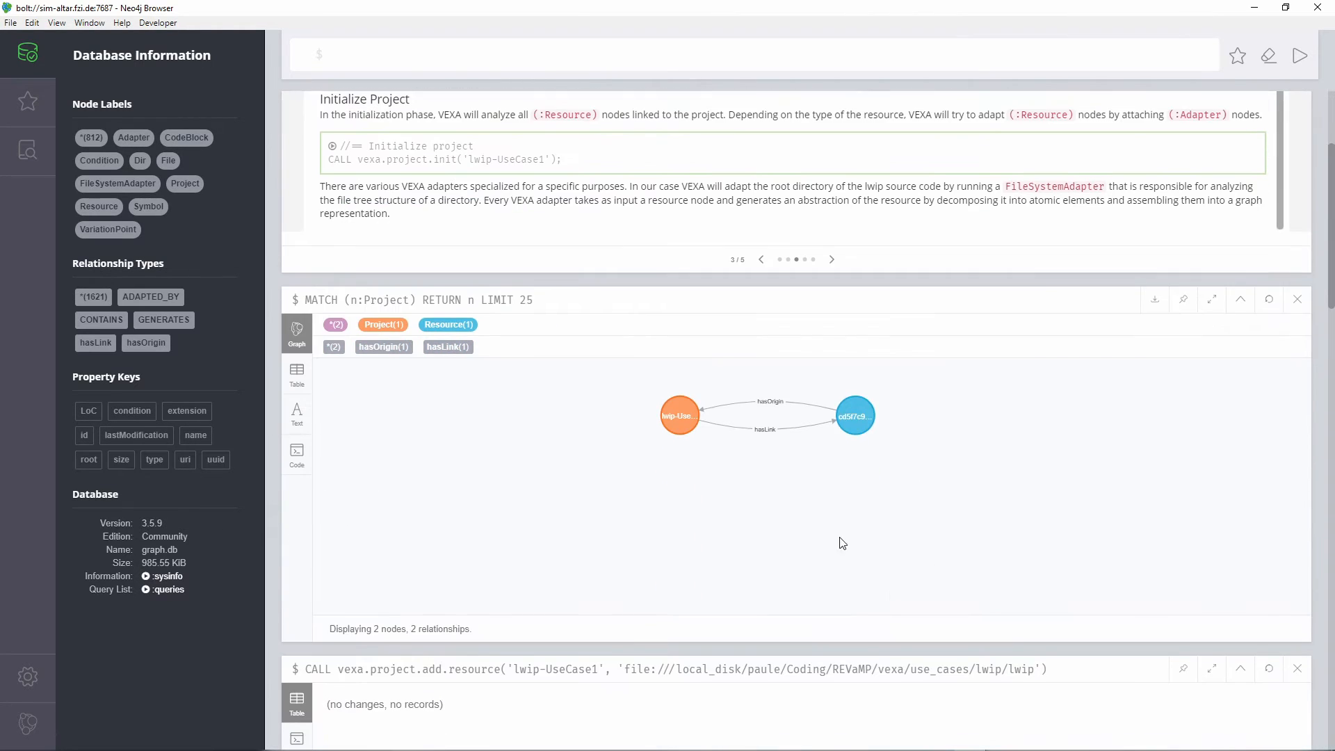
click(853, 414)
click(858, 453)
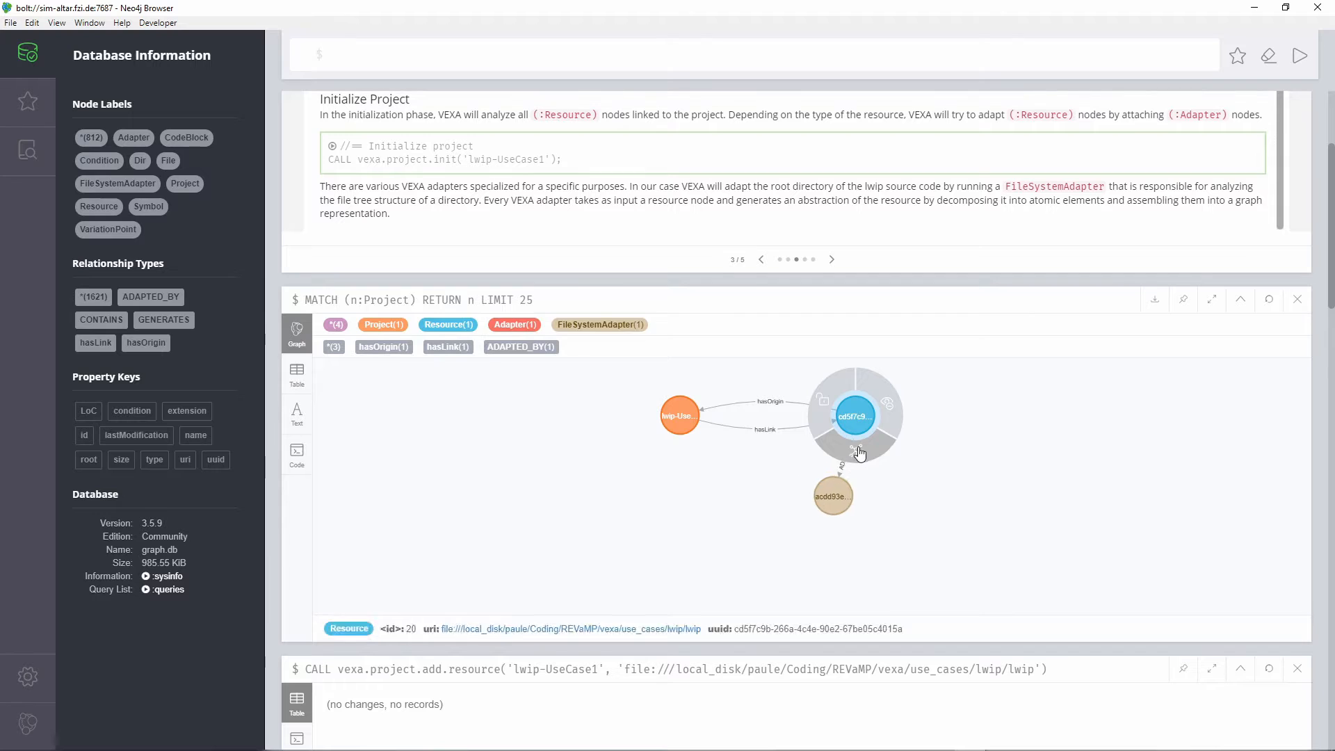
drag(855, 509, 1015, 421)
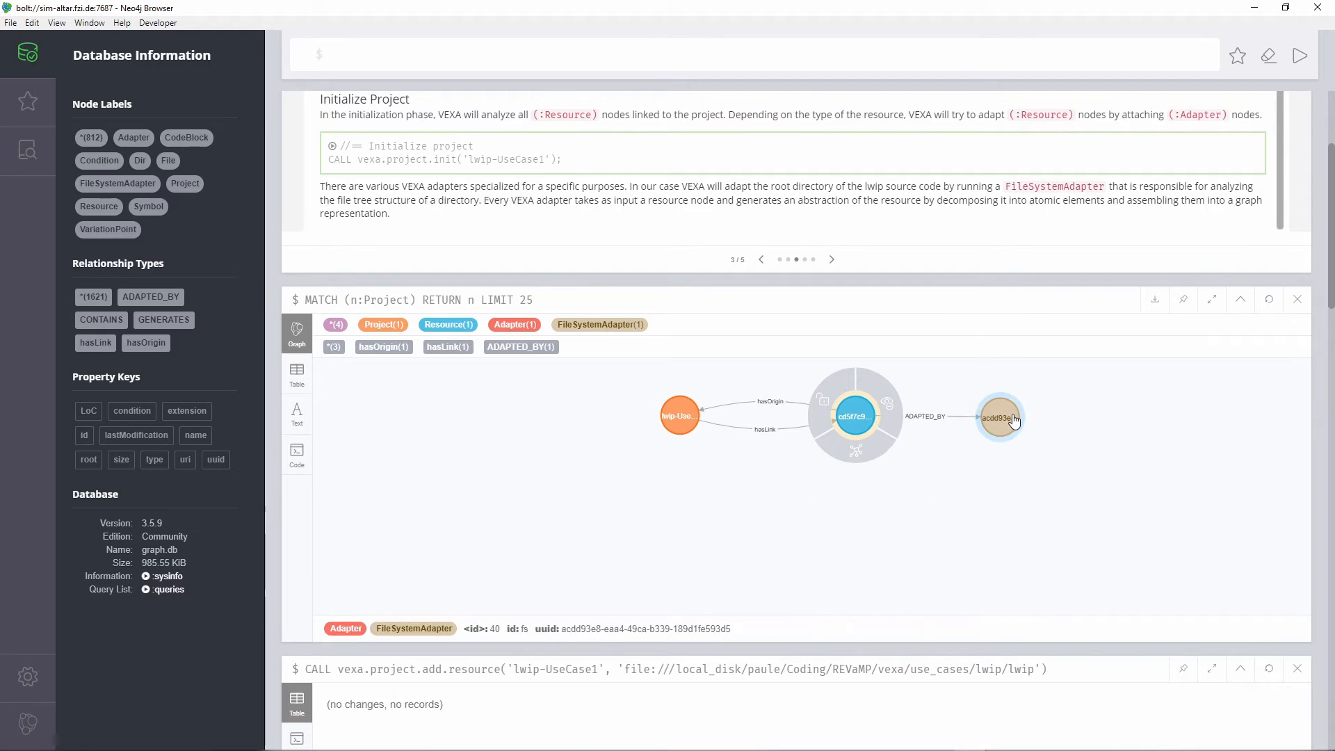
Caption FileSystemAdapter nodes by id at a smaller size, and expand the fs adapter node's relationships.
click(595, 327)
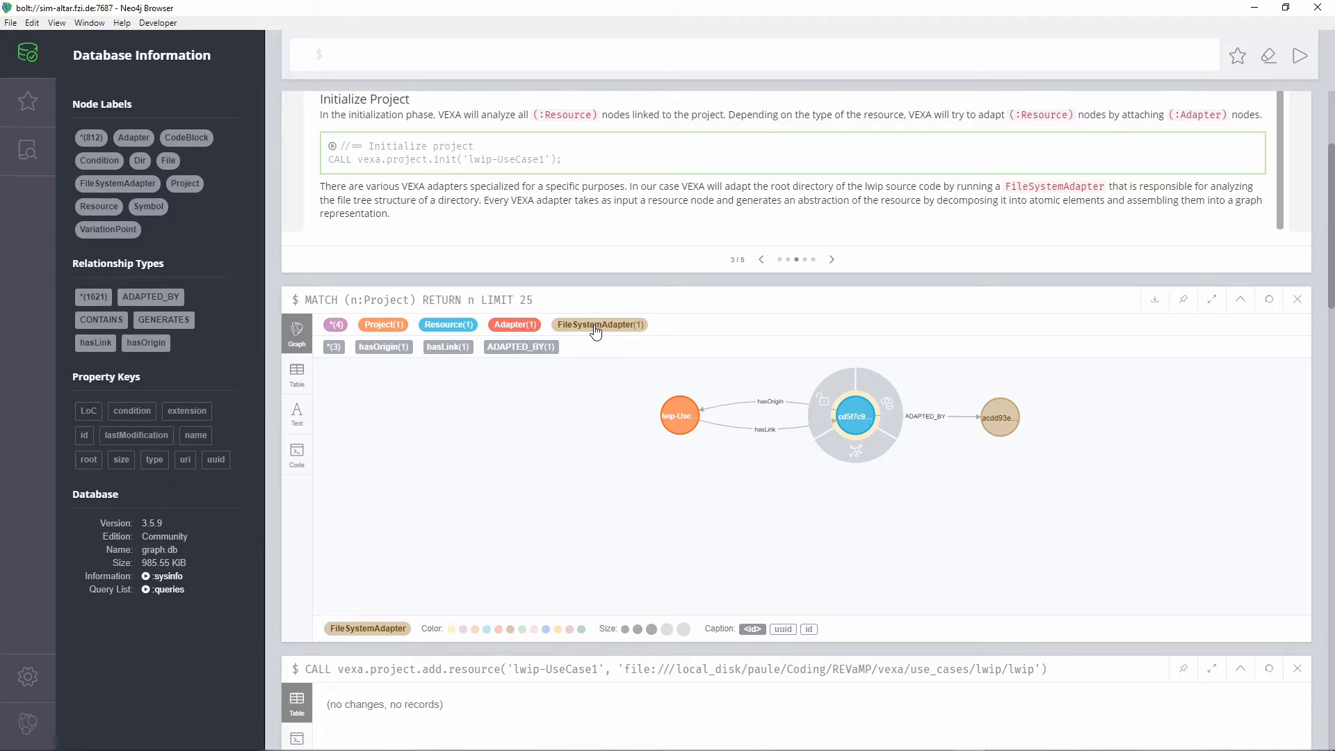
click(808, 629)
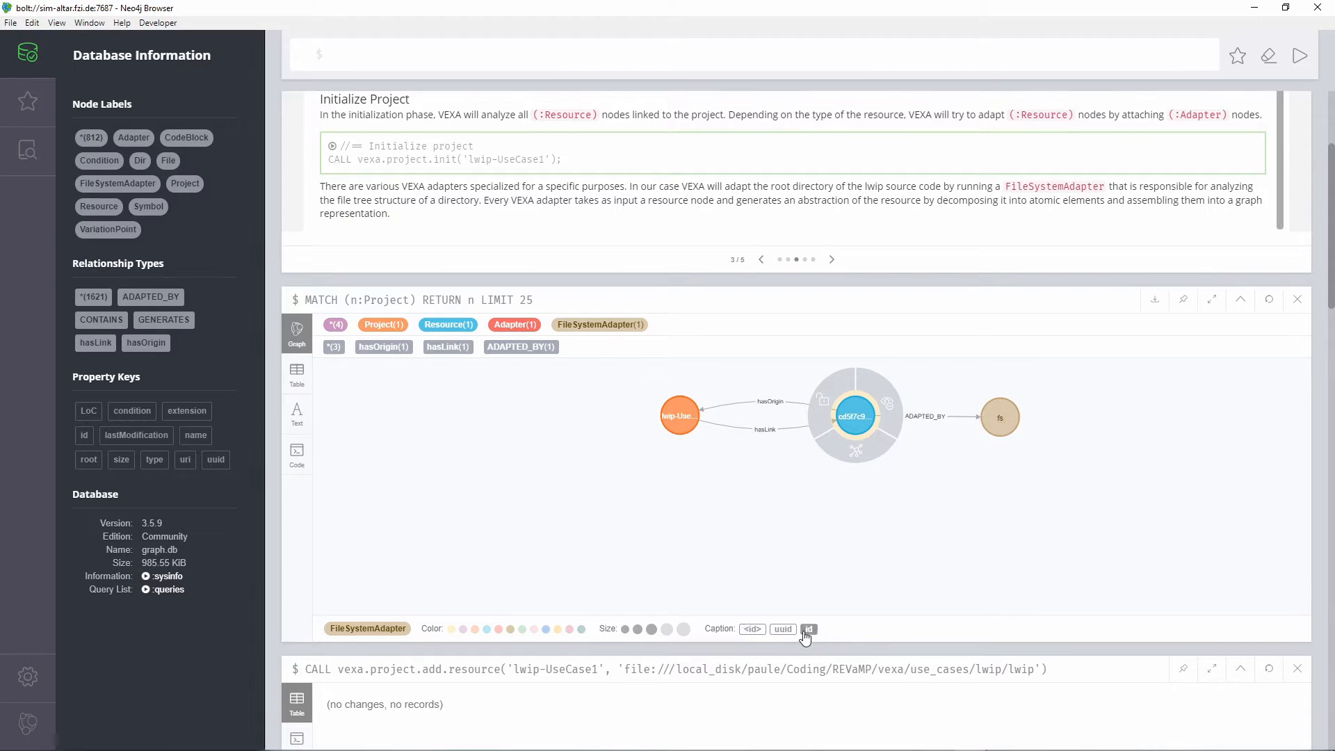
click(638, 630)
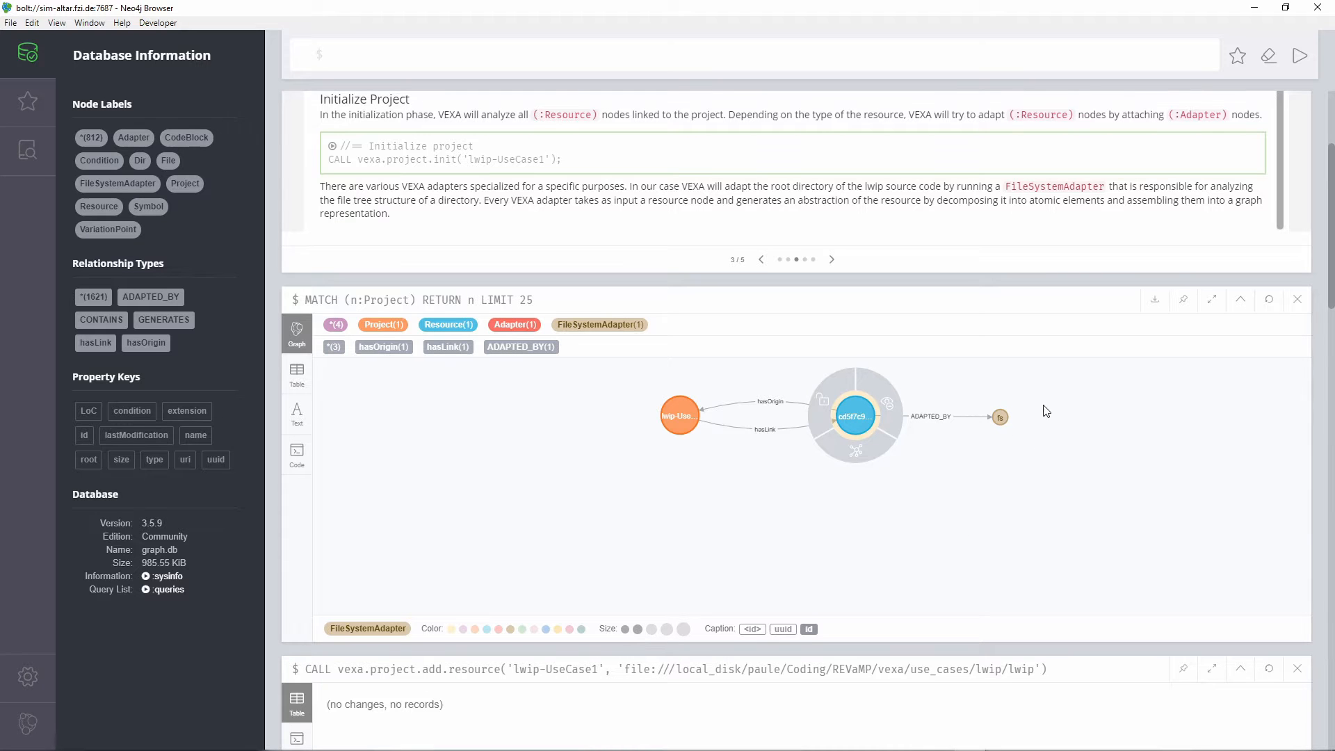
click(999, 417)
click(1006, 450)
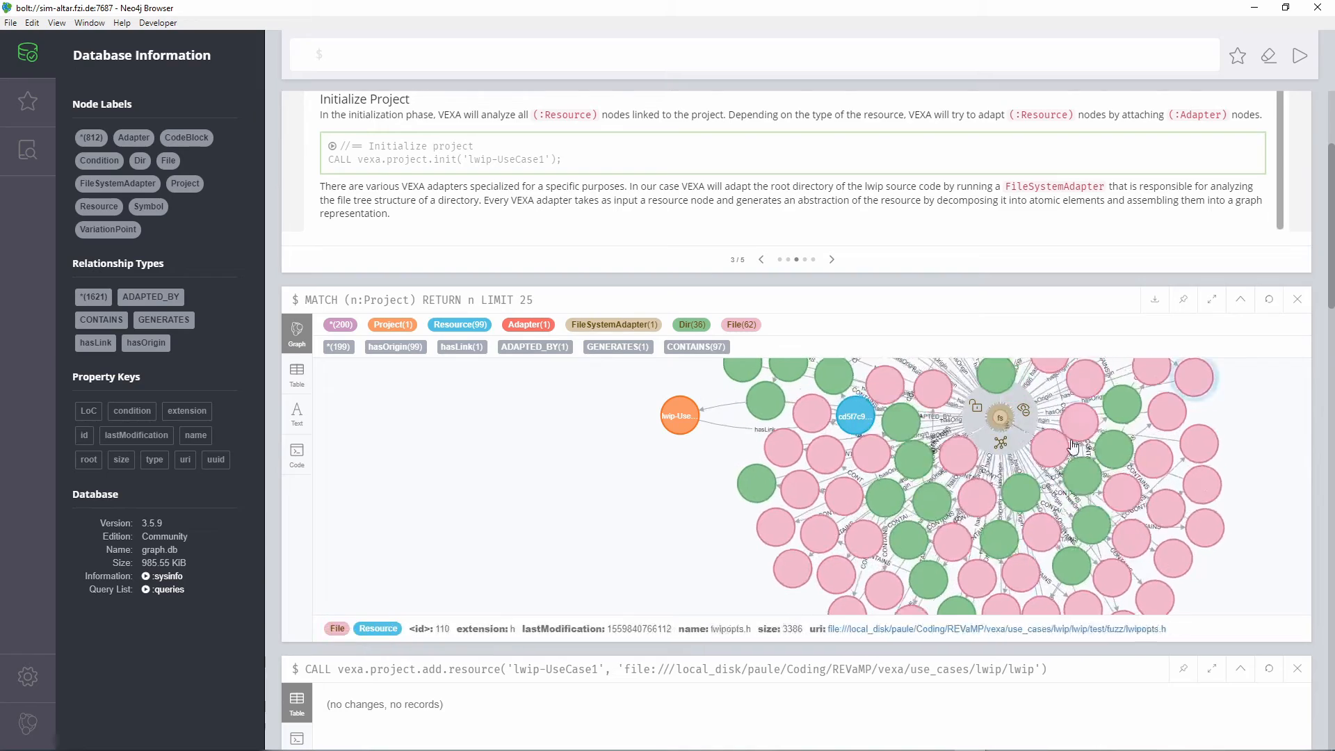
Go to the guide's Extraction page and load its query that runs SrcmlAdapter on all C and C Header files in batches.
scroll(1174, 283, up, 3)
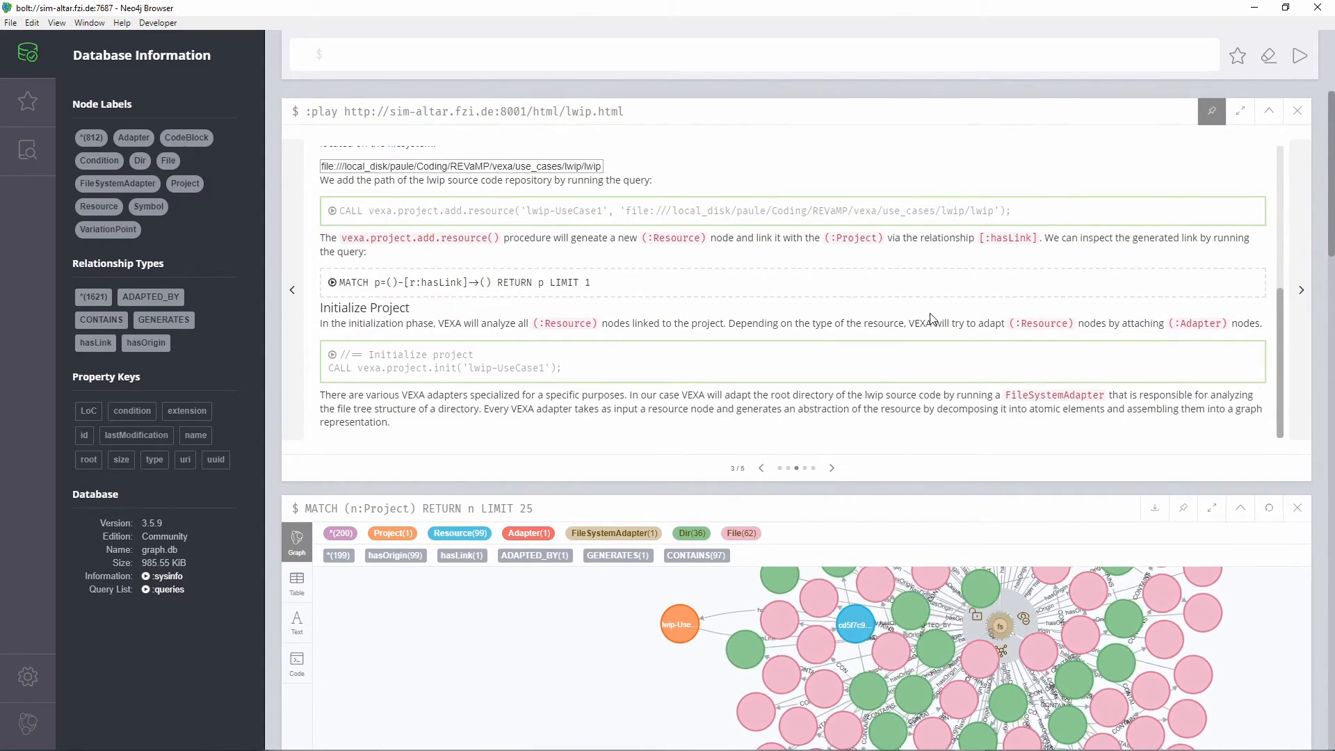
scroll(931, 319, up, 5)
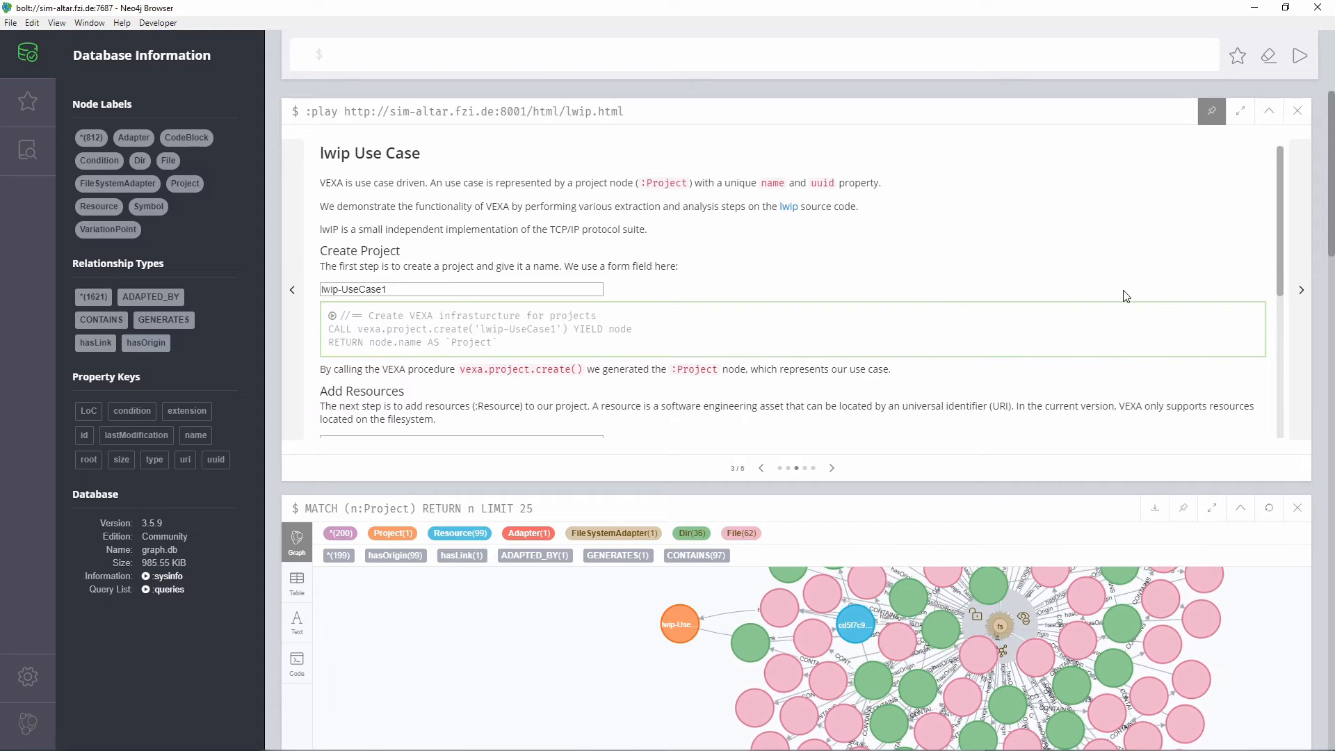
scroll(1126, 296, down, 4)
click(1299, 292)
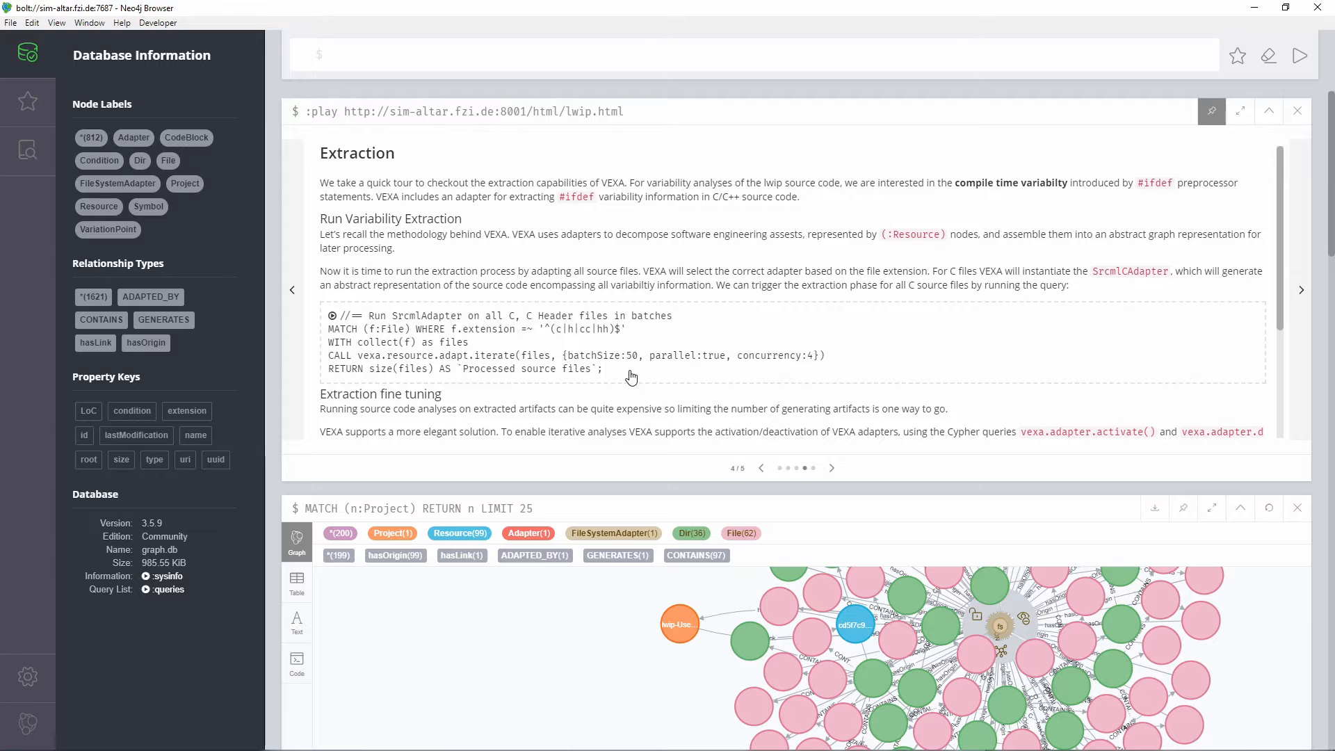
click(530, 356)
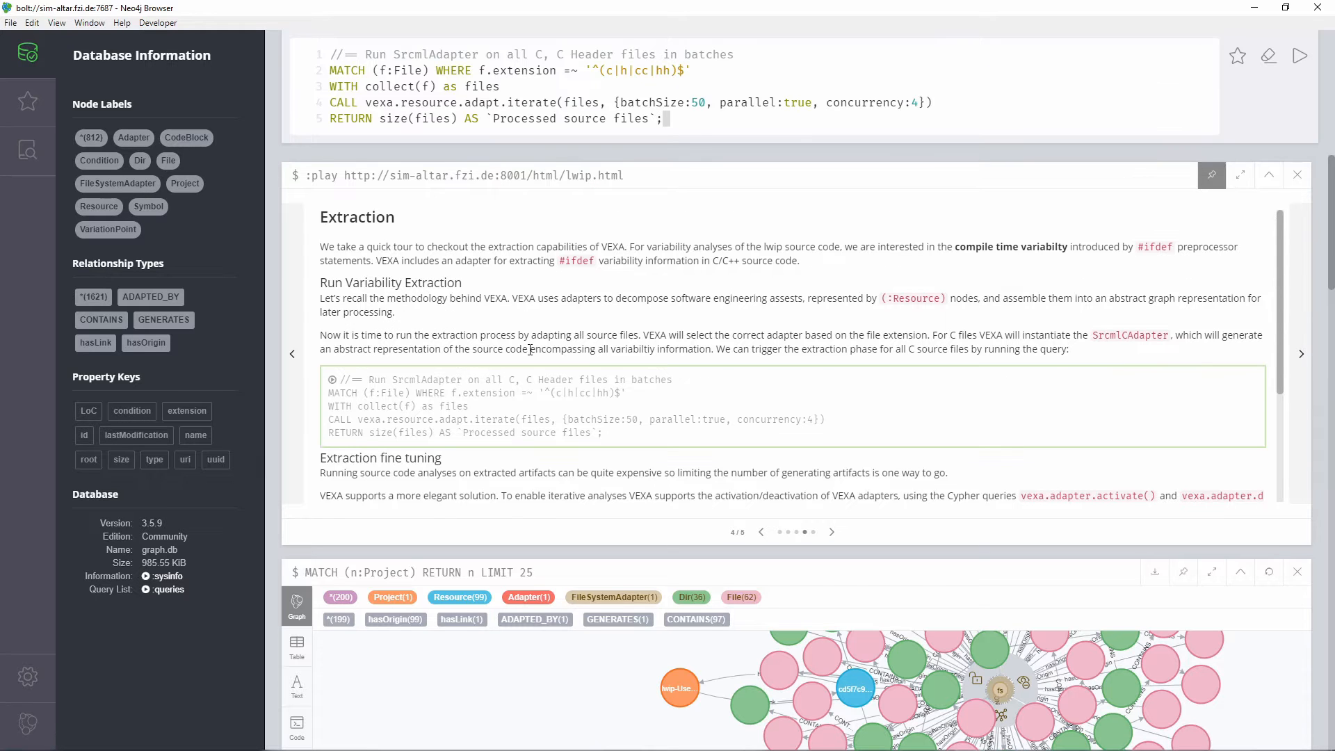
Close the Project graph, review the query's file extension filter and vexa.resource.adapt.iterate call, run the extraction, and check the processed source files result.
click(1297, 572)
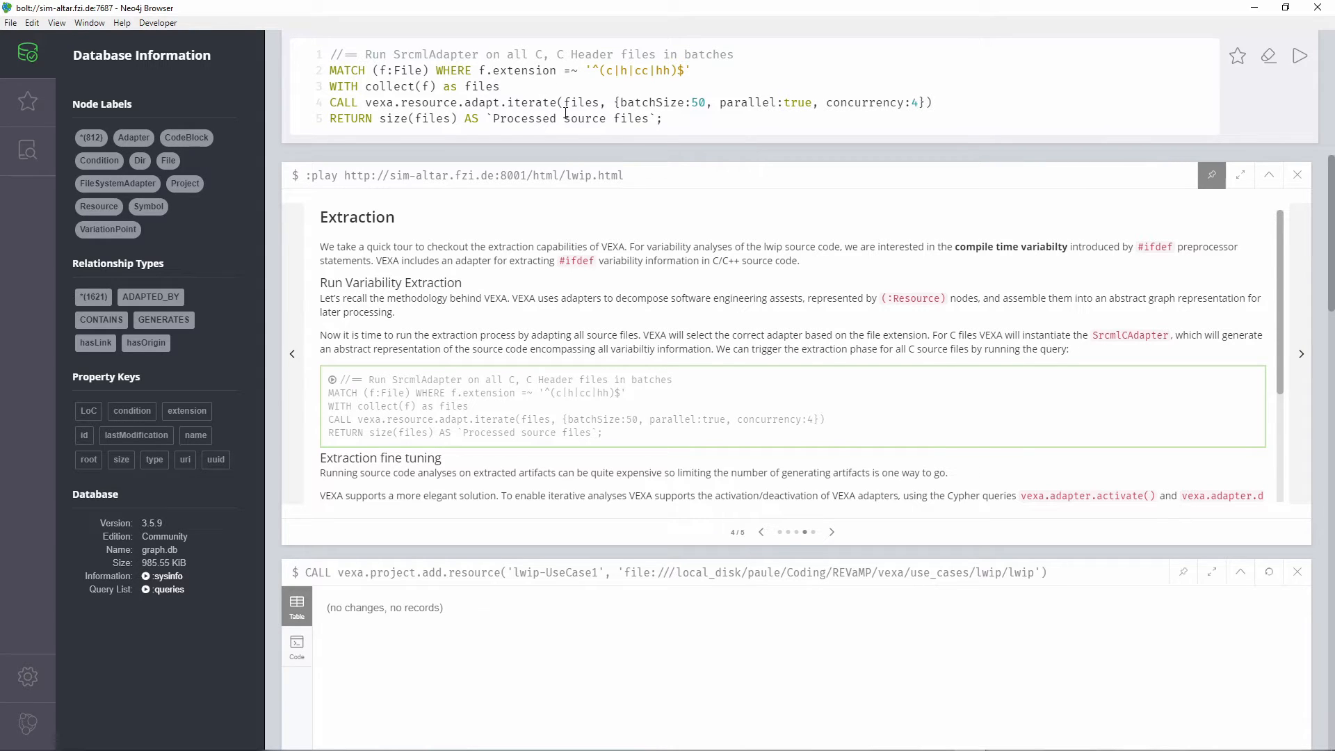
drag(430, 72, 671, 71)
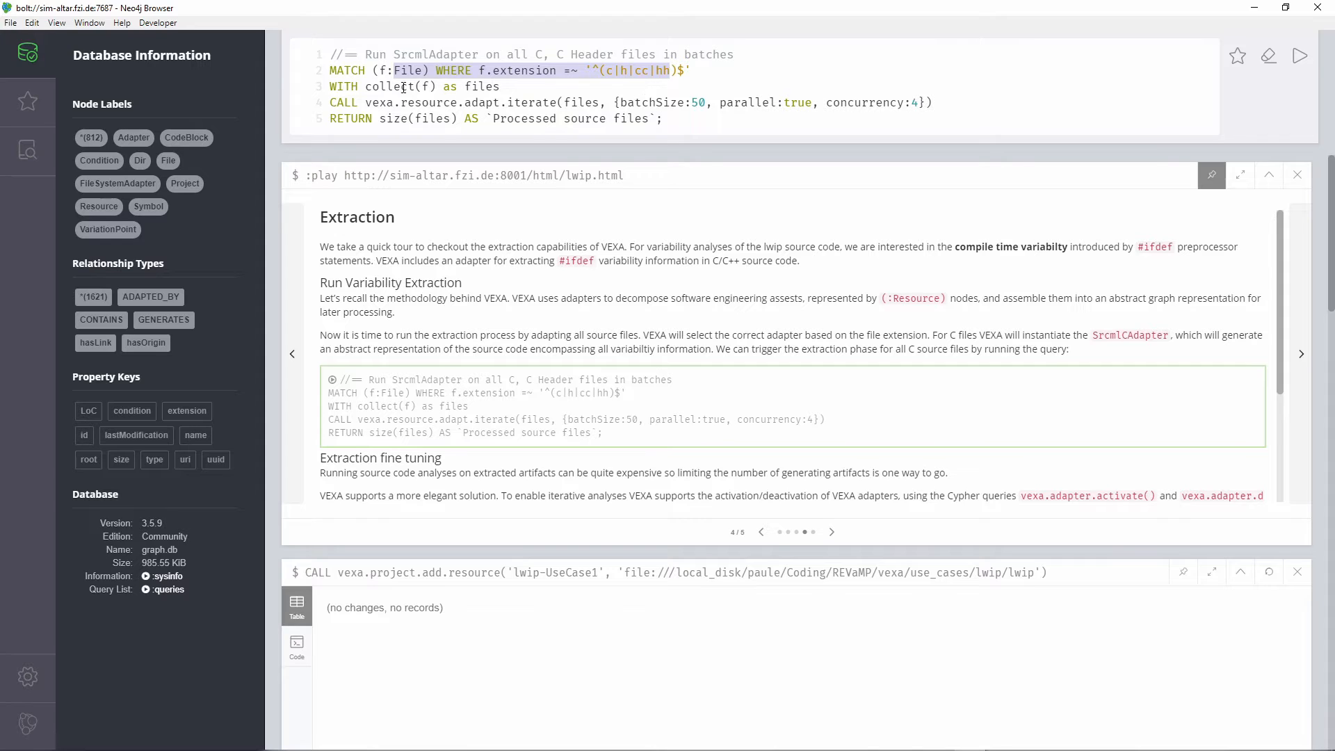
drag(366, 102, 558, 104)
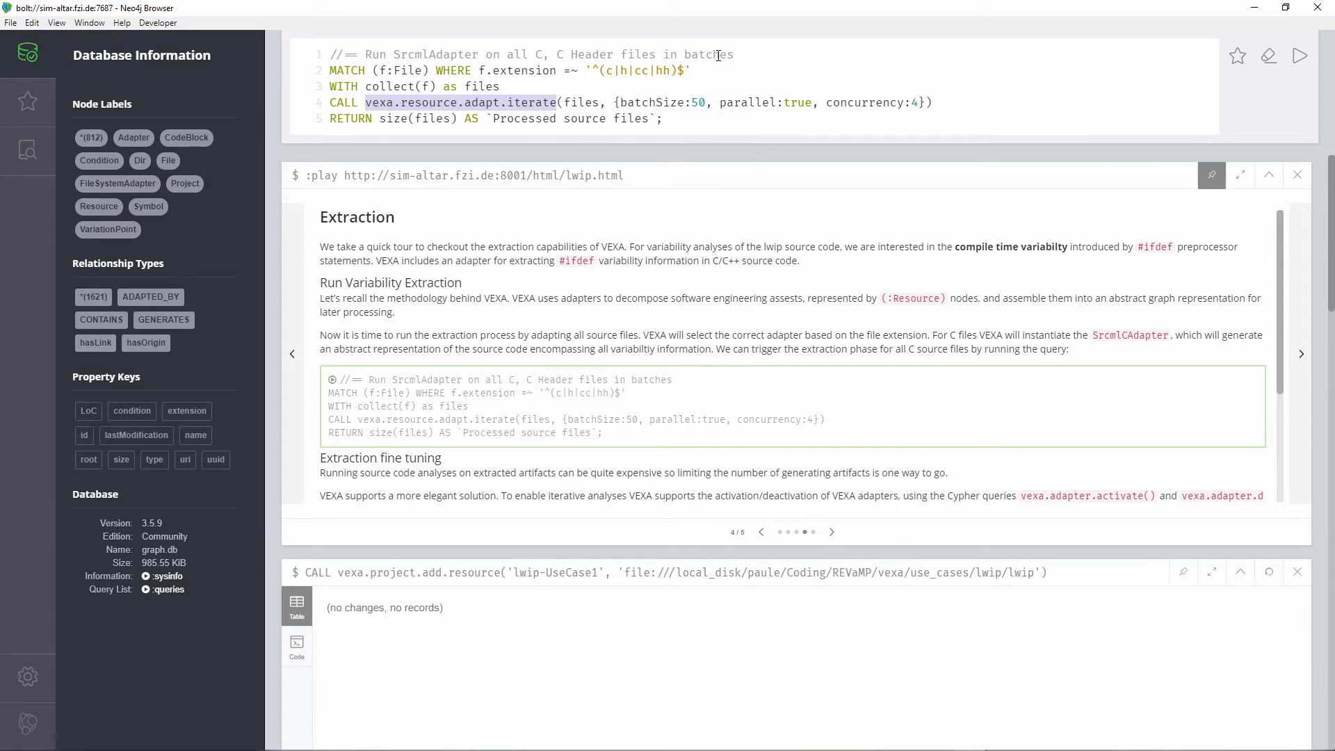
click(1300, 57)
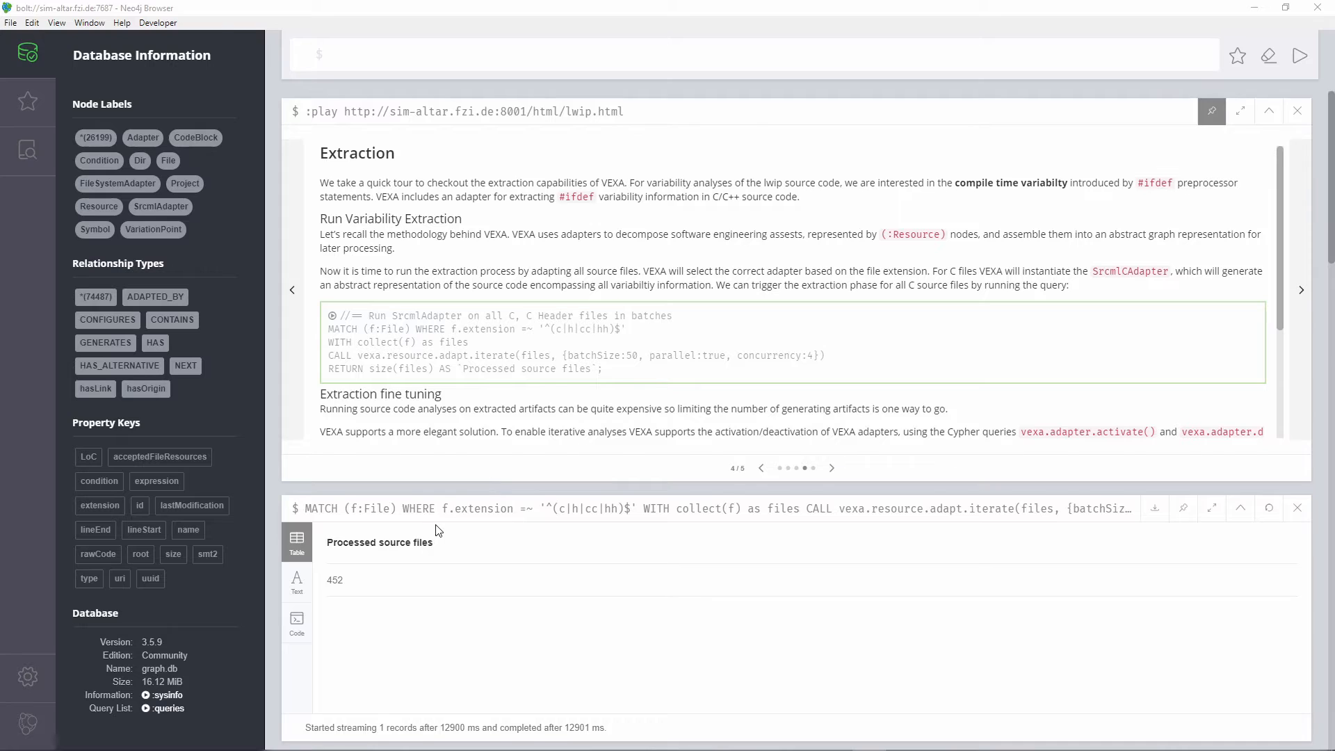
scroll(438, 531, down, 1)
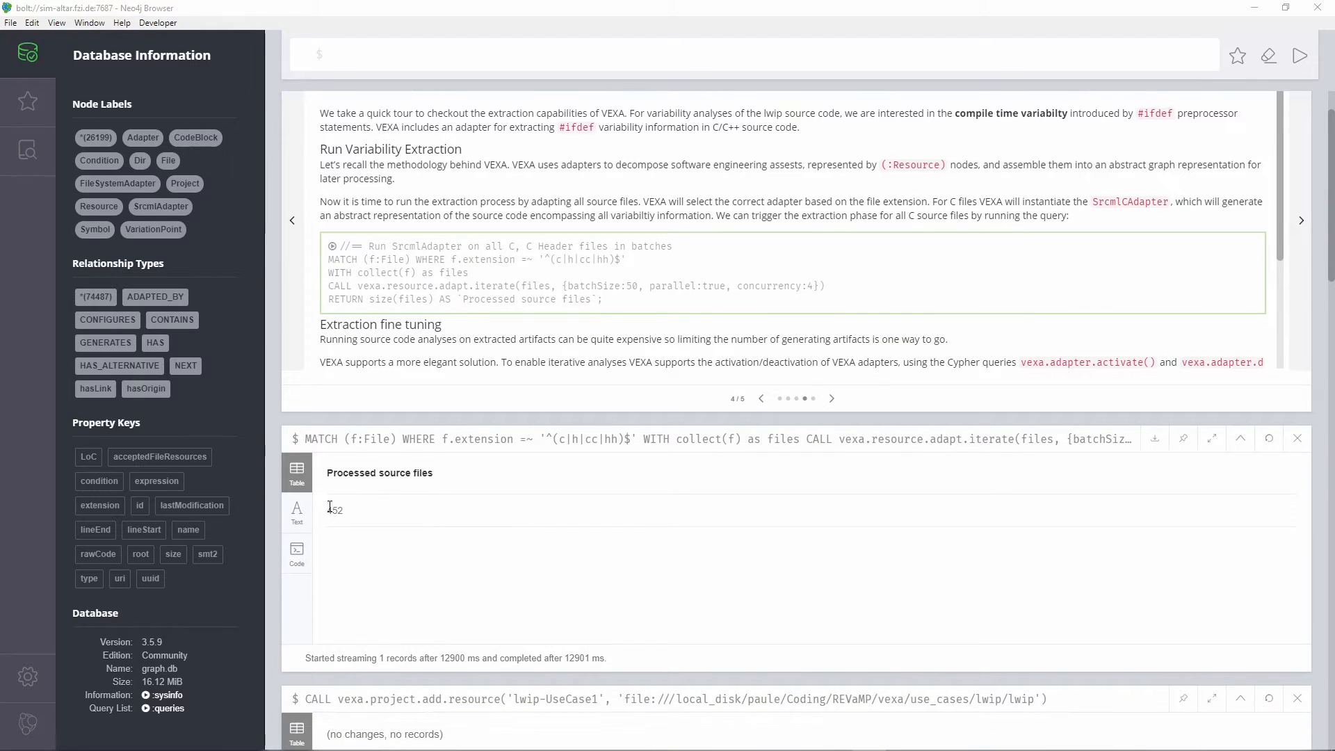
drag(325, 512, 344, 514)
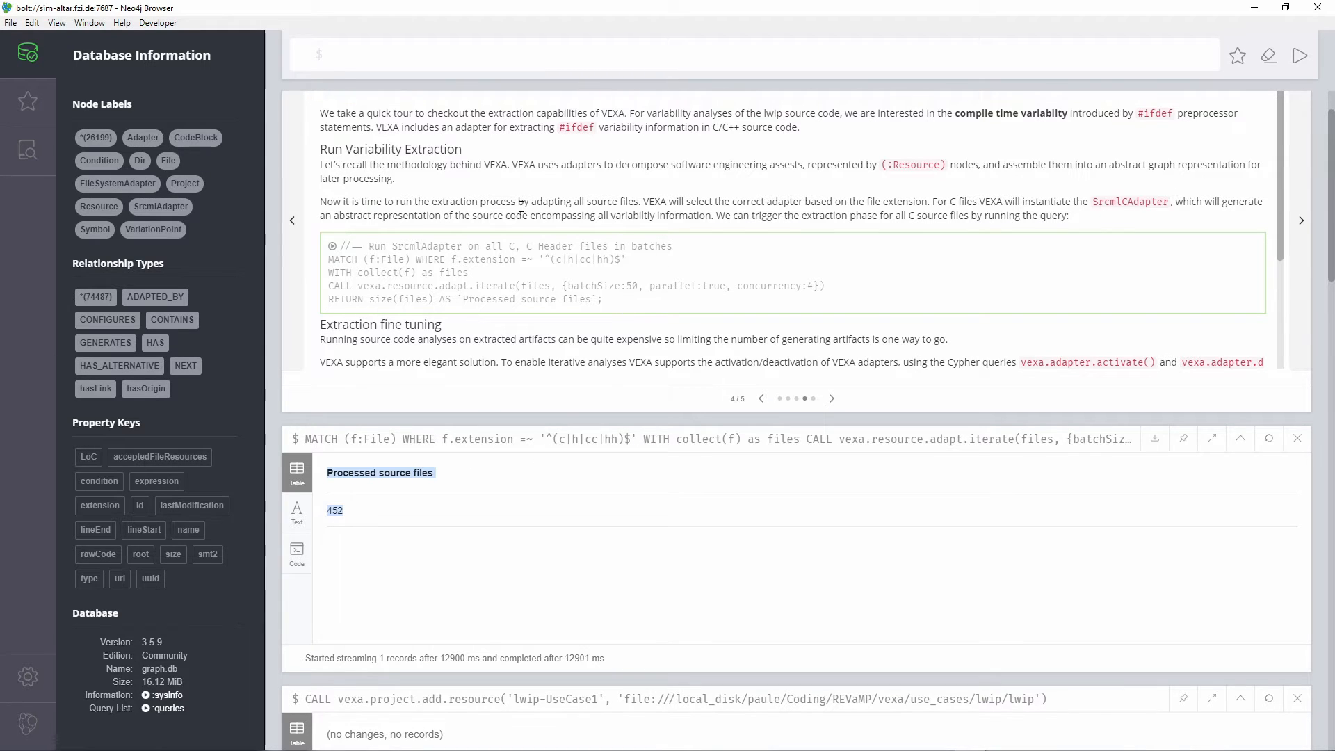
Display the File nodes as a graph and caption them by name.
click(169, 167)
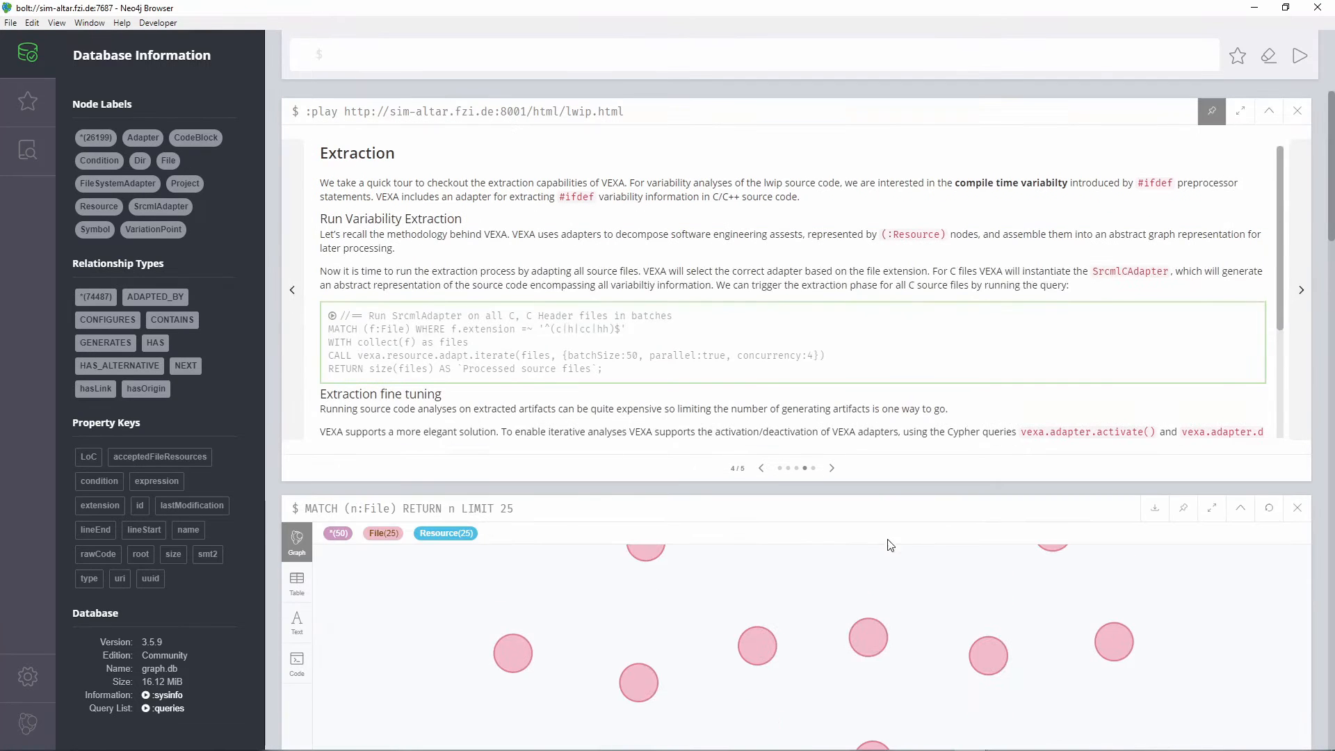
scroll(971, 545, down, 3)
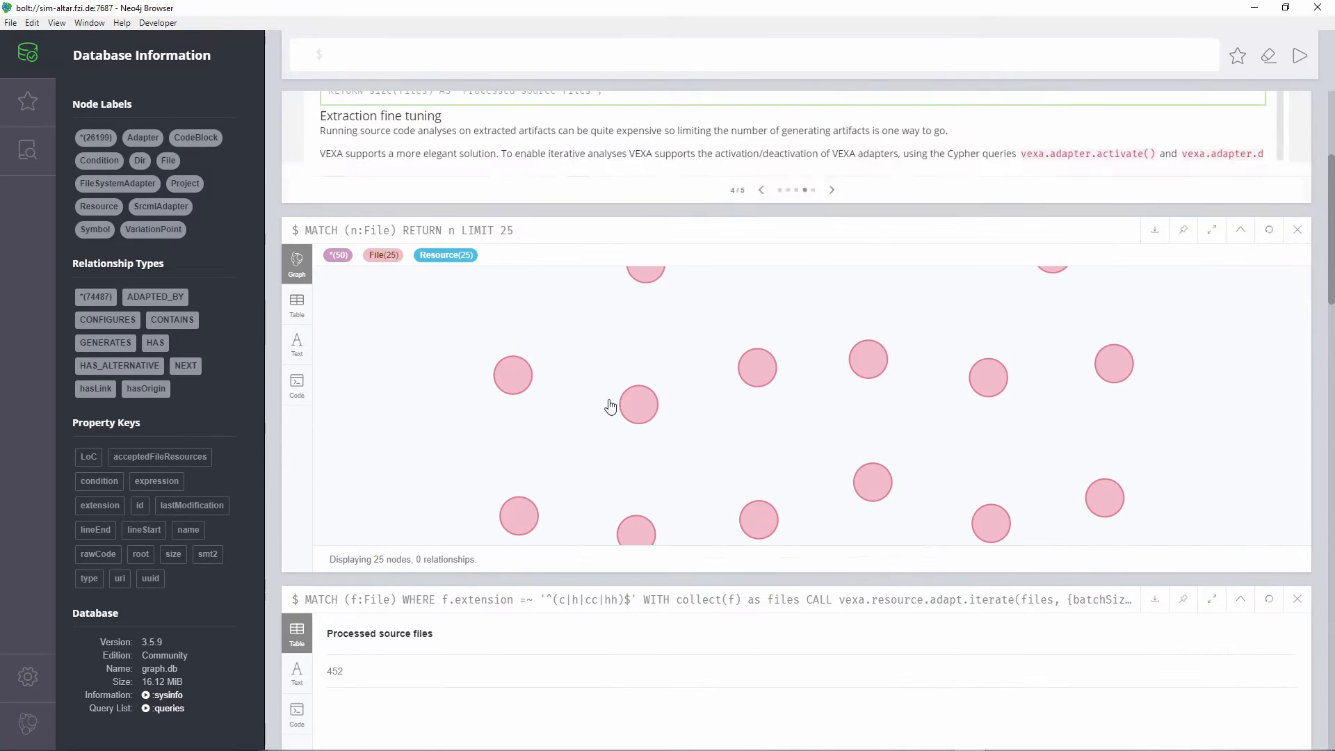
click(386, 265)
click(800, 561)
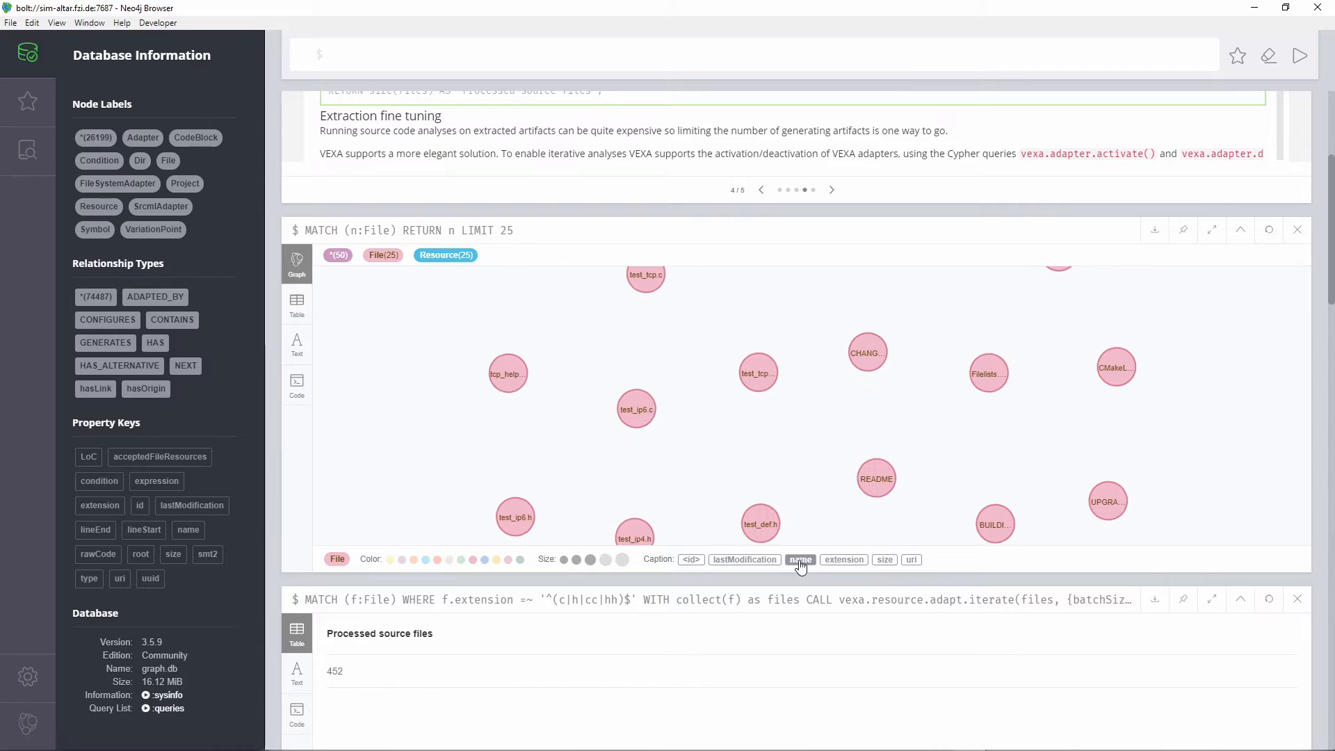
Expand the tcp_helper.h file node's relationships and move its SrcmlAdapter node away from the cluster.
mouse_move(516, 367)
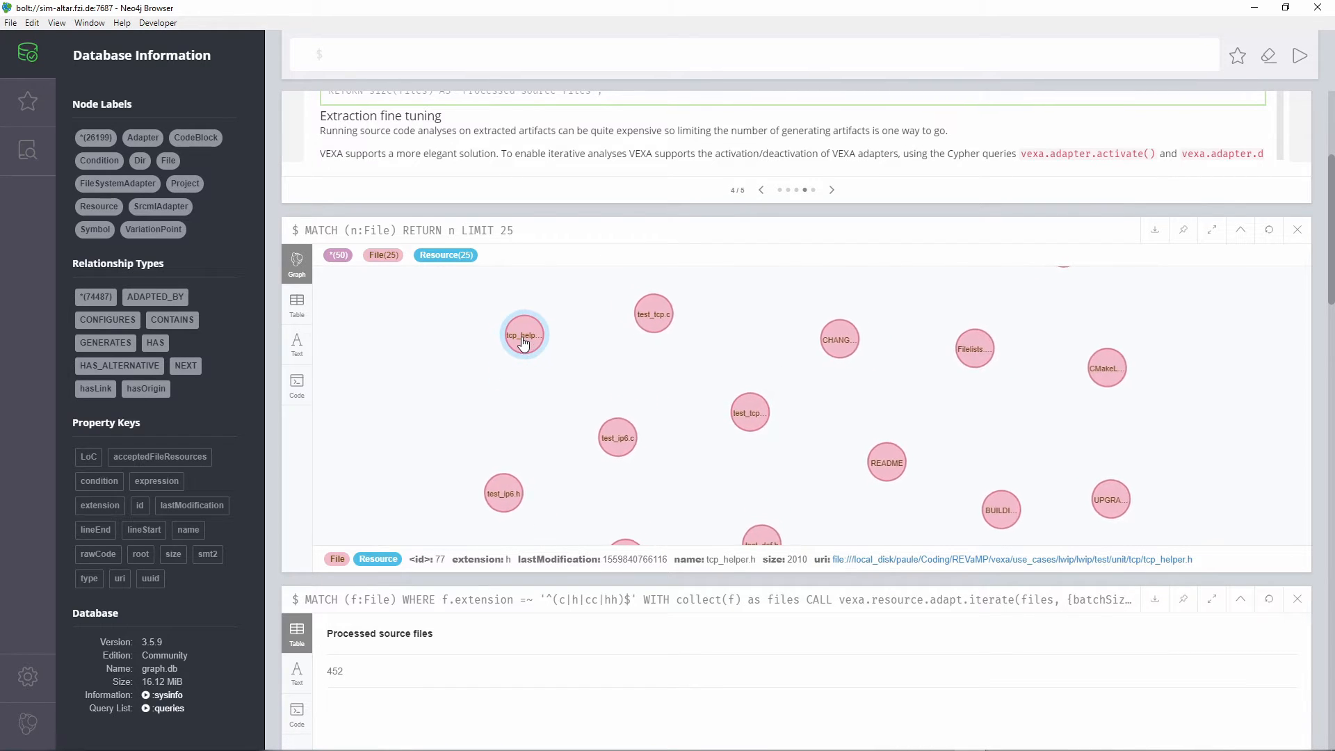
click(524, 341)
click(530, 370)
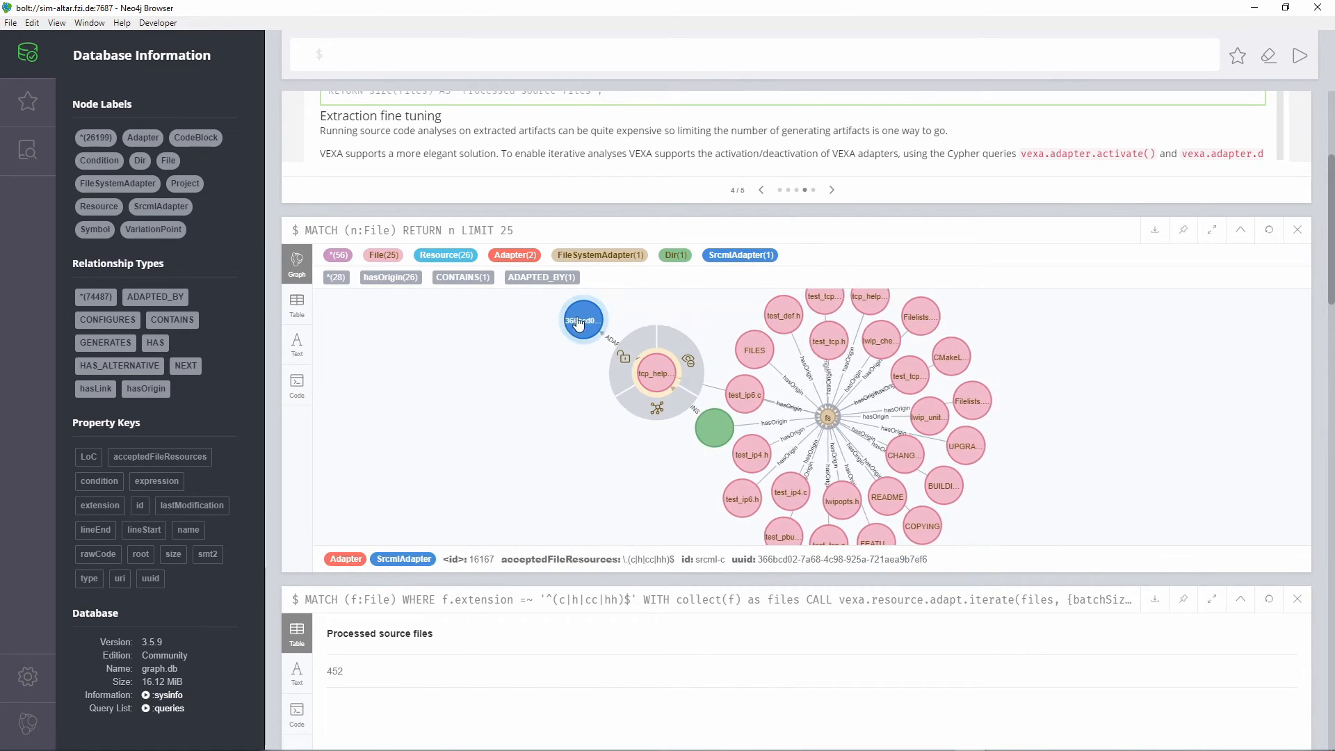
drag(586, 327, 510, 362)
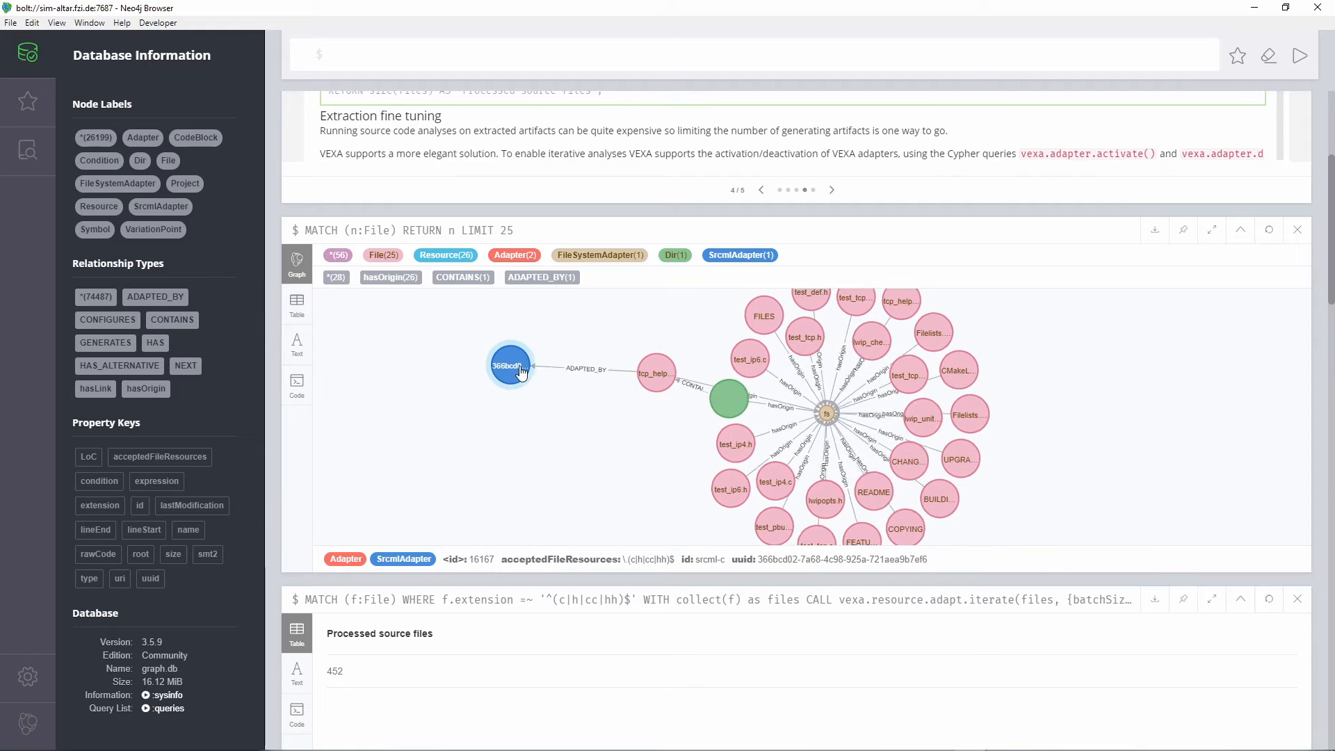
click(657, 341)
Caption SrcmlAdapter nodes by id and expand the srcml-c adapter node's relationships.
click(741, 255)
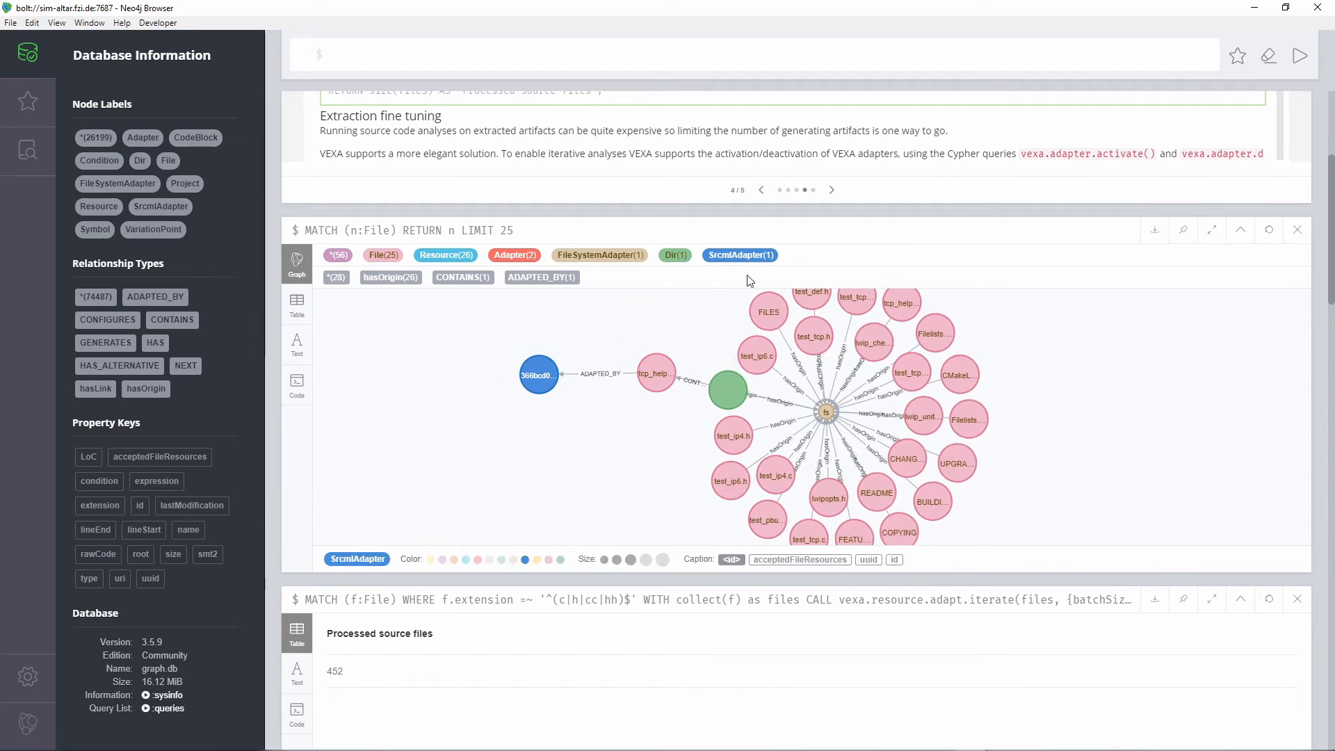
click(894, 560)
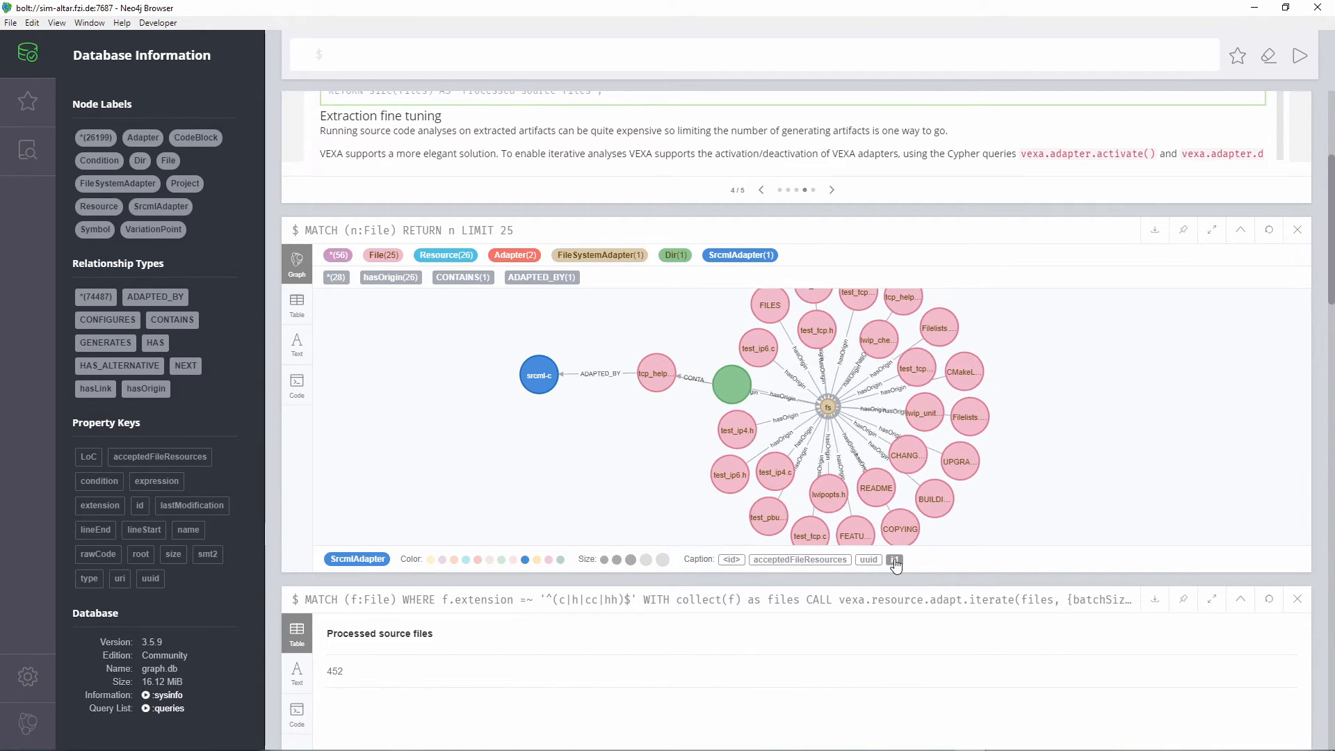
click(540, 379)
click(539, 416)
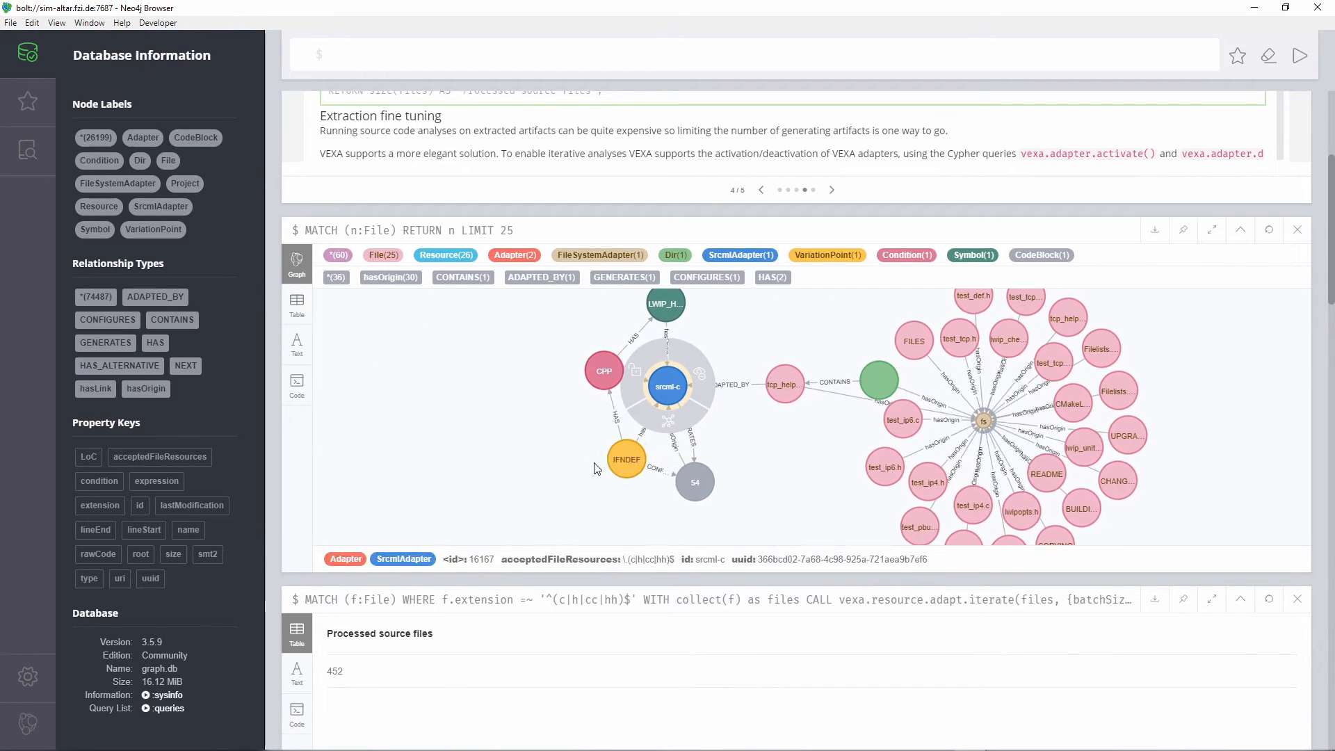
Spread out the IFNDEF and CPP nodes around srcml-c, and pull the README file node out of the fs cluster.
drag(615, 464, 427, 408)
drag(572, 383, 462, 334)
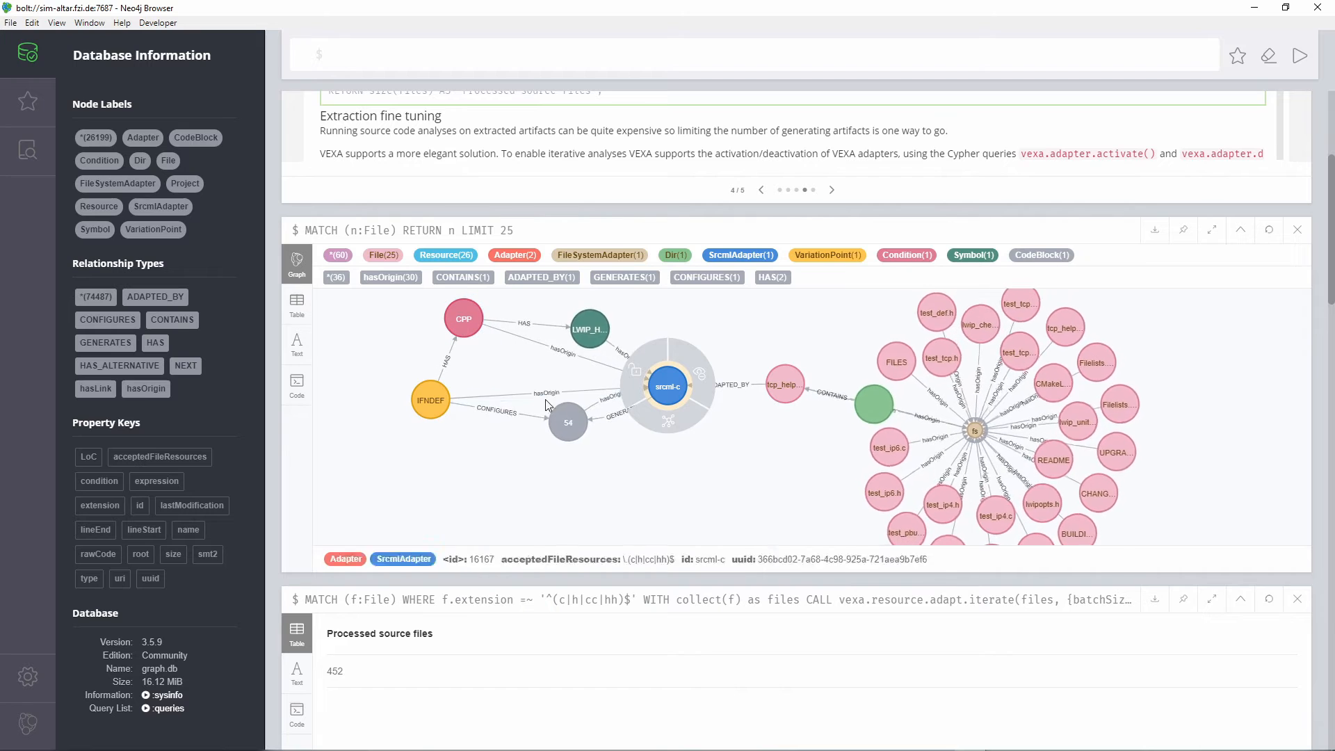
click(729, 353)
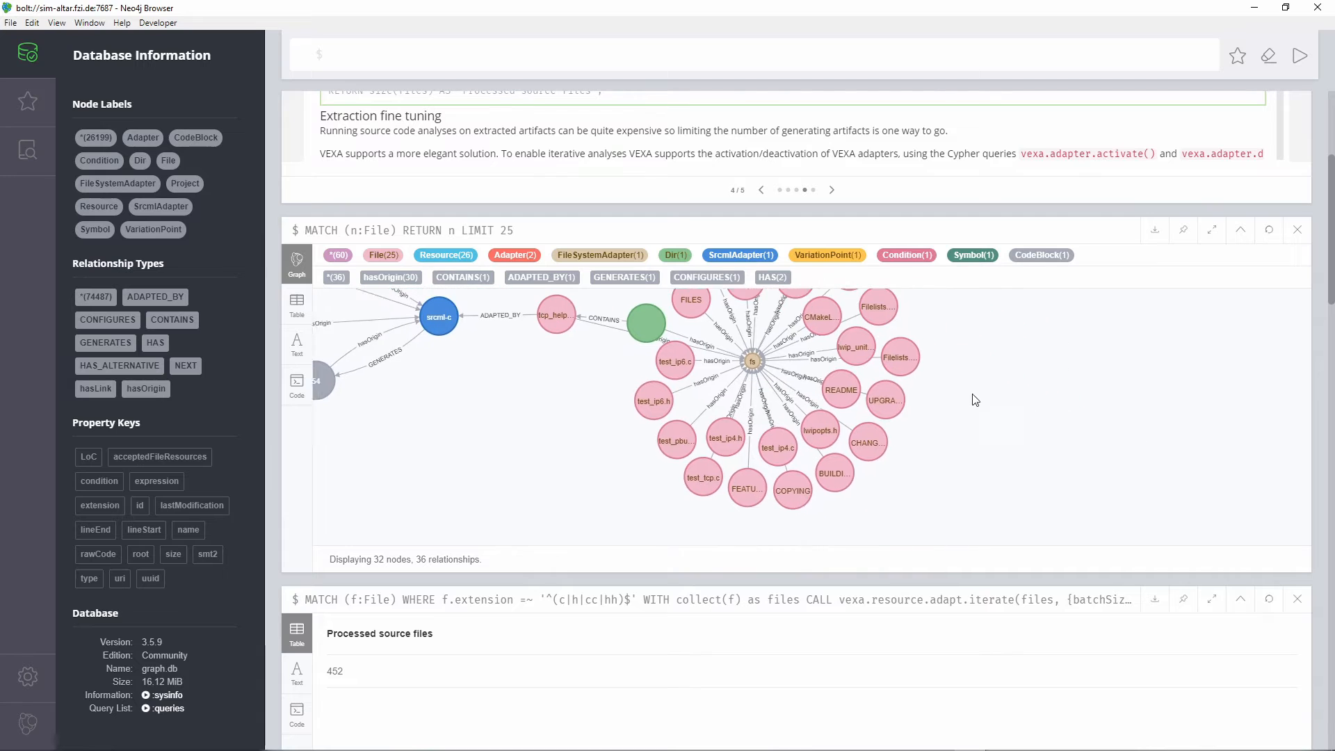
drag(803, 445, 965, 412)
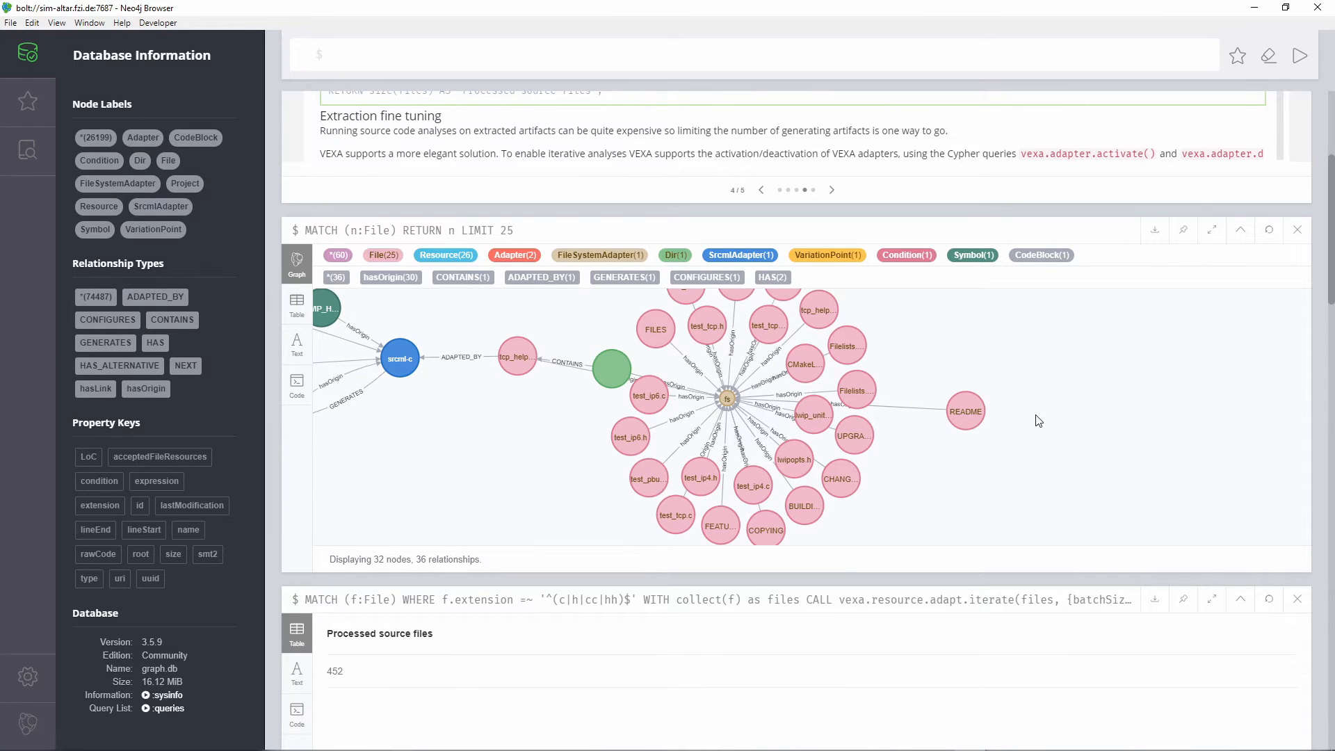
Load the guide's Extraction fine tuning query that deactivates the lwip testsuite artifacts, and highlight its MATCH (d:Dir {name:'test'}) line.
scroll(1036, 421, up, 5)
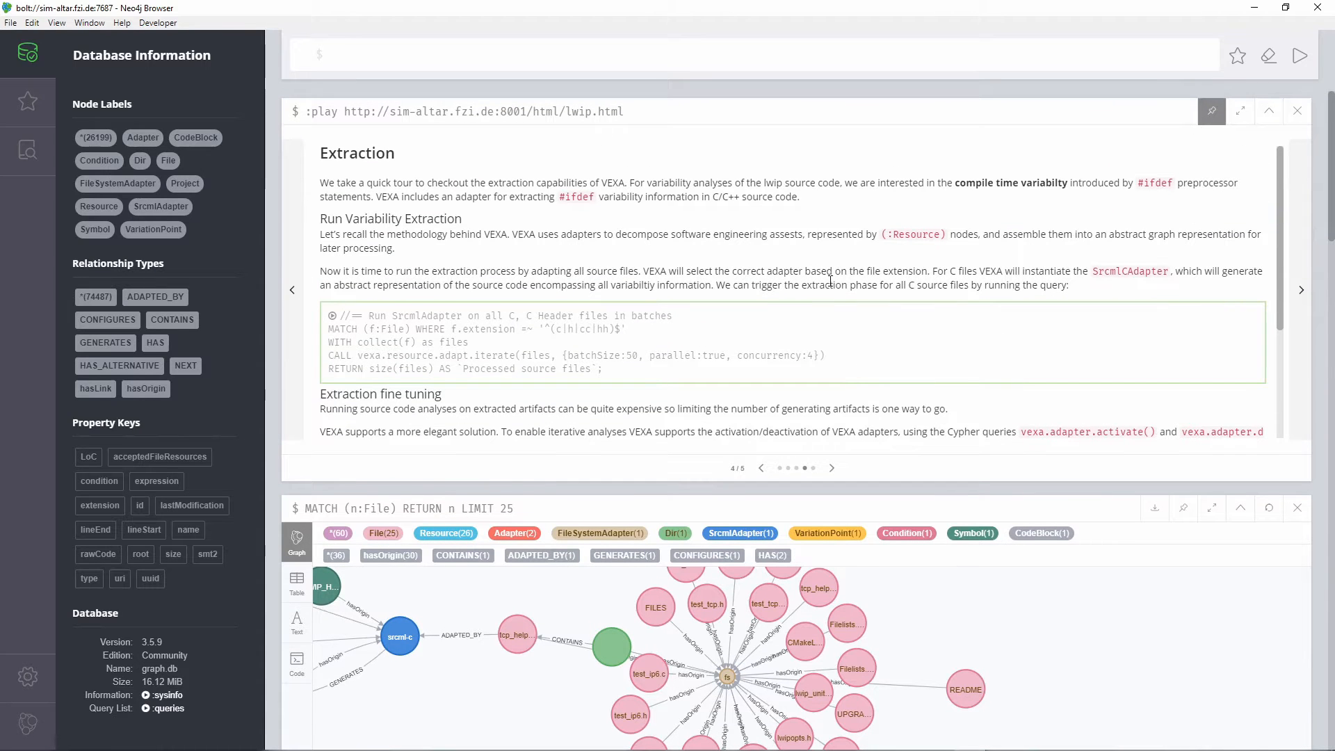
scroll(666, 262, down, 1)
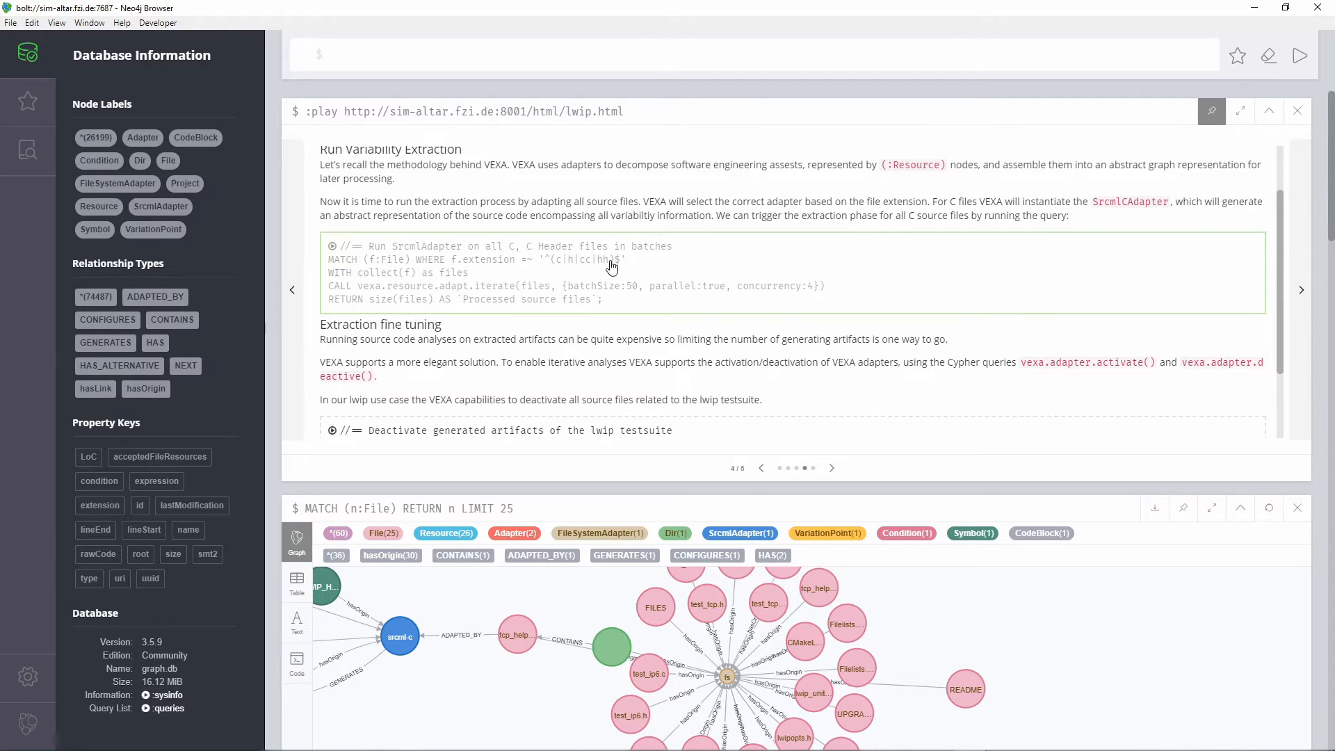
scroll(611, 261, down, 1)
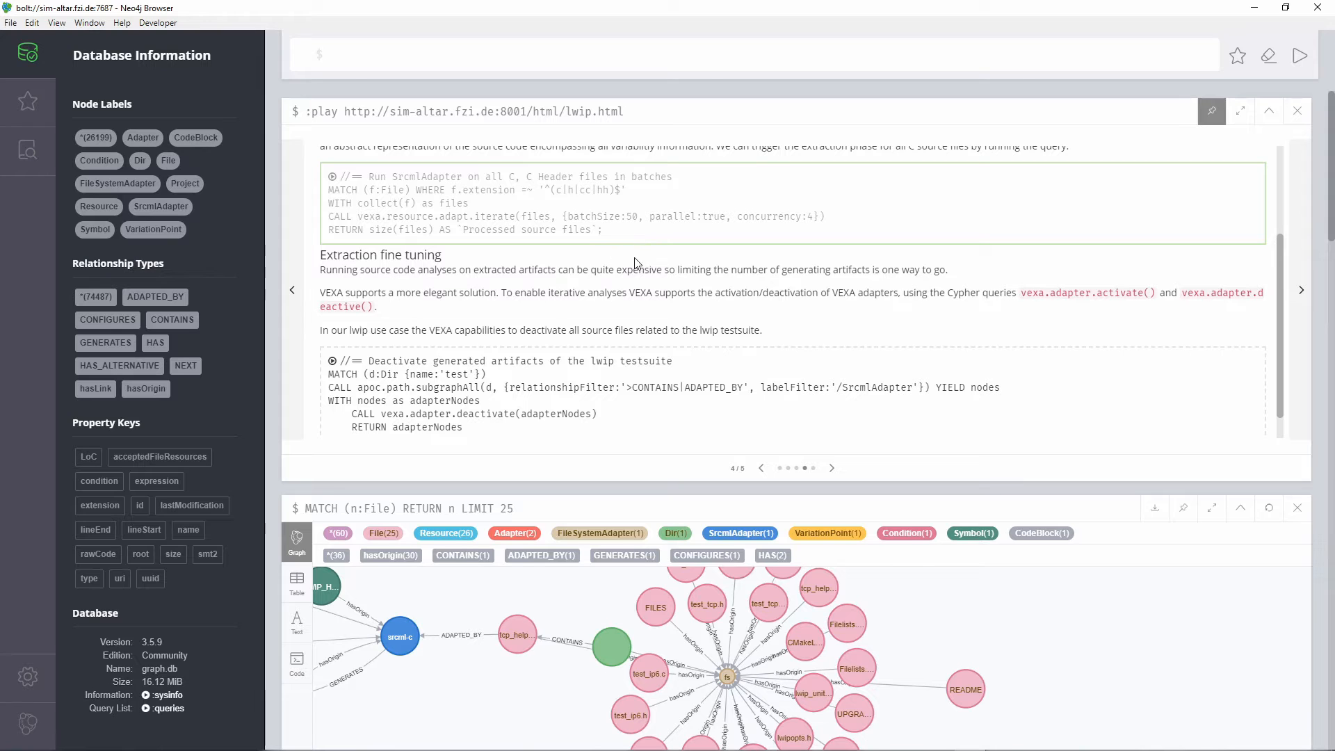
click(490, 402)
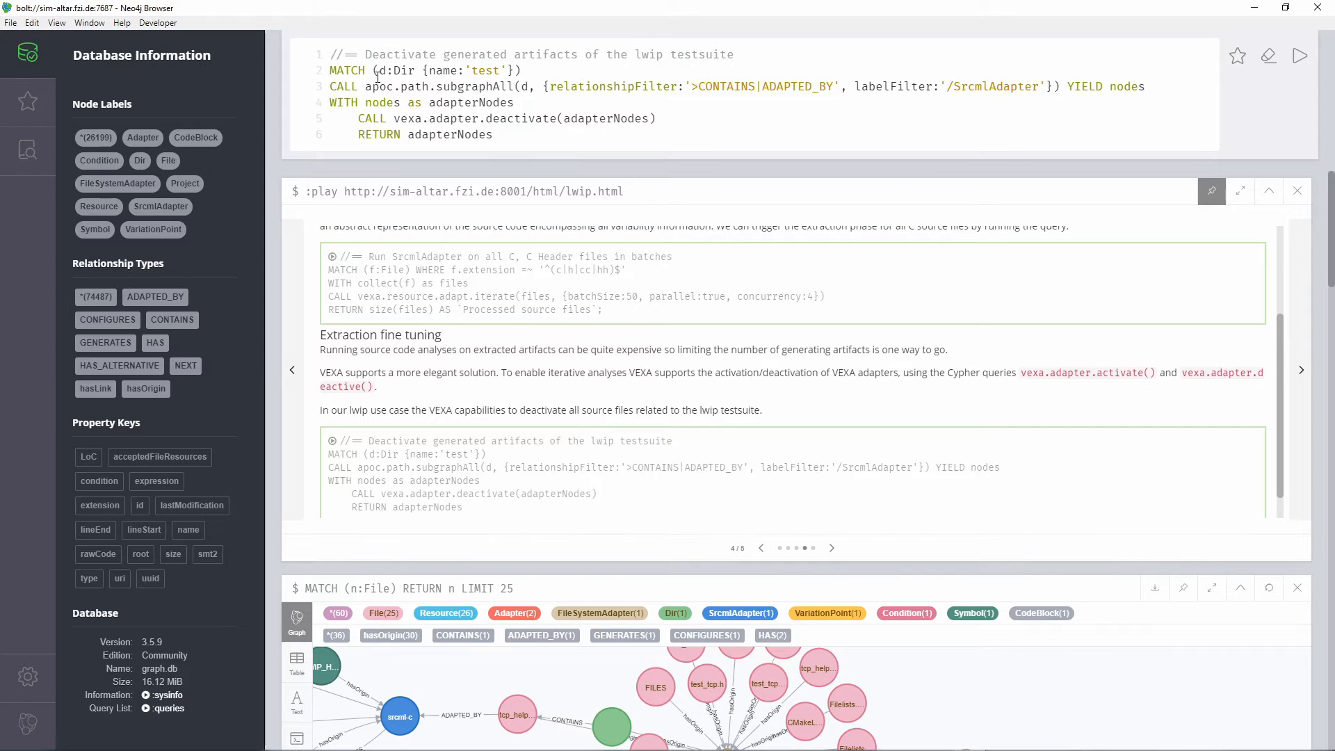
drag(477, 66, 297, 67)
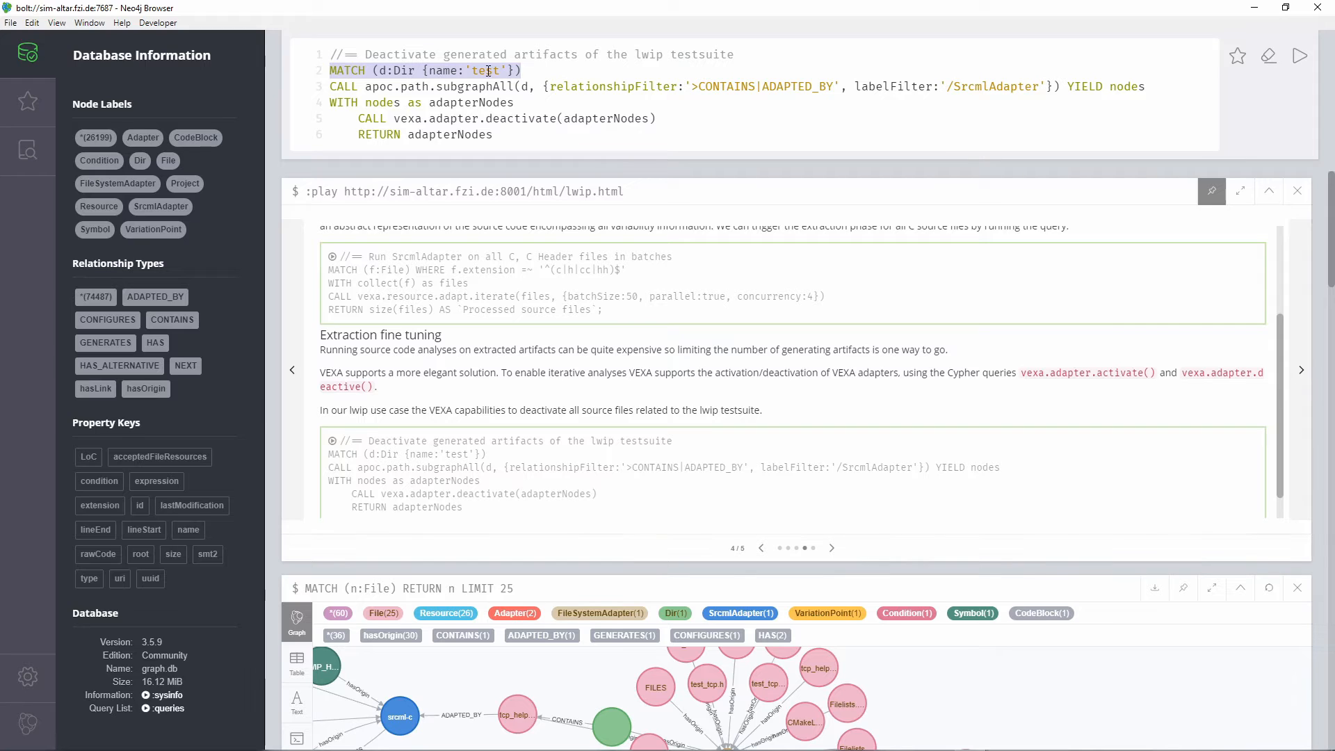
Highlight the query's apoc.path.subgraphAll call and its SrcmlAdapter label filter, and run the query to deactivate the lwip testsuite adapters.
double_click(337, 89)
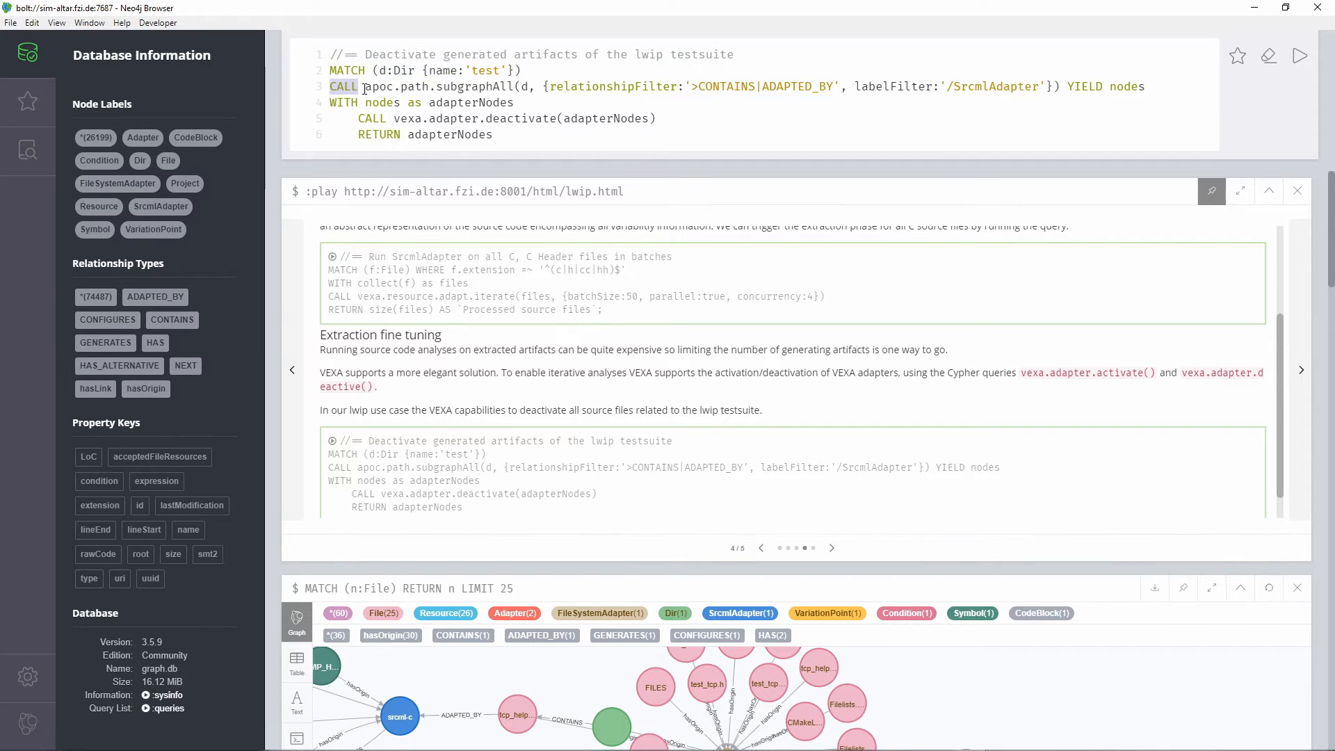
drag(365, 88, 874, 86)
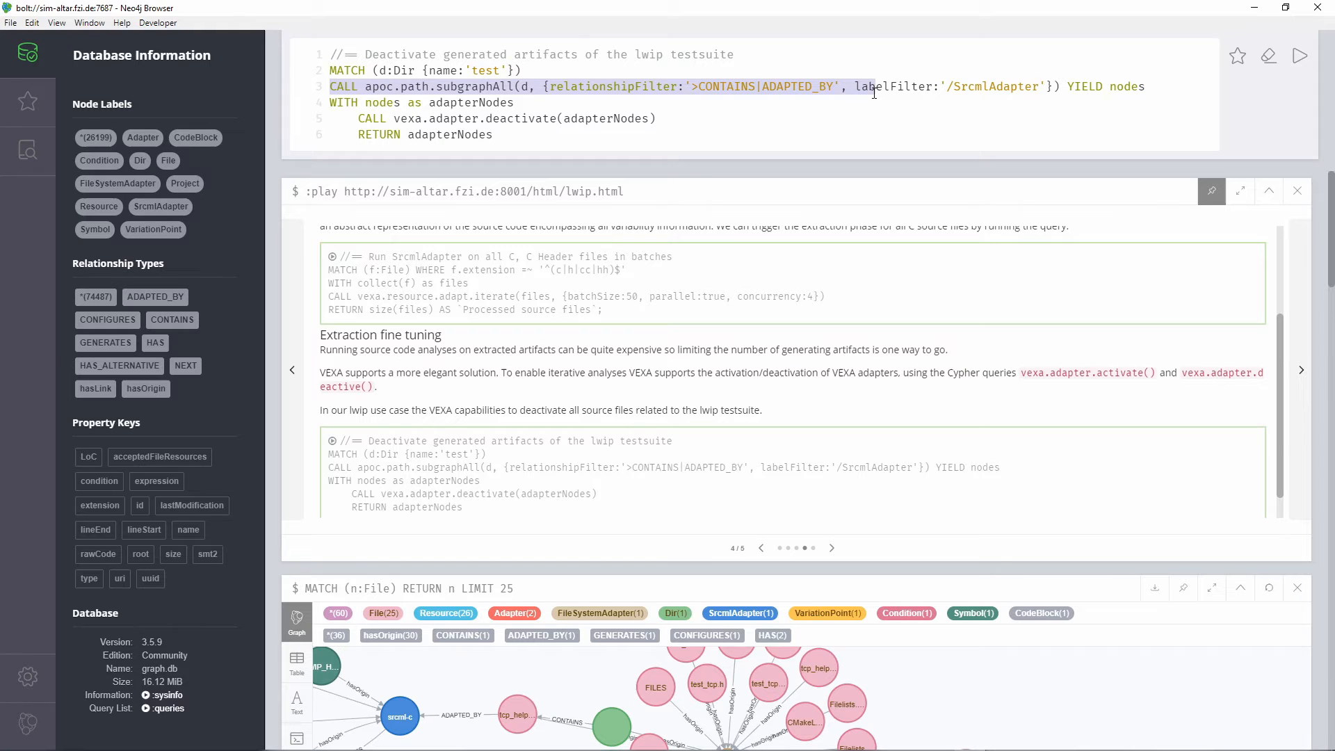
double_click(1004, 85)
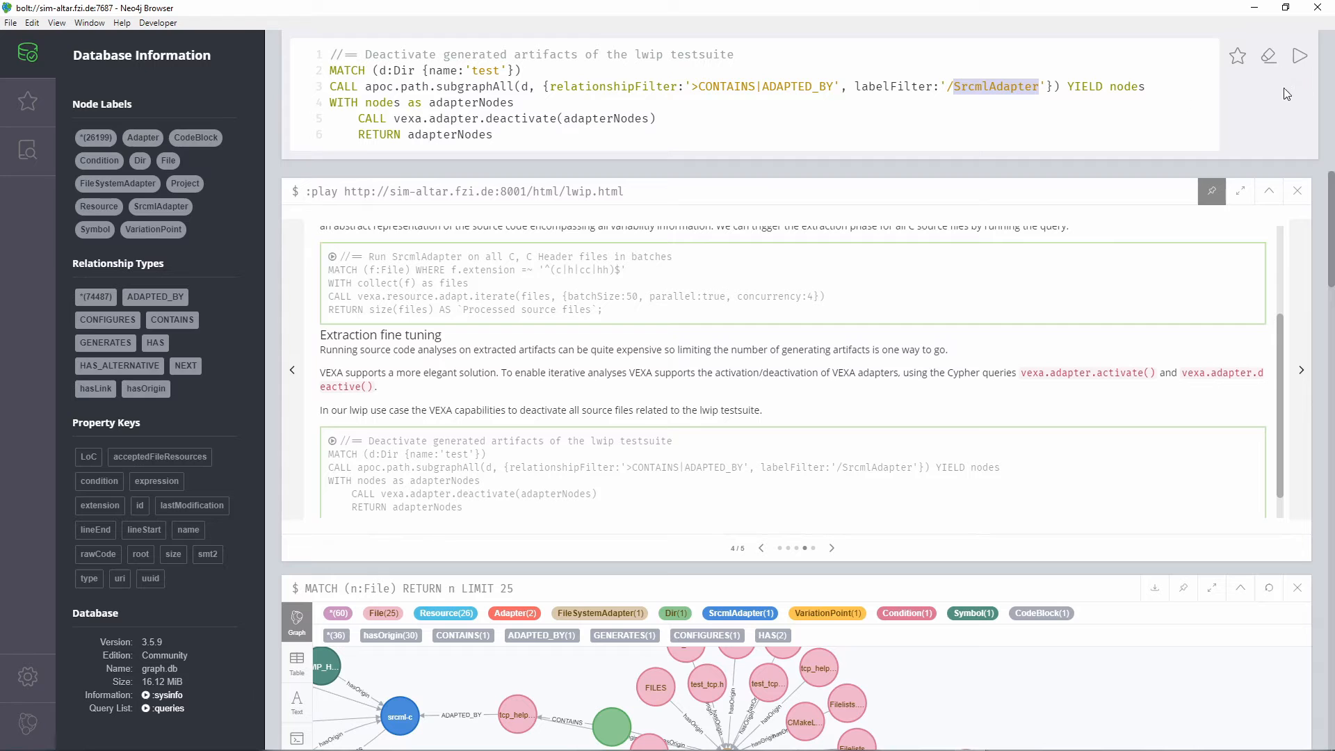
click(1298, 59)
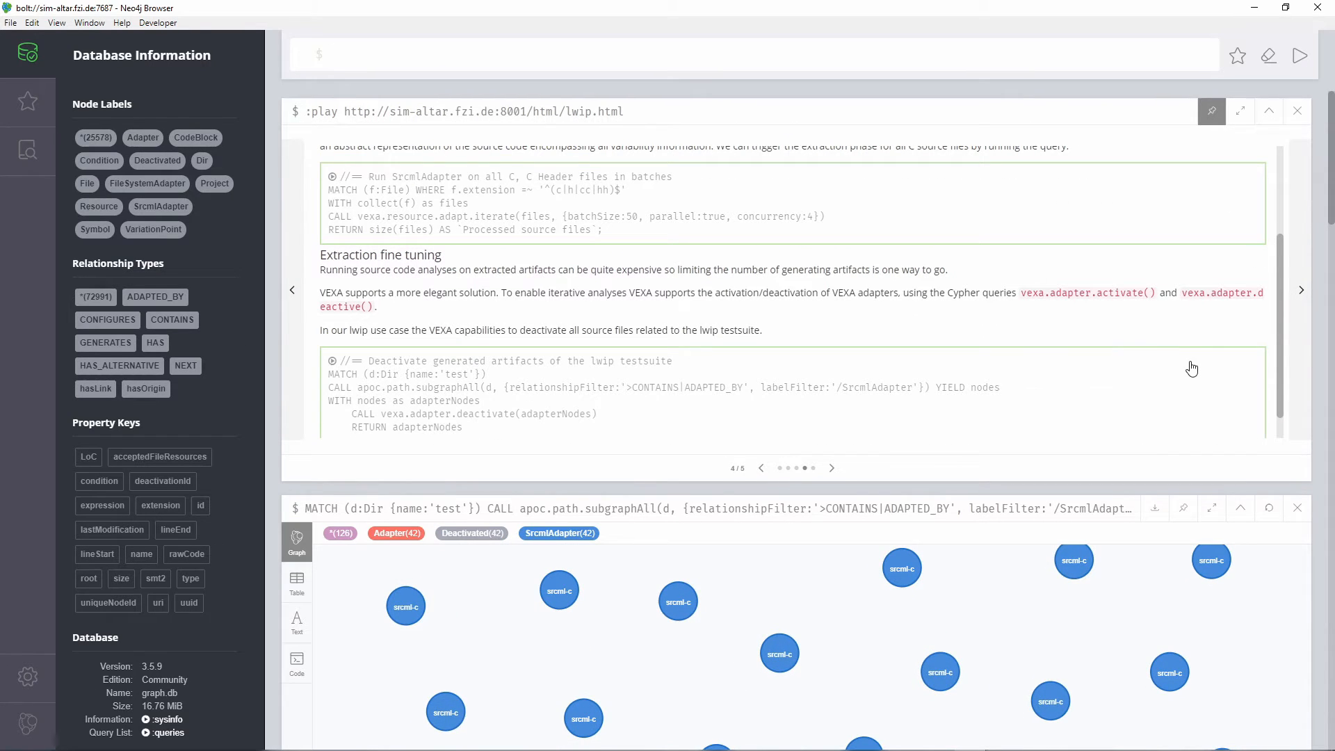
Expand the relationships of one deactivated srcml-c adapter node and place its test_etharp.c file node beside it.
scroll(1181, 417, down, 5)
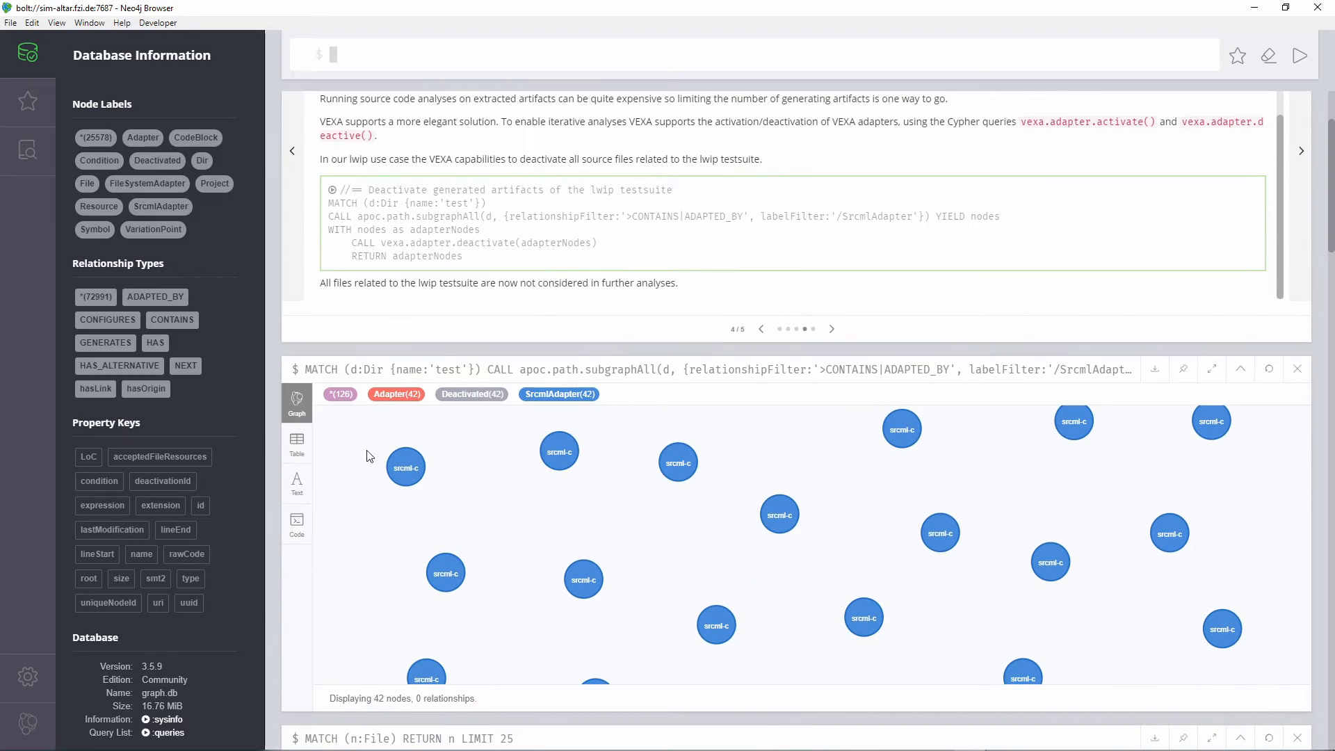
mouse_move(396, 468)
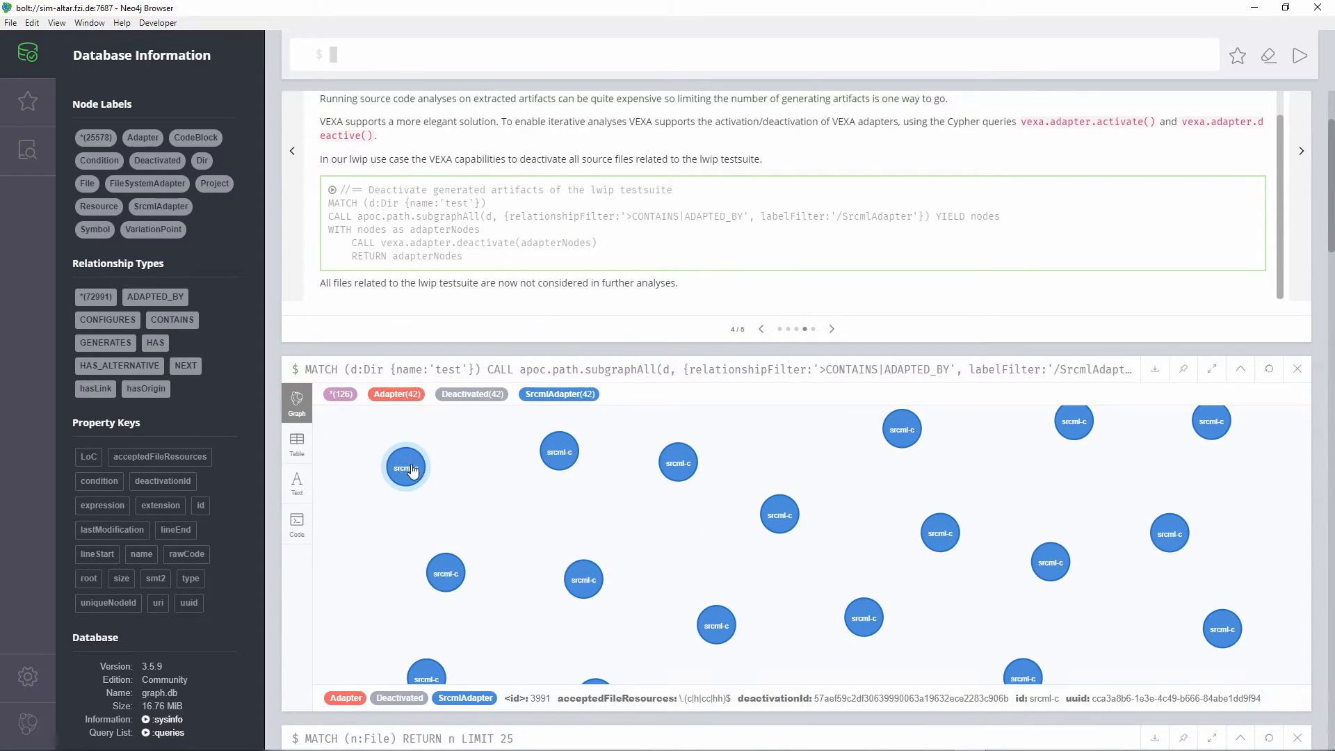
drag(396, 468, 485, 495)
click(484, 495)
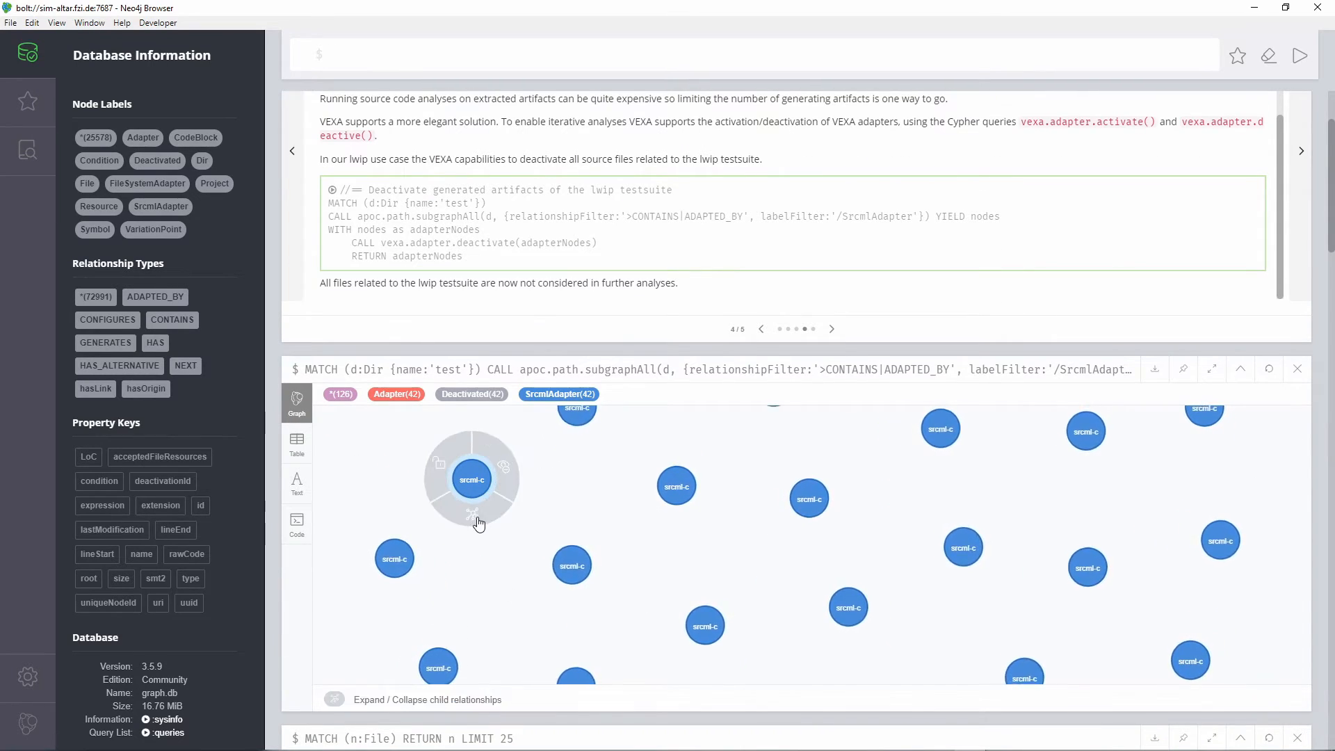
click(472, 514)
mouse_move(416, 492)
drag(417, 492, 638, 487)
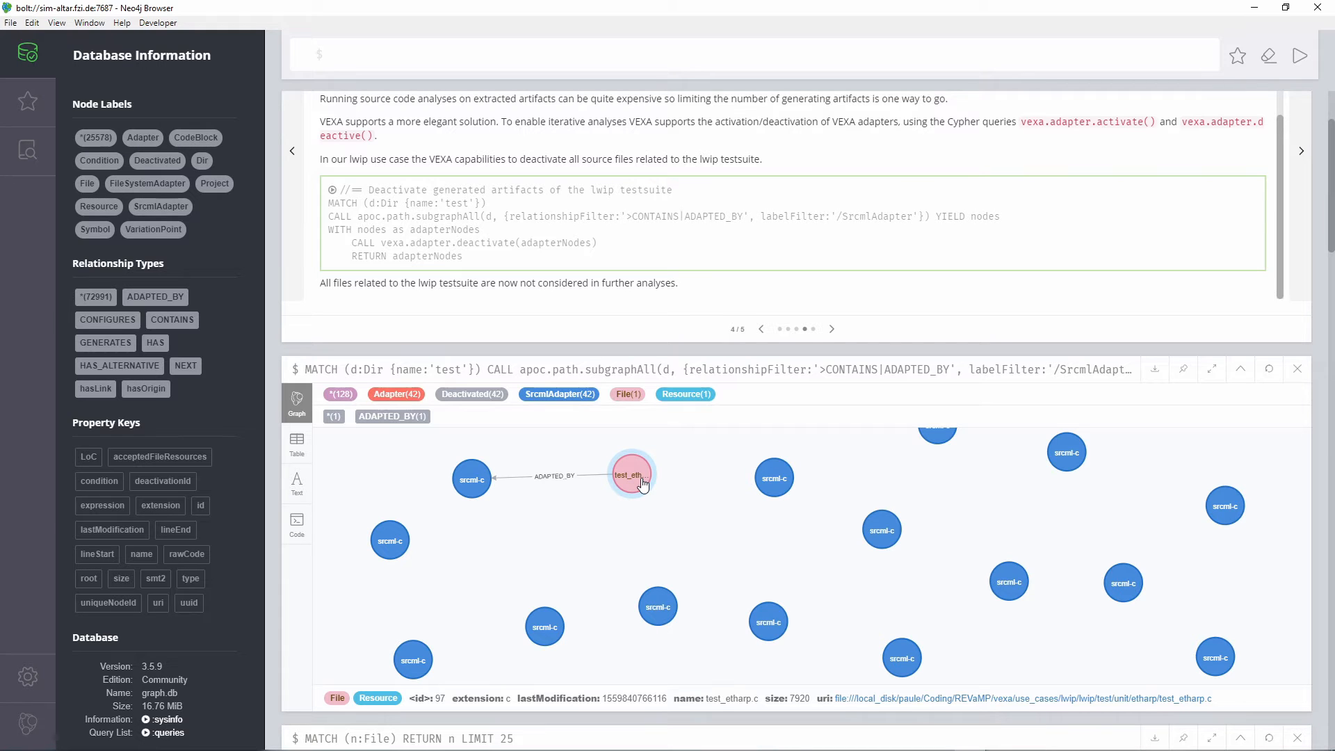
drag(632, 480, 612, 492)
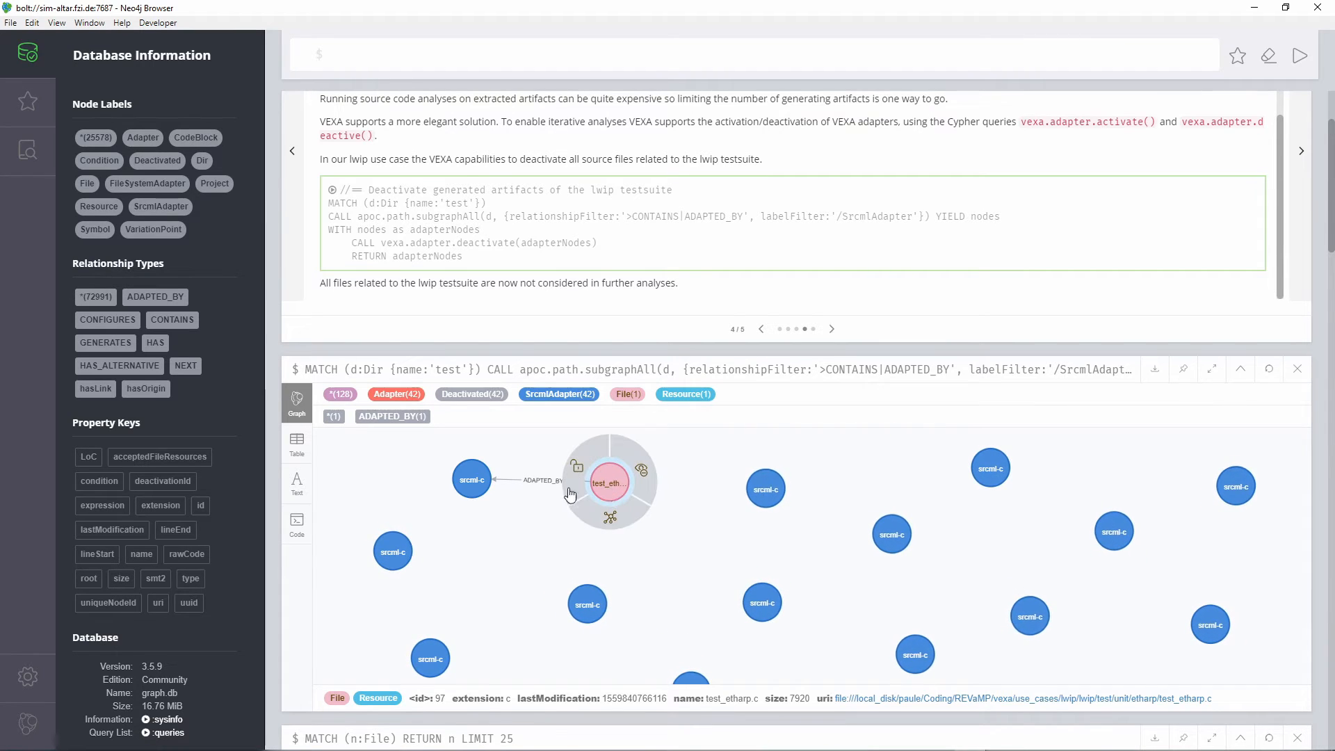
Collapse and re-expand the same srcml-c node's relationships, and move the test_etharp.c node back beside it.
click(472, 479)
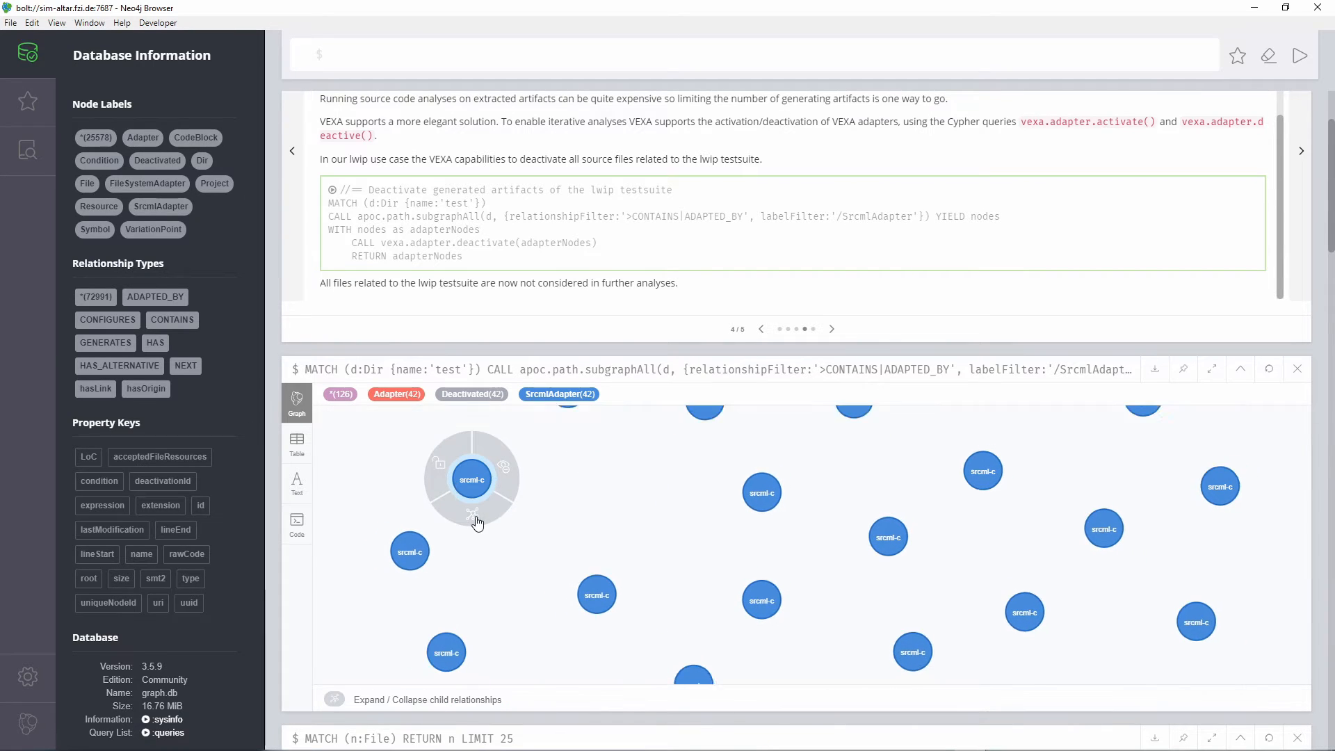
click(473, 522)
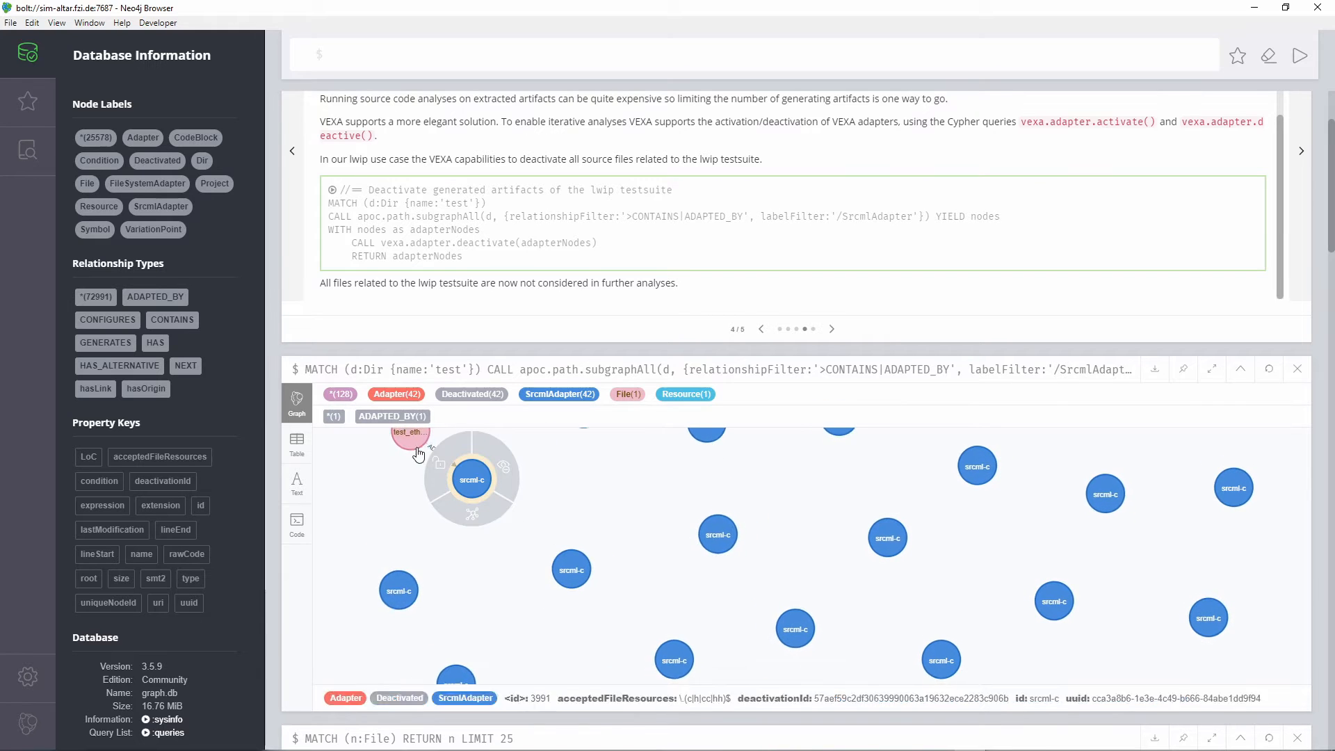
drag(413, 434, 608, 488)
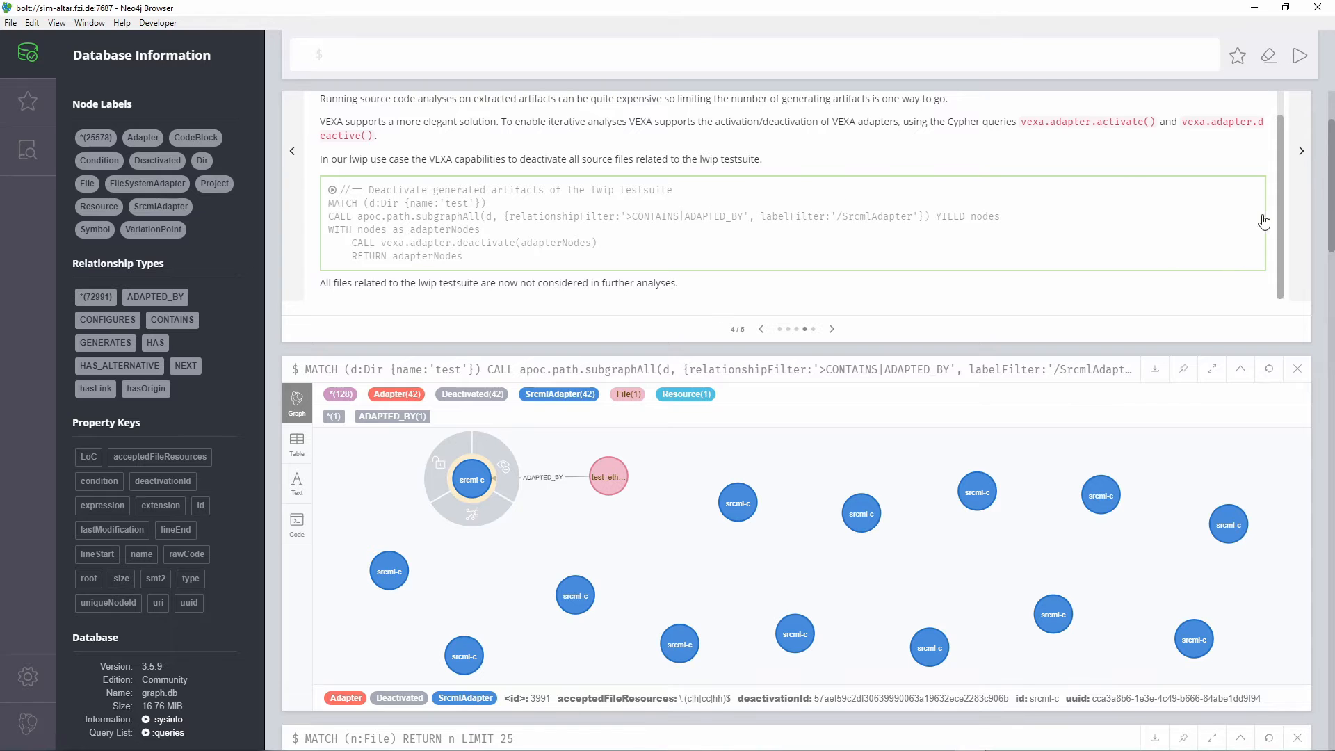
Open the guide's Feature Effect Analysis page and highlight the vexa.analysis.calcFE() sentence and the cited 2015 paper.
scroll(1262, 223, up, 2)
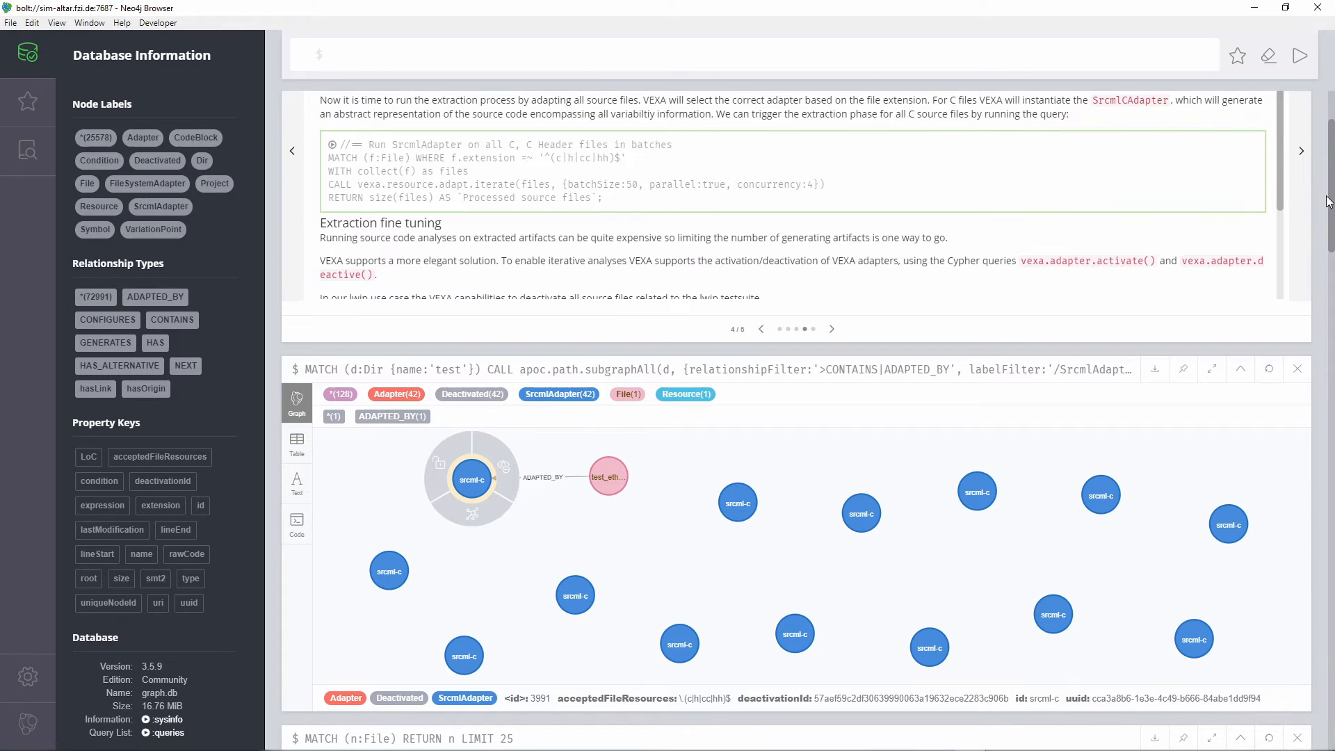
scroll(1262, 223, up, 2)
scroll(1122, 264, down, 2)
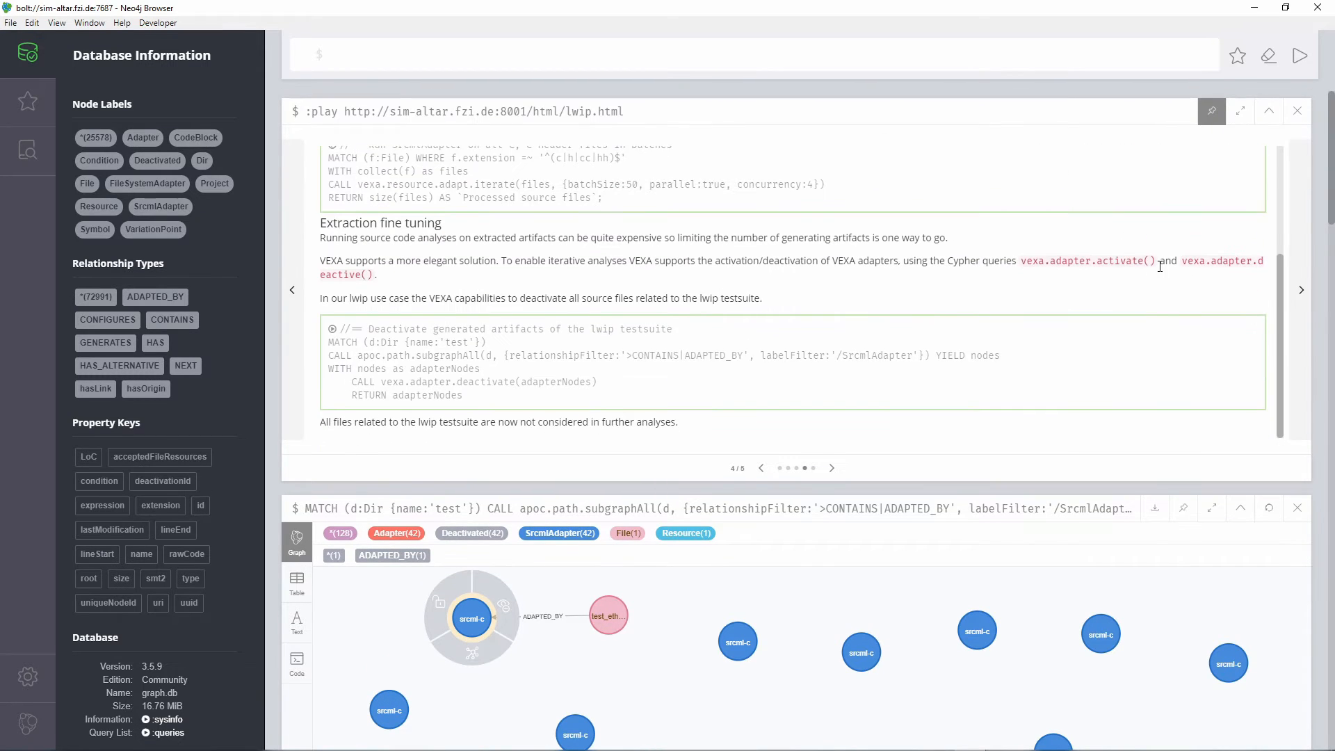
click(1300, 289)
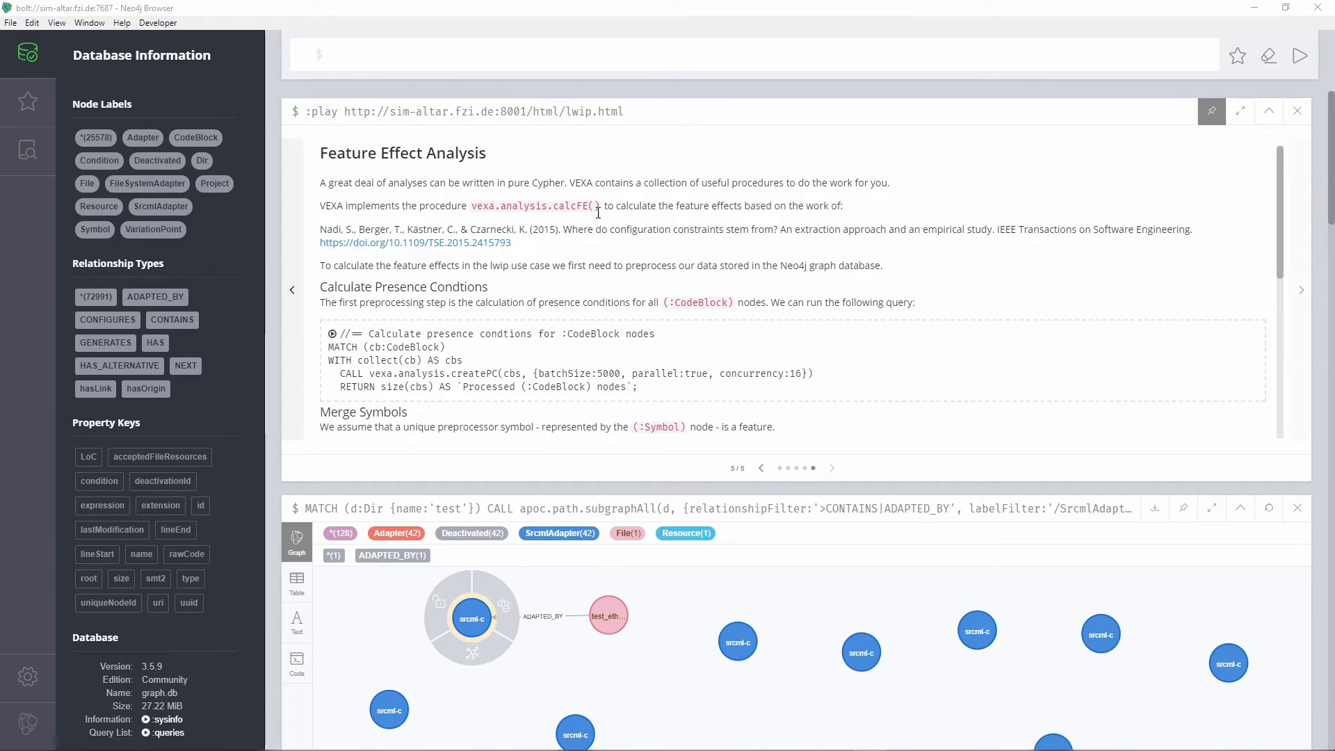
triple_click(547, 207)
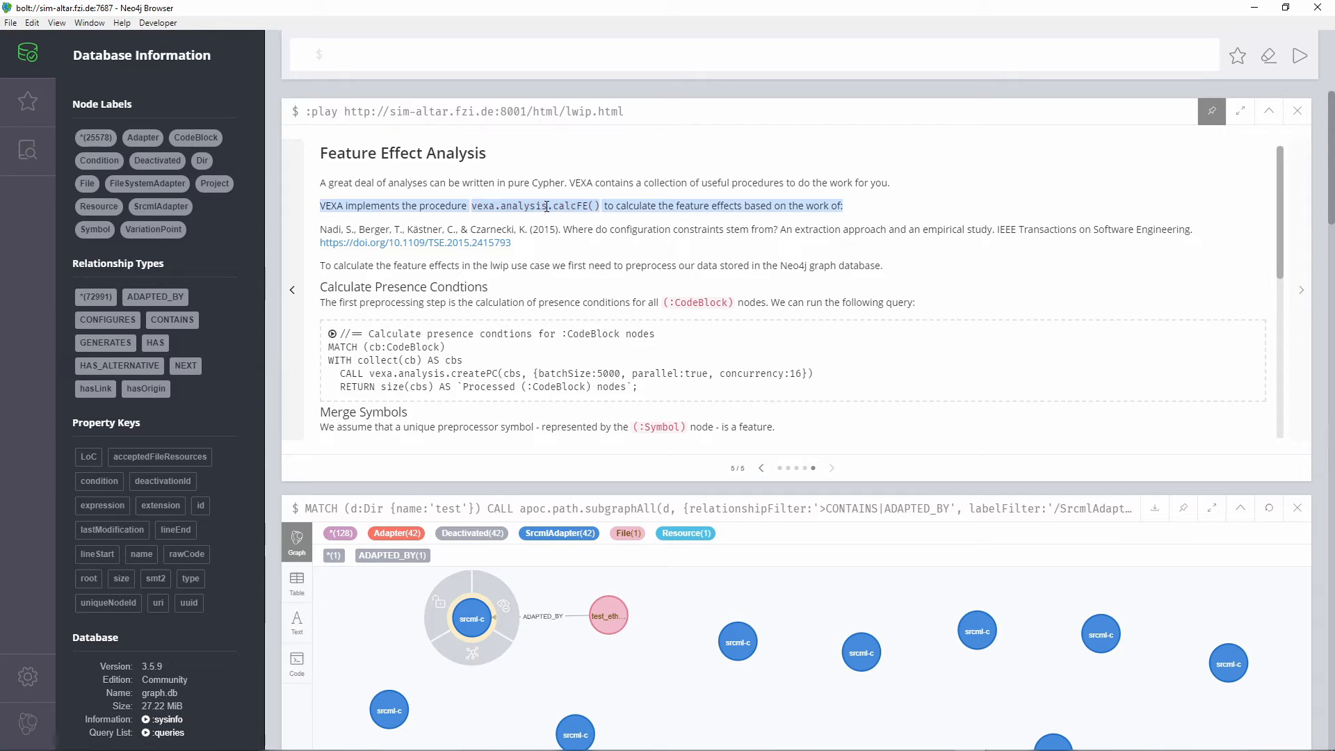
double_click(547, 207)
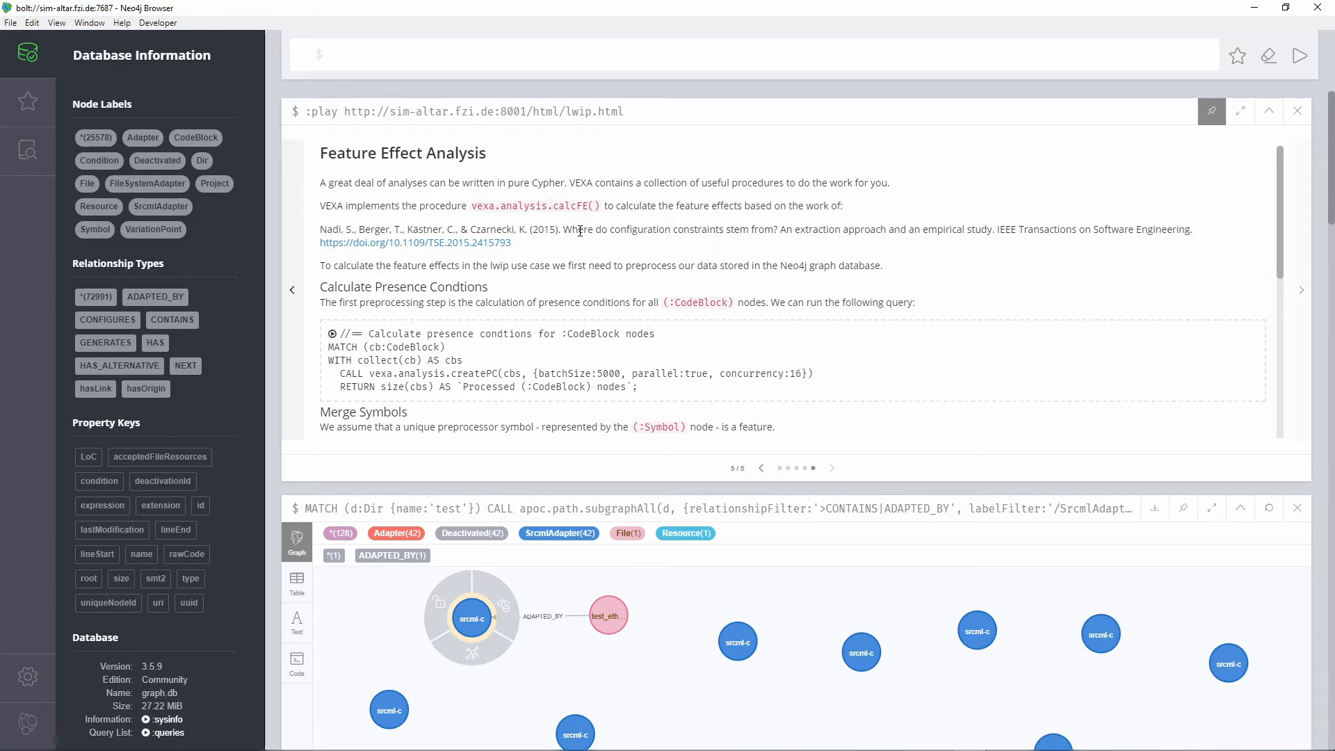
triple_click(580, 231)
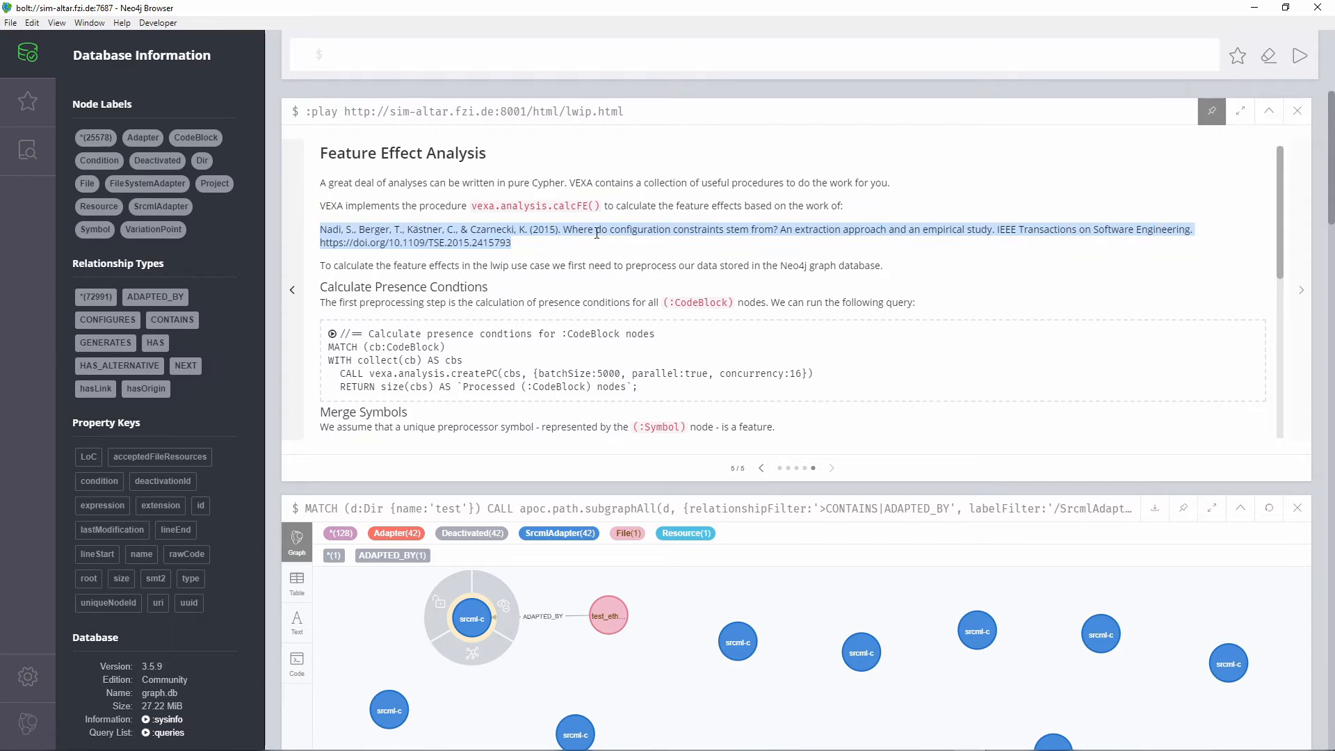
Load the guide's query that calculates presence conditions for CodeBlock nodes, highlight its MATCH (cb:CodeBlock) line, and run it.
scroll(596, 233, down, 1)
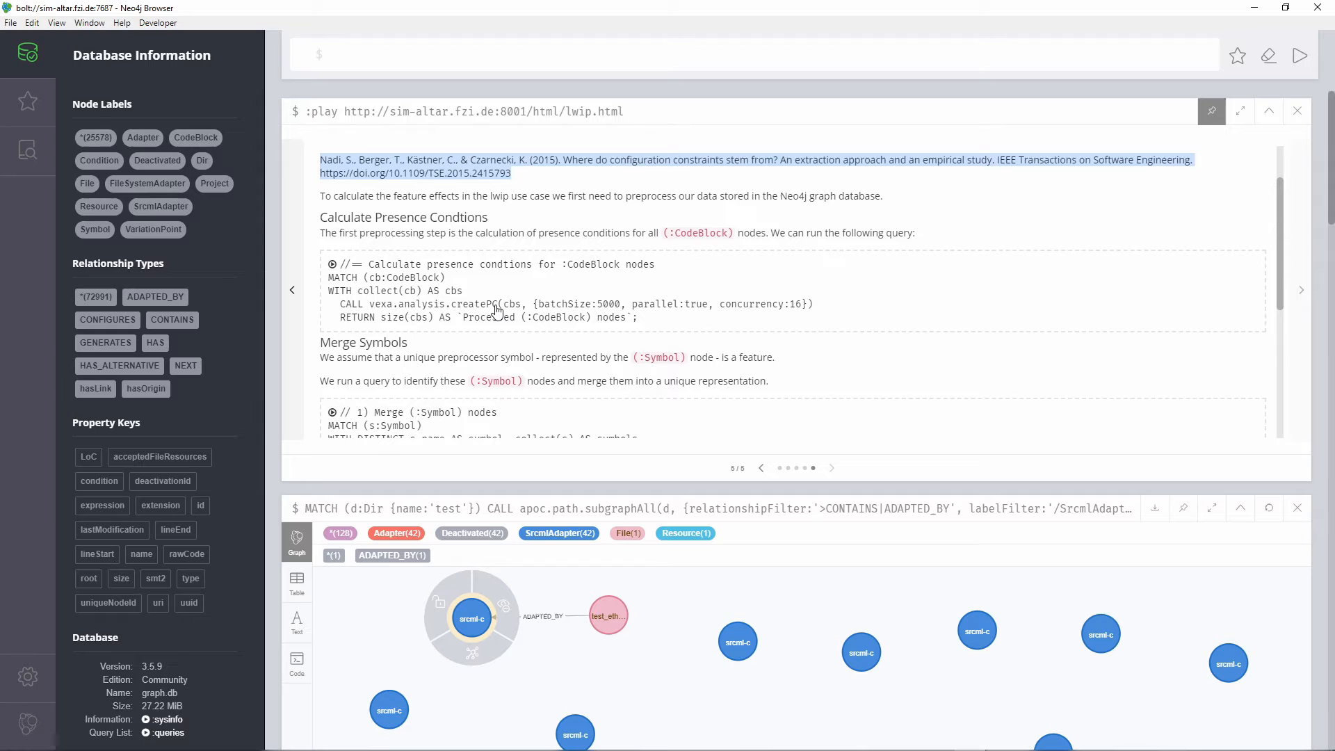
click(473, 295)
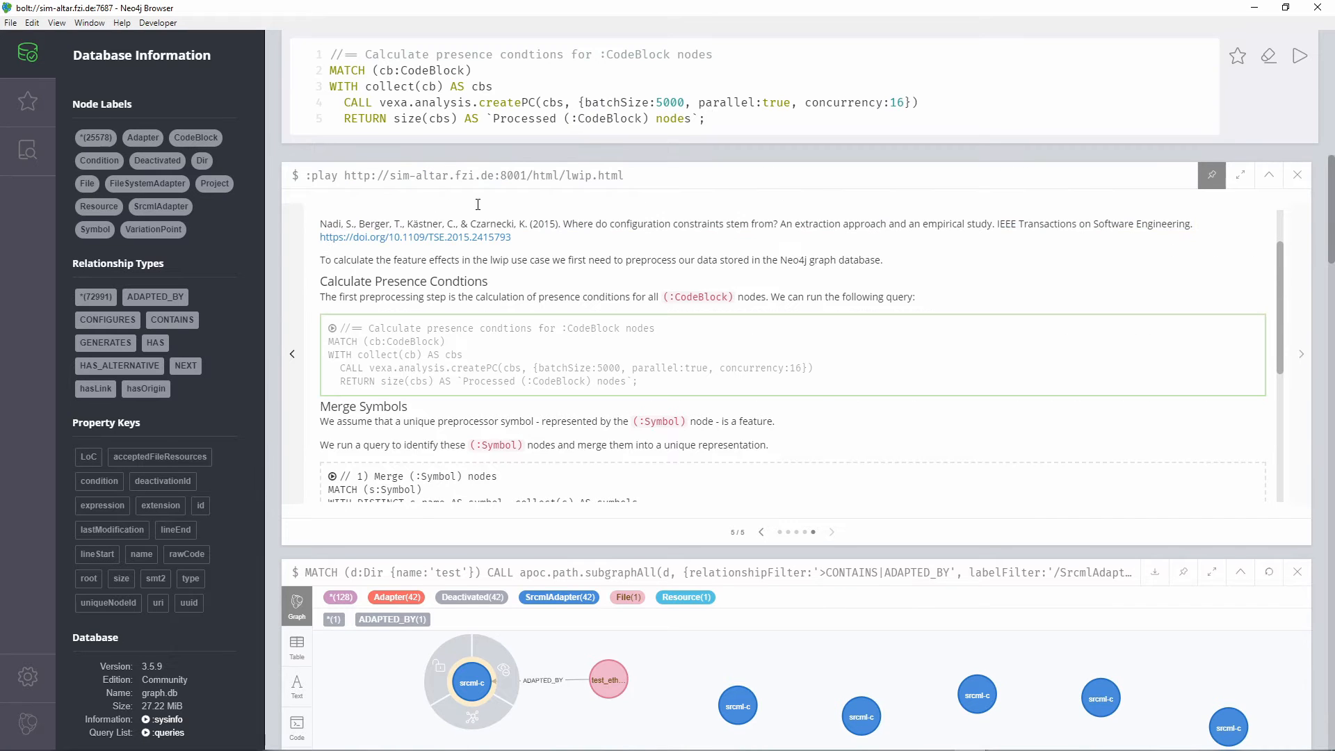
triple_click(418, 70)
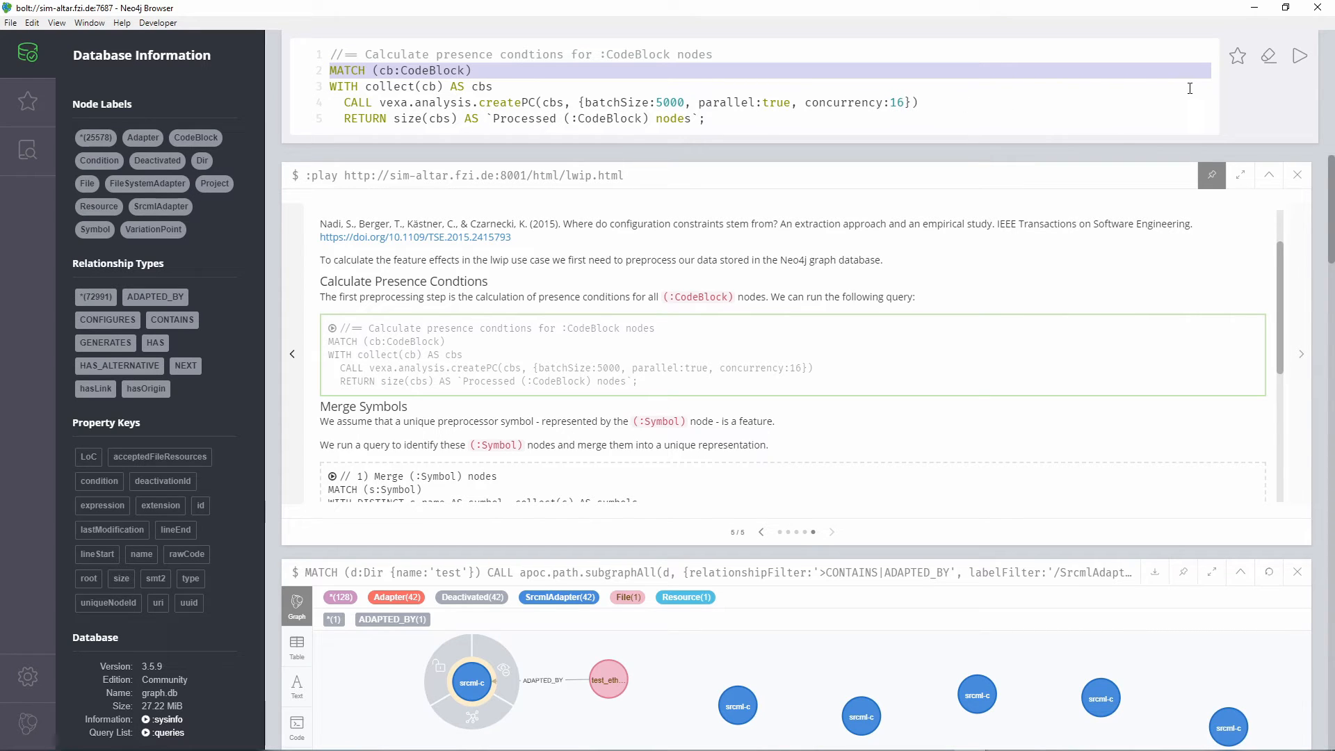
click(1299, 62)
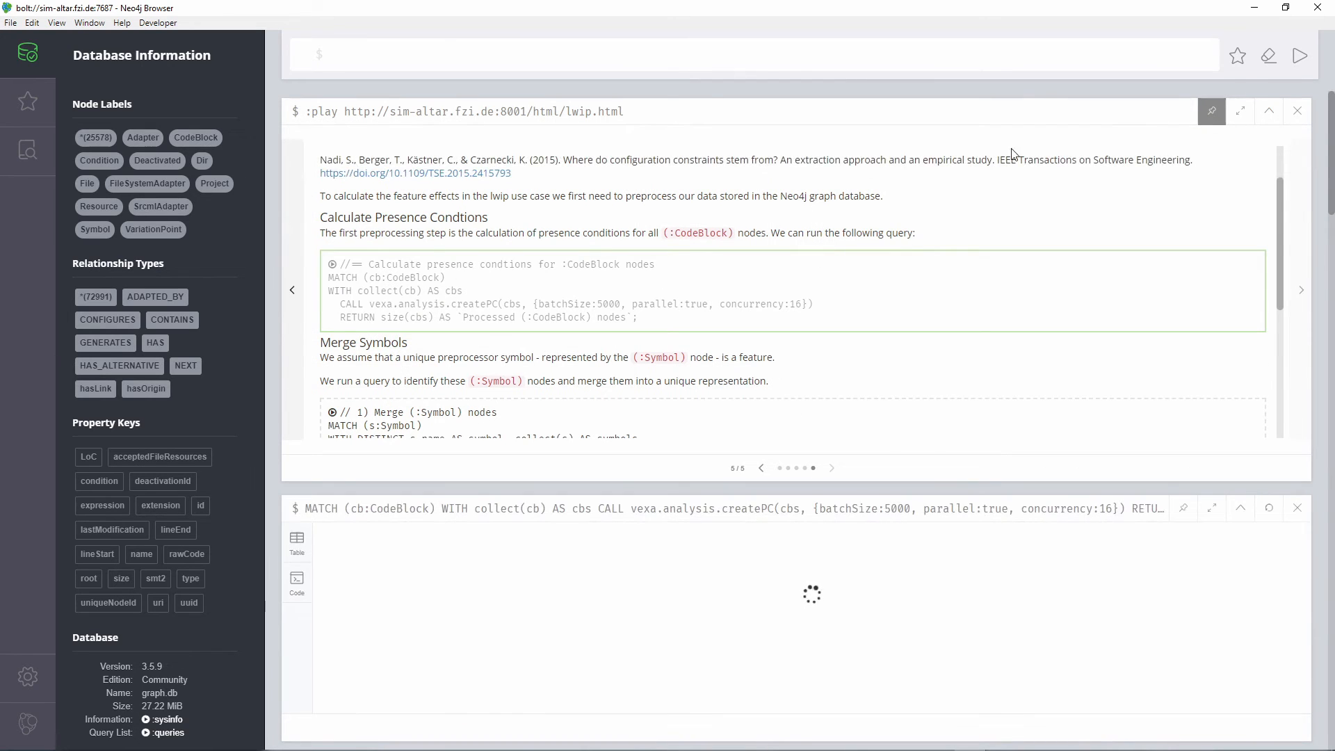
Query the CodeBlock nodes with a limit of 25 and expand the relationships of the CodeBlock node captioned 10.
scroll(797, 226, down, 1)
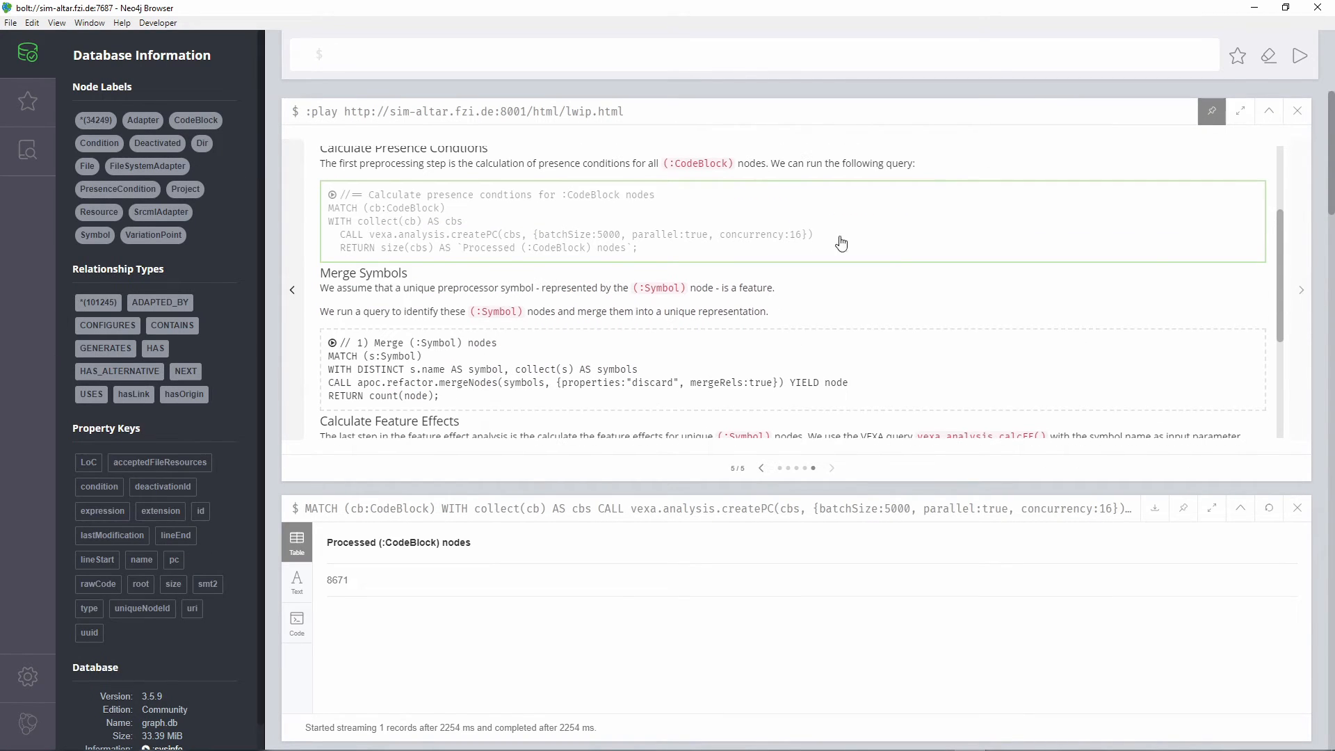
scroll(487, 570, down, 1)
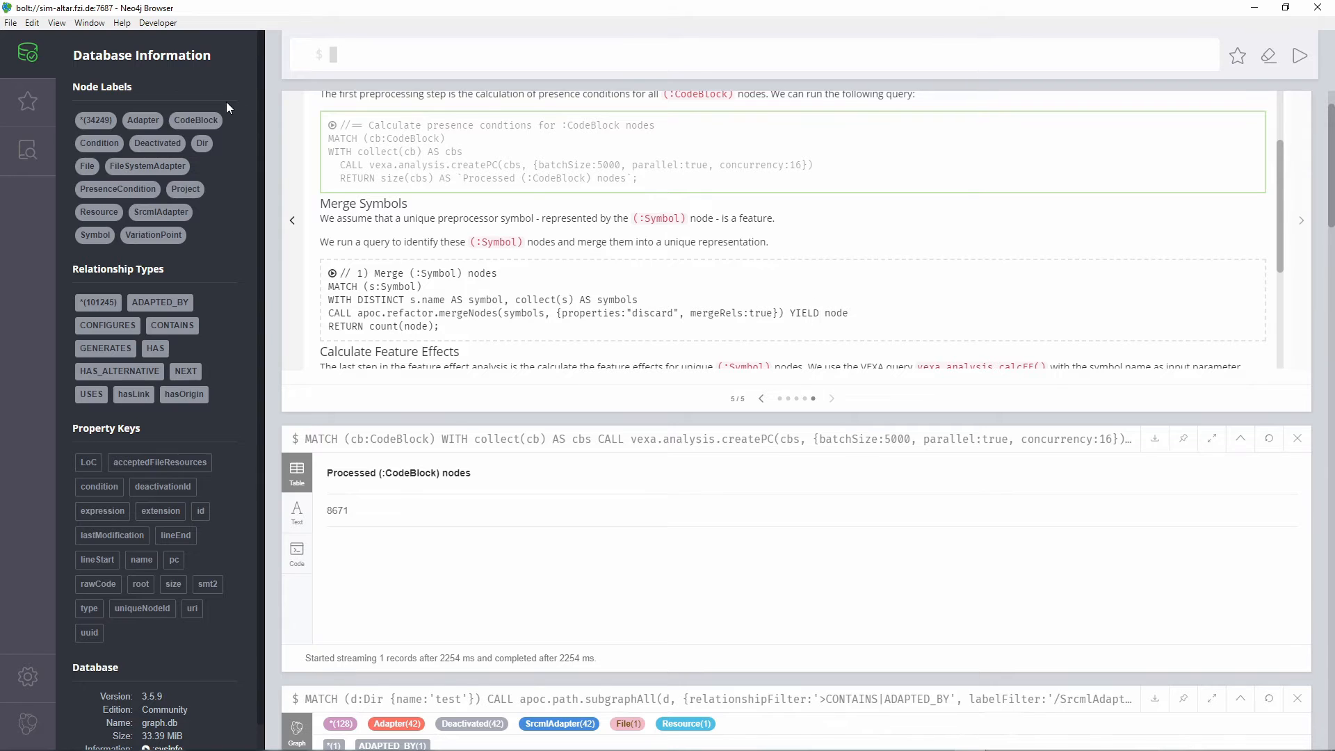
click(196, 120)
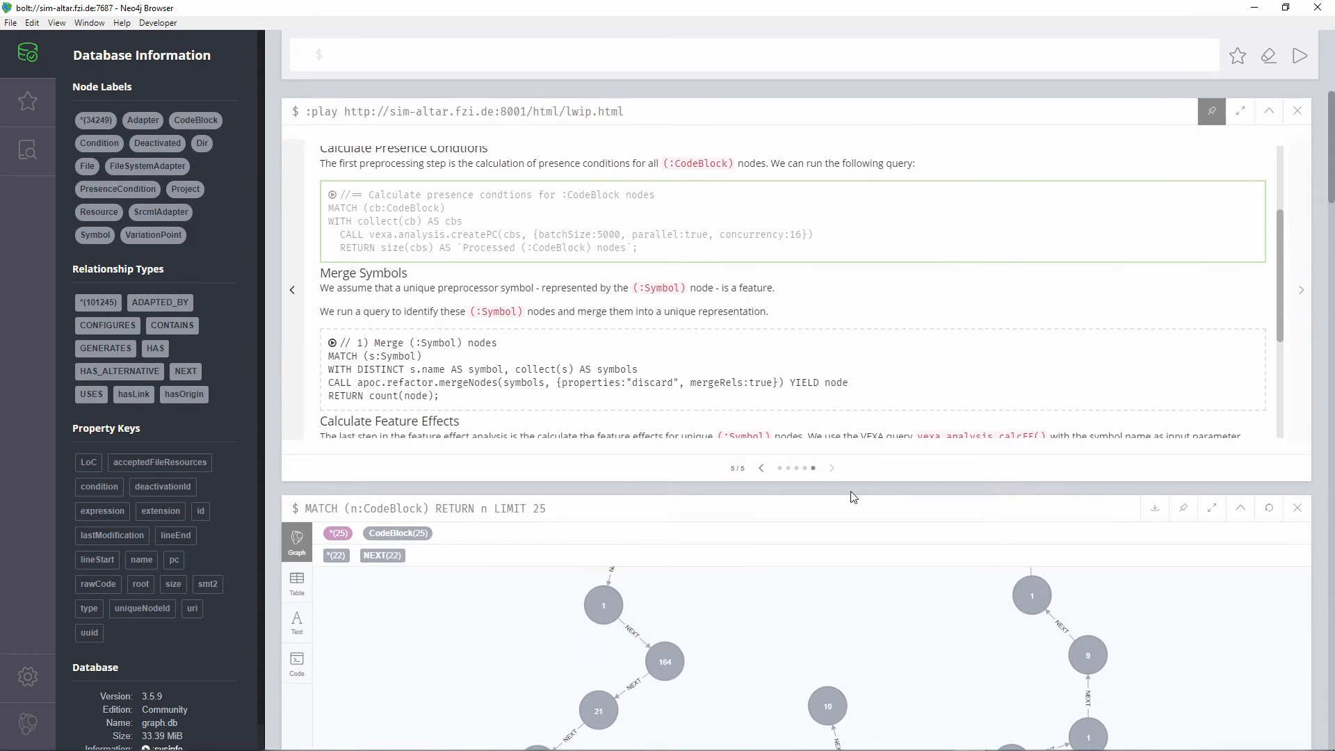
scroll(854, 496, down, 5)
drag(828, 360, 684, 361)
click(684, 360)
click(678, 397)
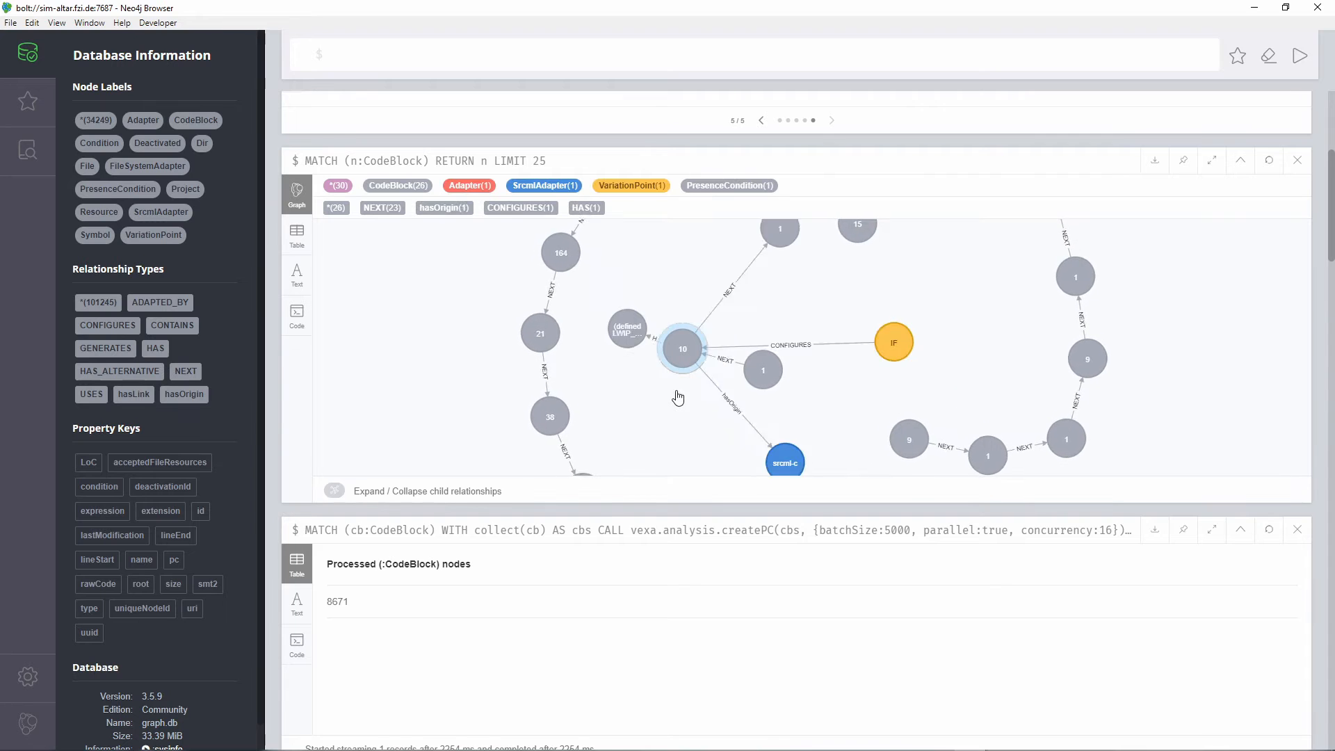
Spread out the expanded CodeBlock's neighbours, and select its PresenceCondition node to inspect the pc property.
drag(762, 392, 897, 327)
drag(682, 348, 646, 349)
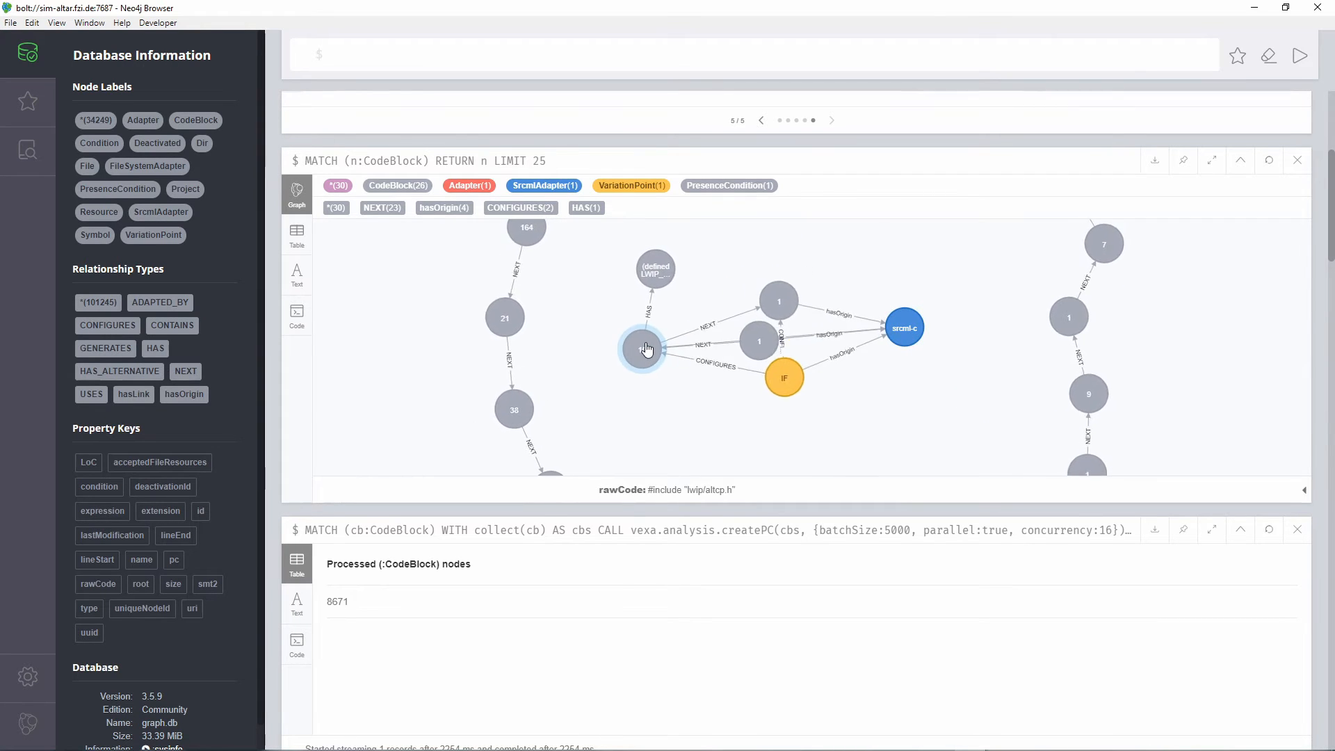
click(660, 280)
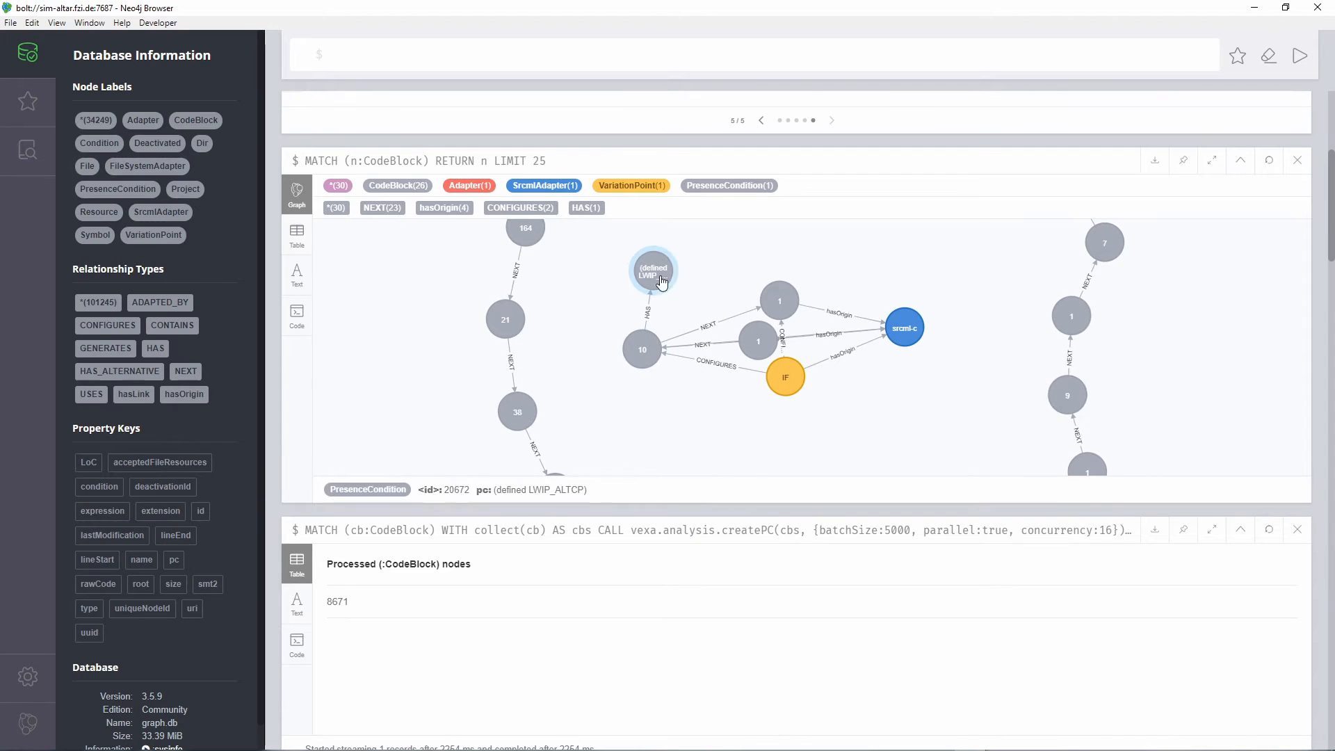
drag(661, 281, 562, 305)
click(565, 312)
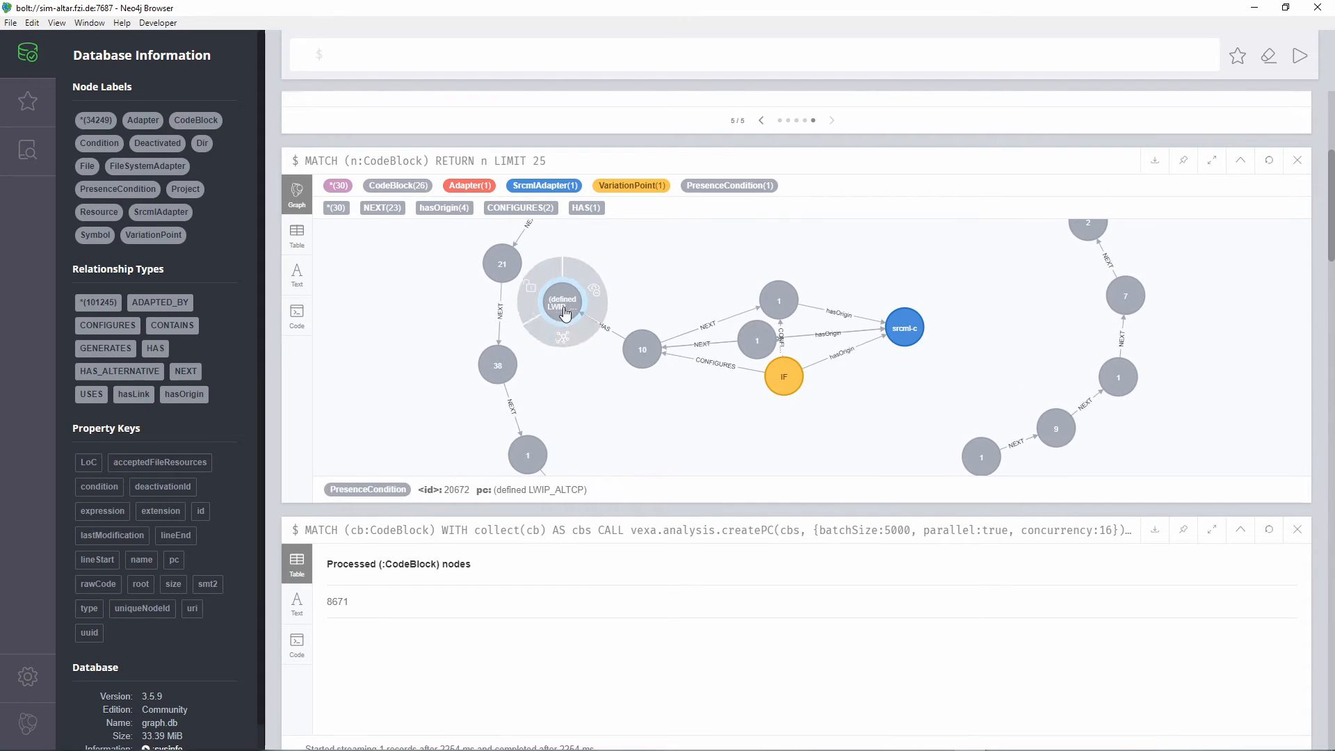
double_click(556, 489)
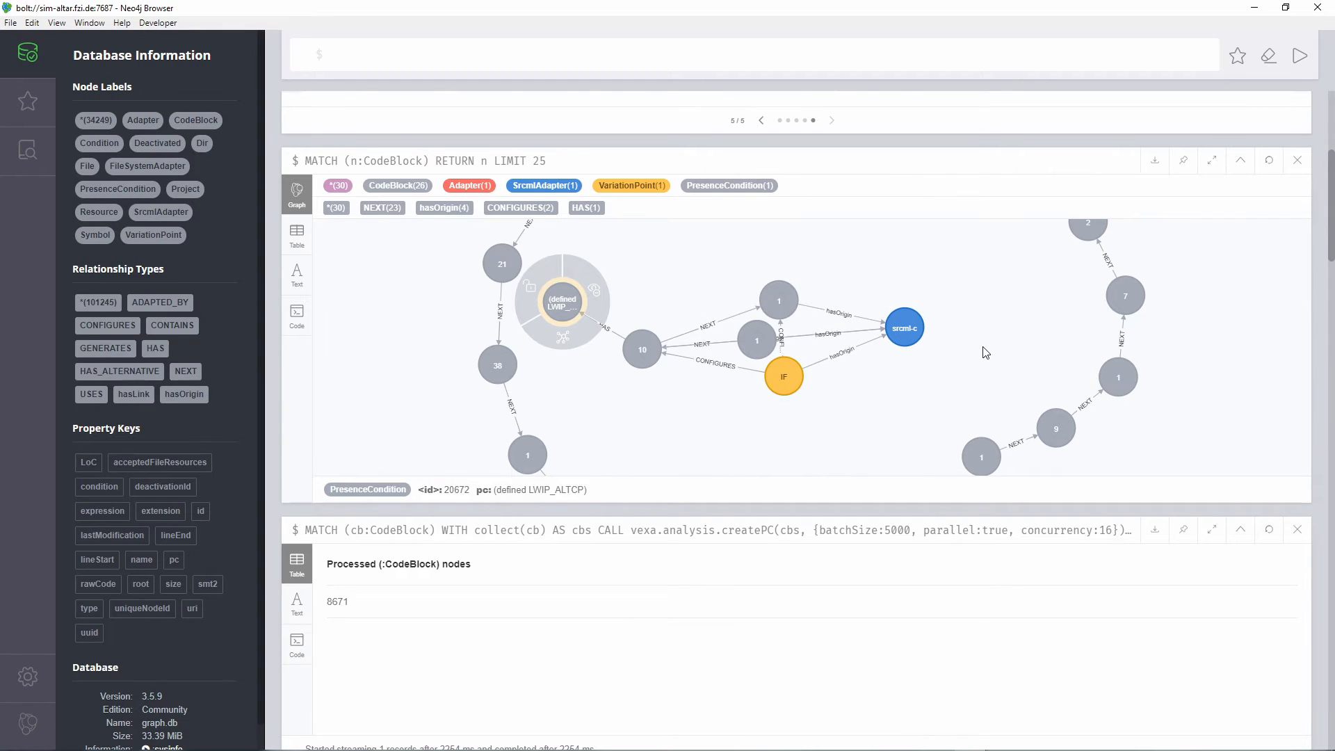
Review the guide's Merge Symbols section and move the CodeBlock node captioned 10 away from its PresenceCondition node.
scroll(986, 352, up, 7)
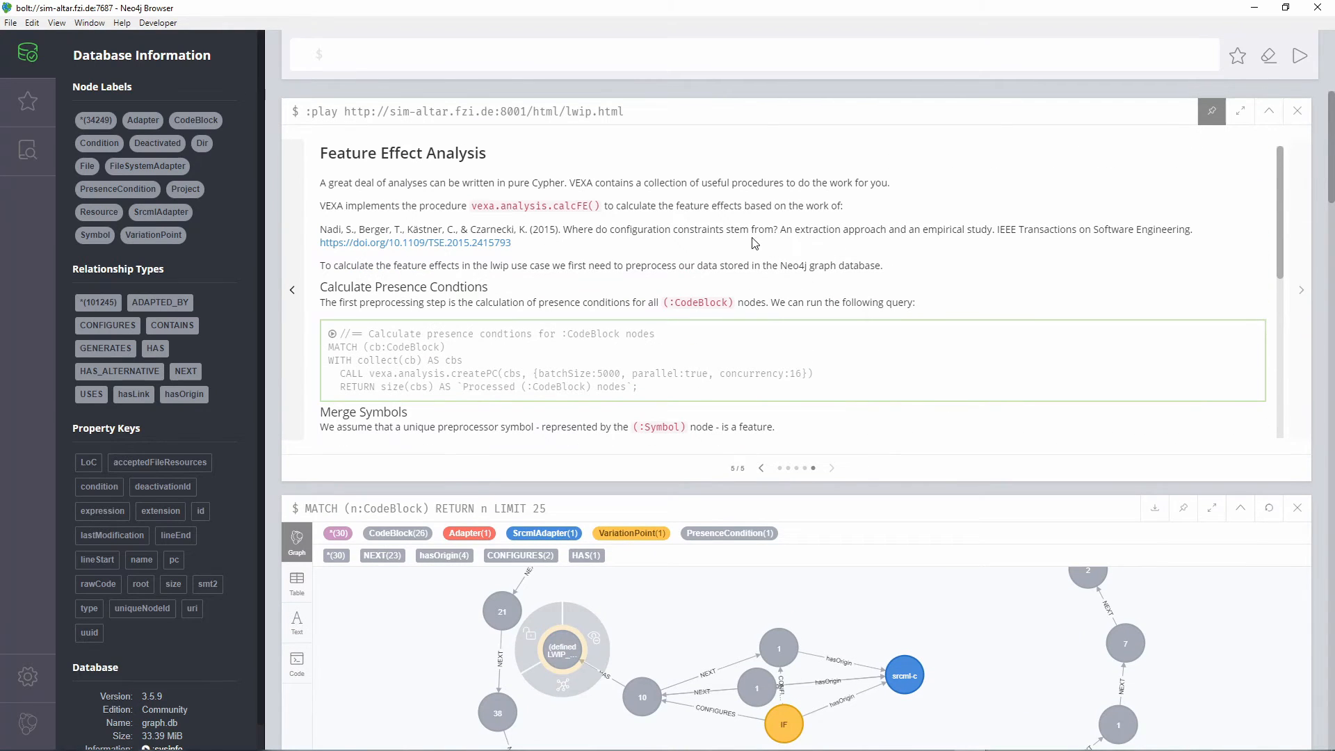
scroll(755, 243, down, 2)
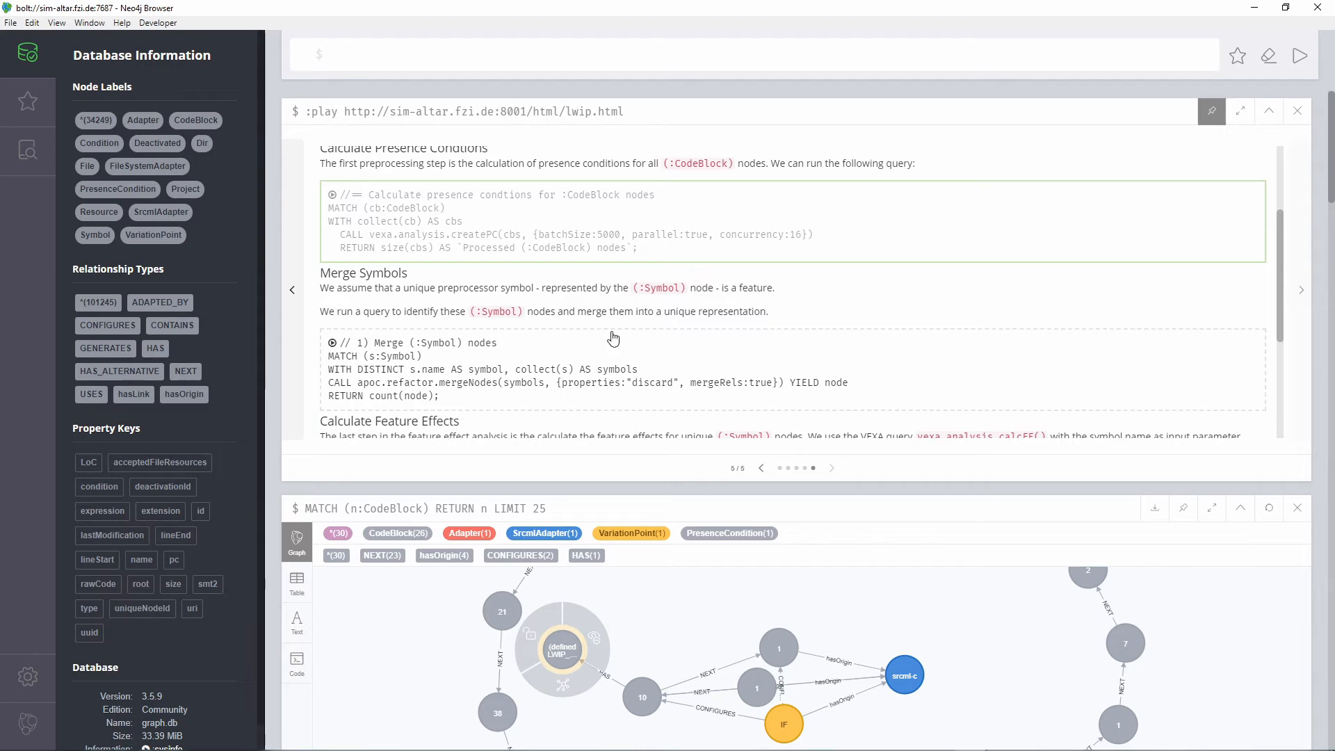
scroll(584, 273, down, 1)
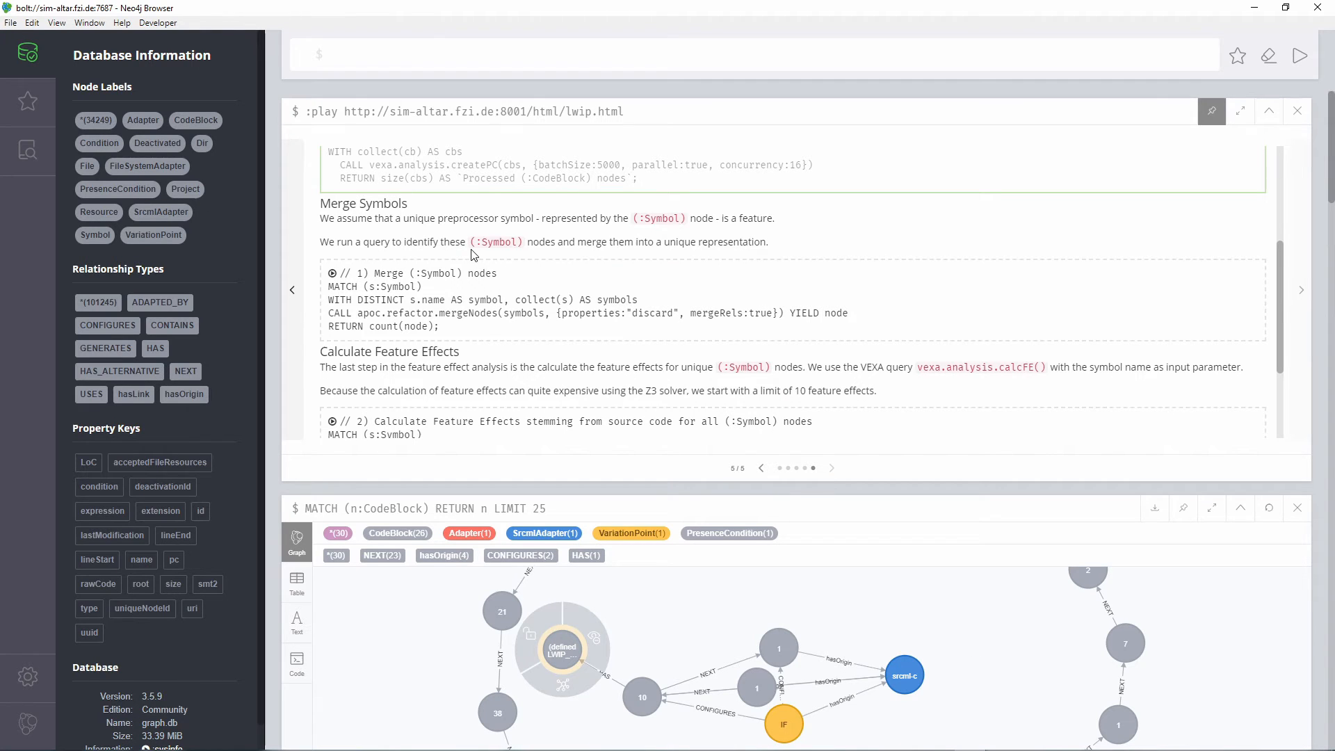
scroll(1074, 661, down, 2)
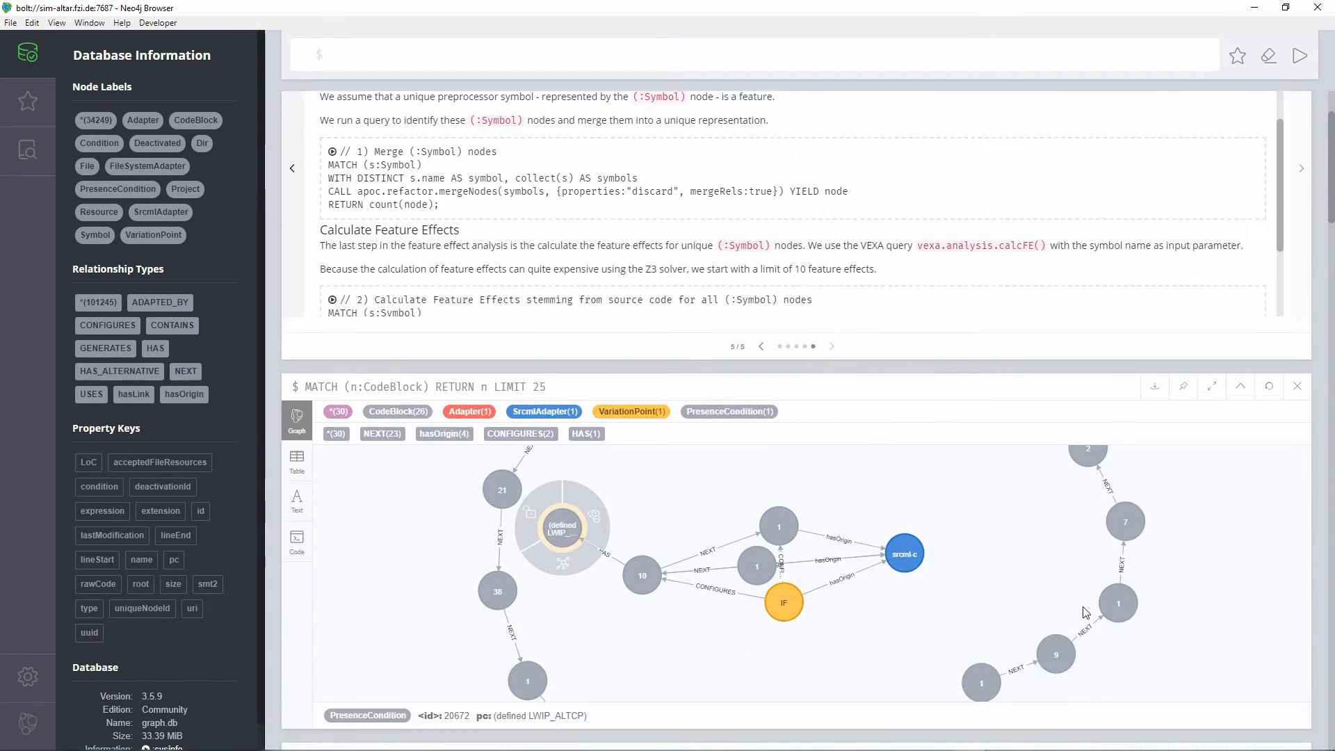
mouse_move(642, 567)
drag(642, 568, 686, 572)
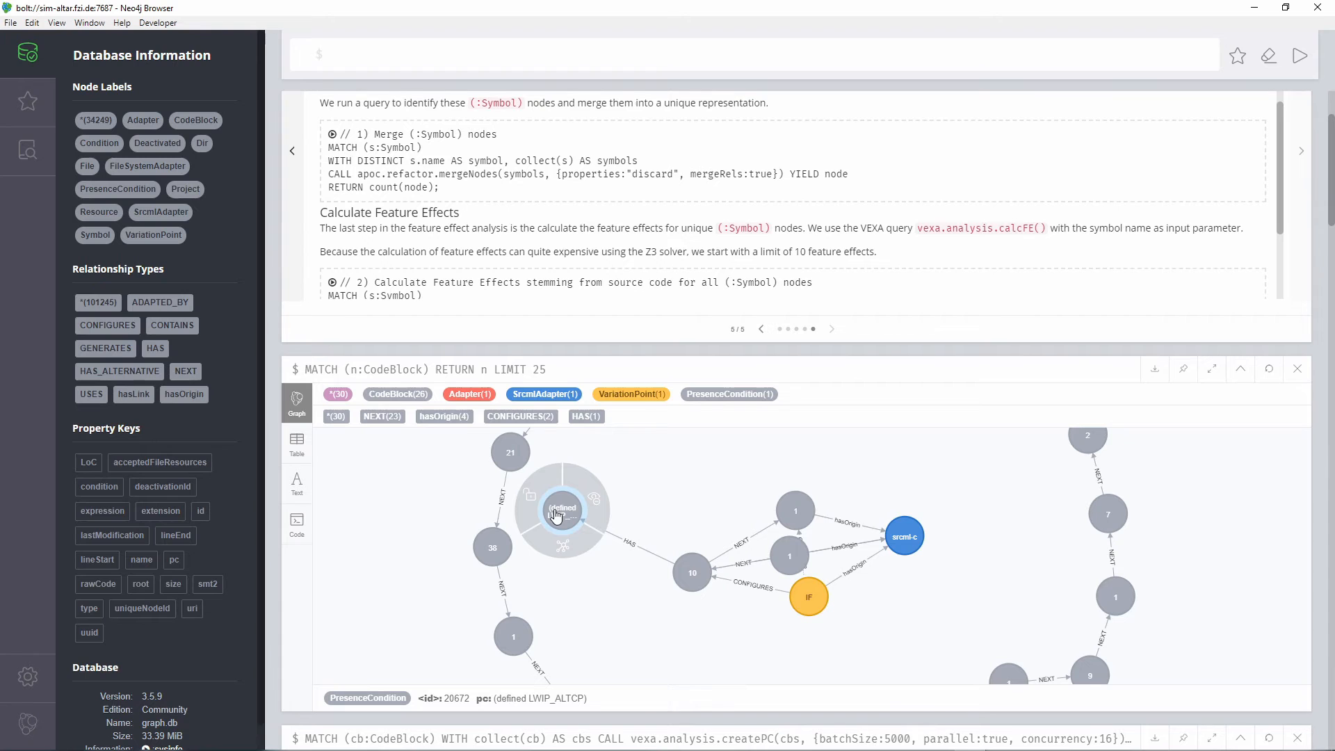
Expand the relationships of the PresenceCondition node and move its connected LWIP_A... Symbol node up and away from it.
click(563, 546)
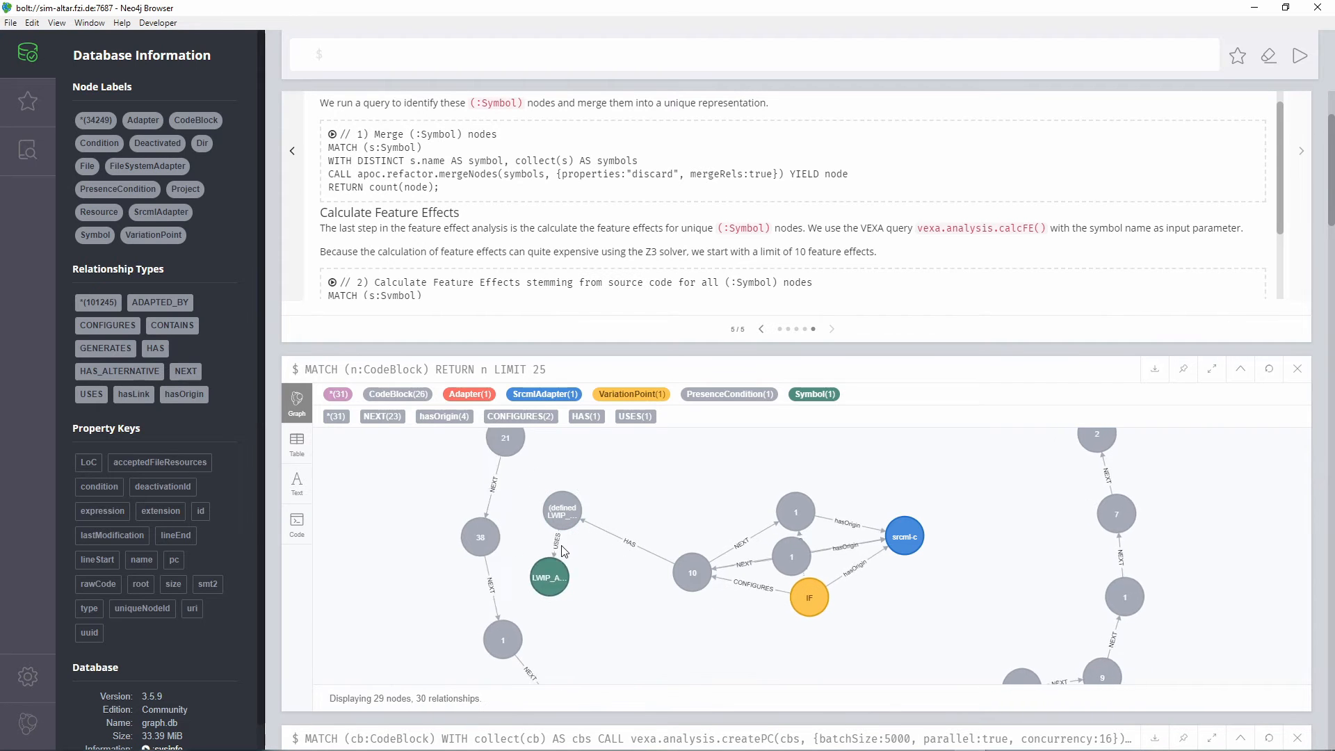
drag(550, 574, 713, 459)
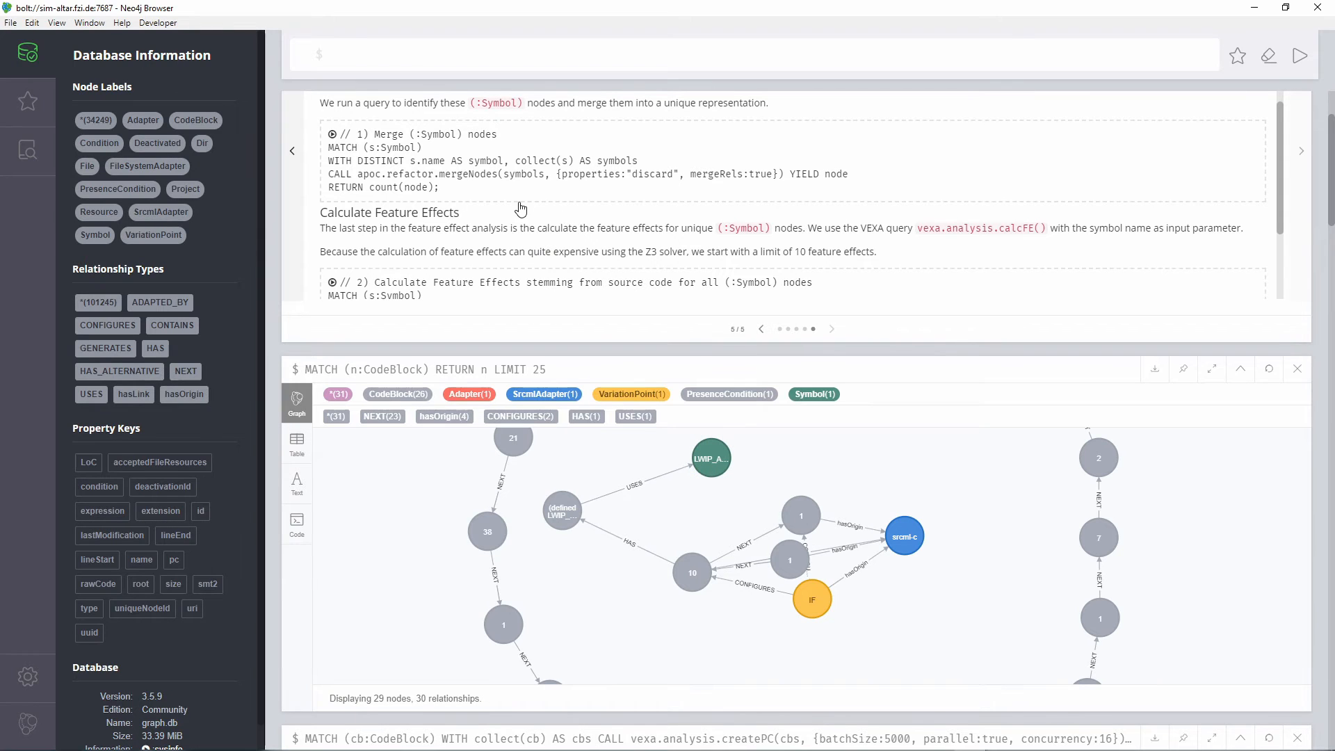
Load and run the guide's query that merges the Symbol nodes by distinct name, and highlight the returned node count.
scroll(520, 208, up, 1)
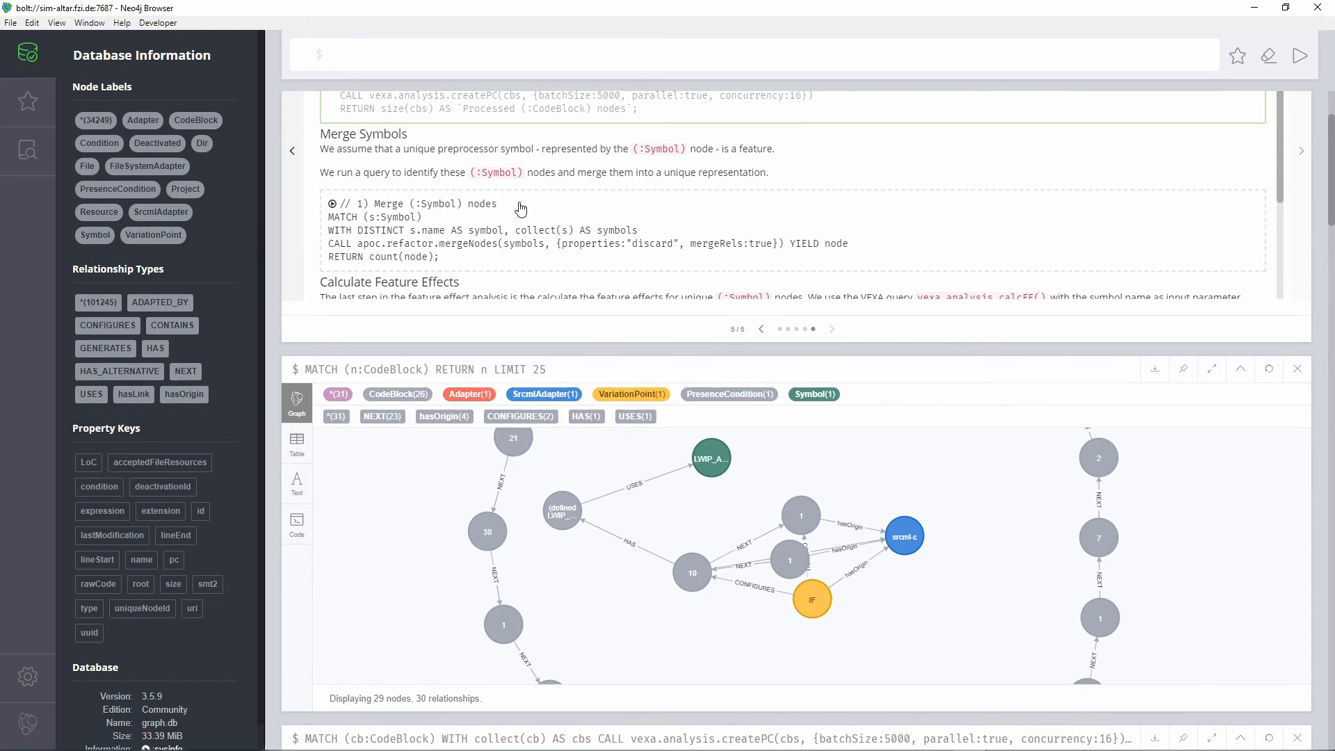
click(595, 228)
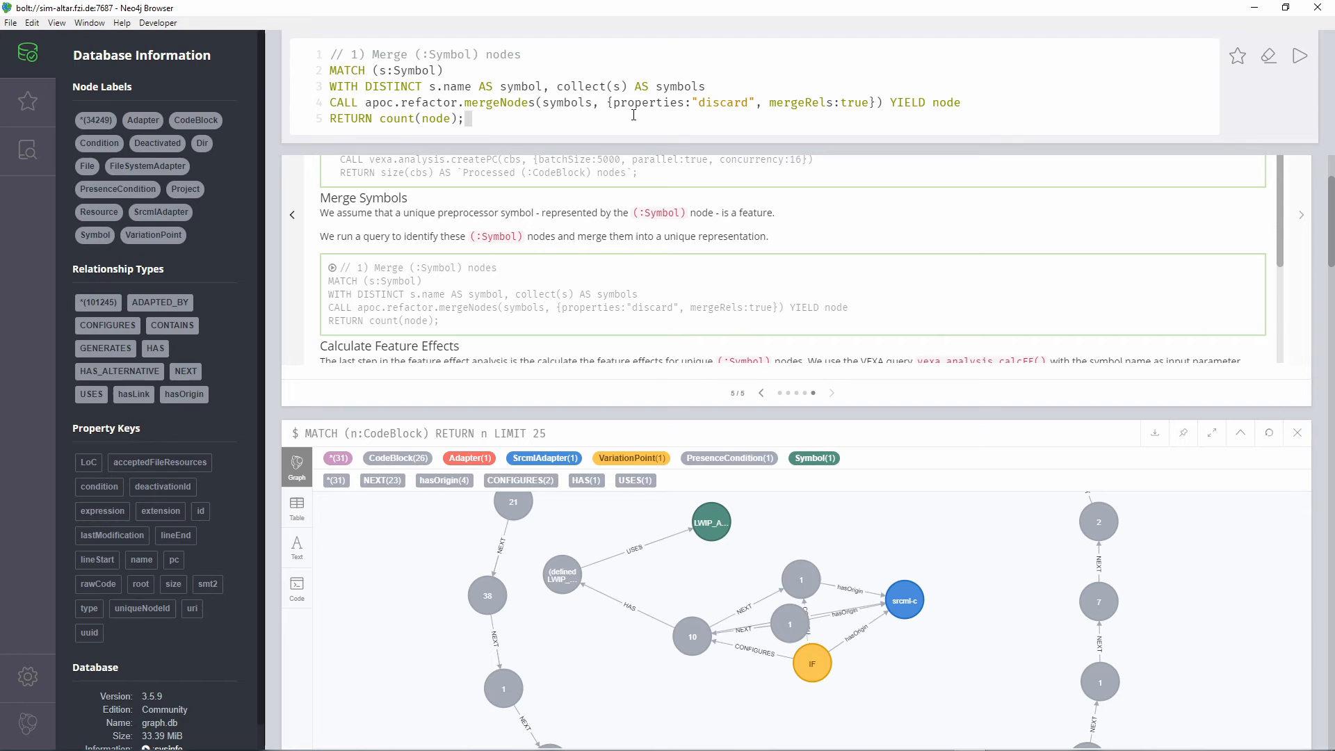
click(1297, 60)
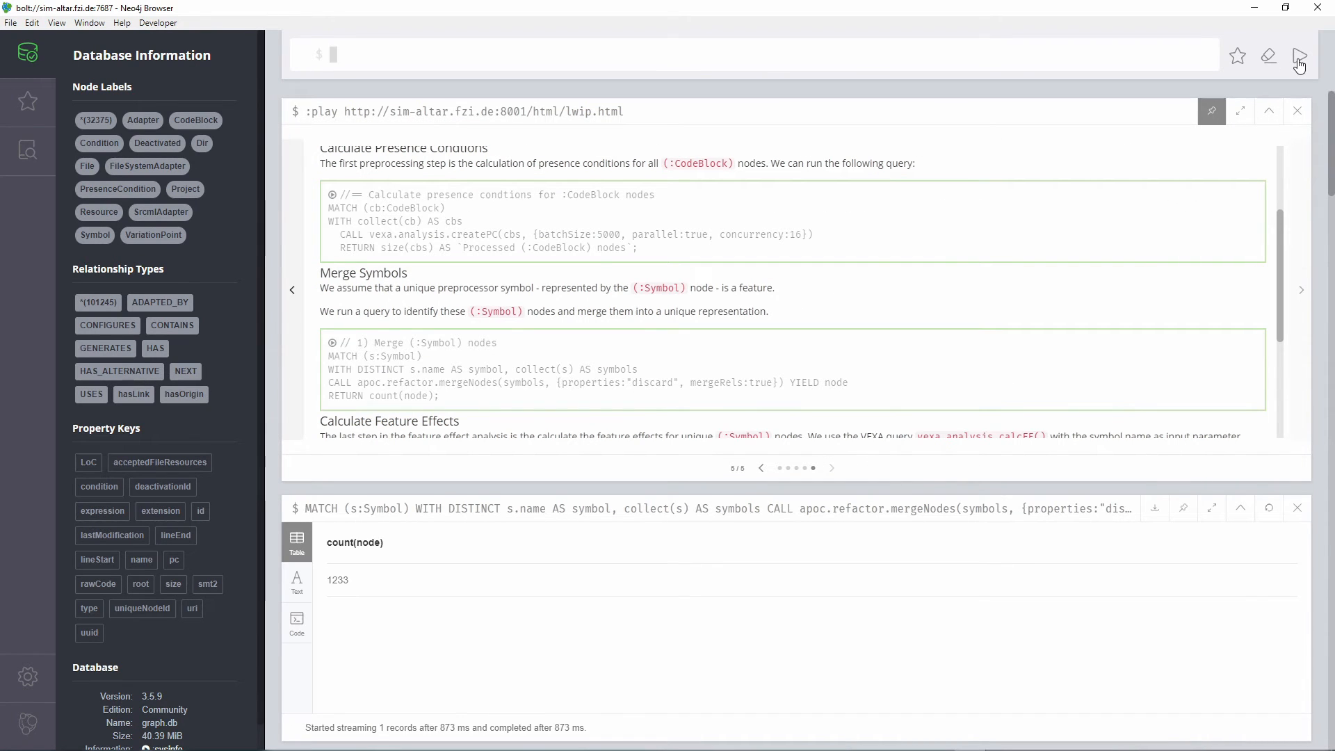
double_click(338, 583)
Load and run the guide's query that calculates feature effects for all Symbol nodes with a limit of 10.
scroll(719, 243, down, 2)
scroll(720, 242, down, 1)
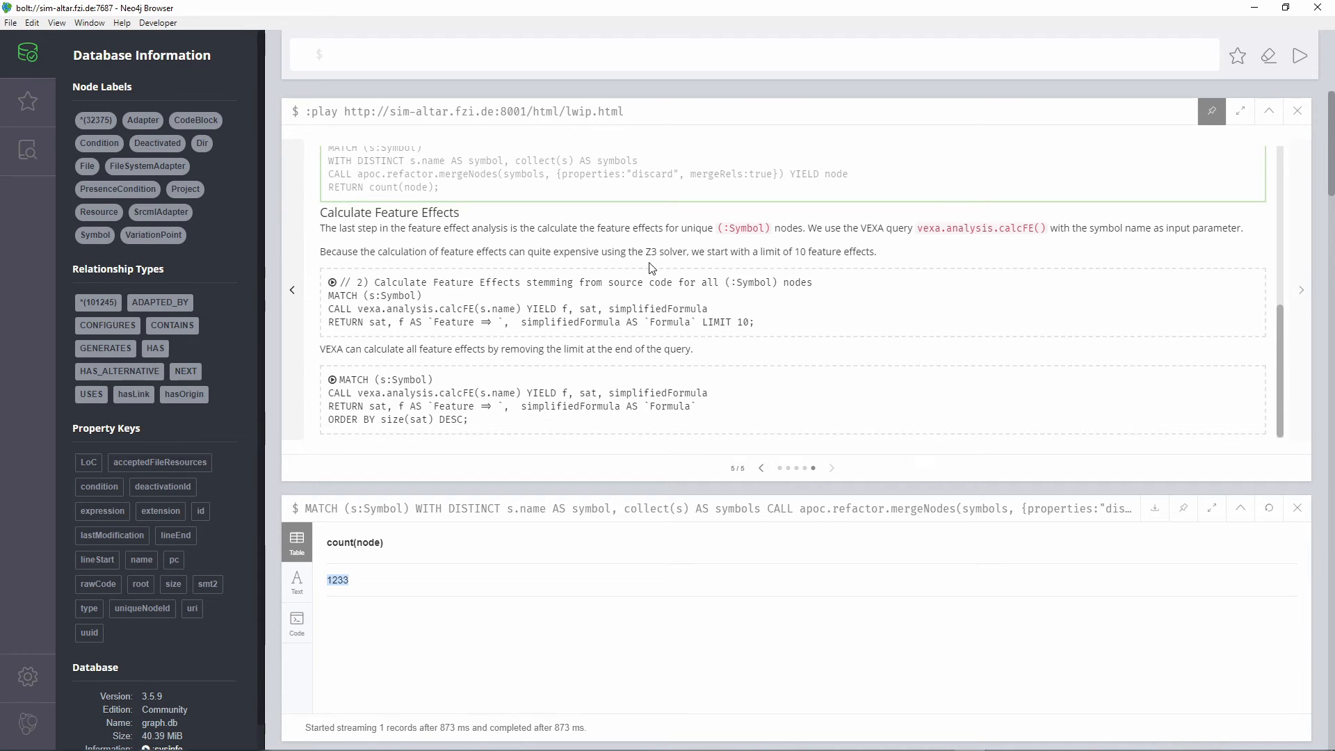
click(704, 310)
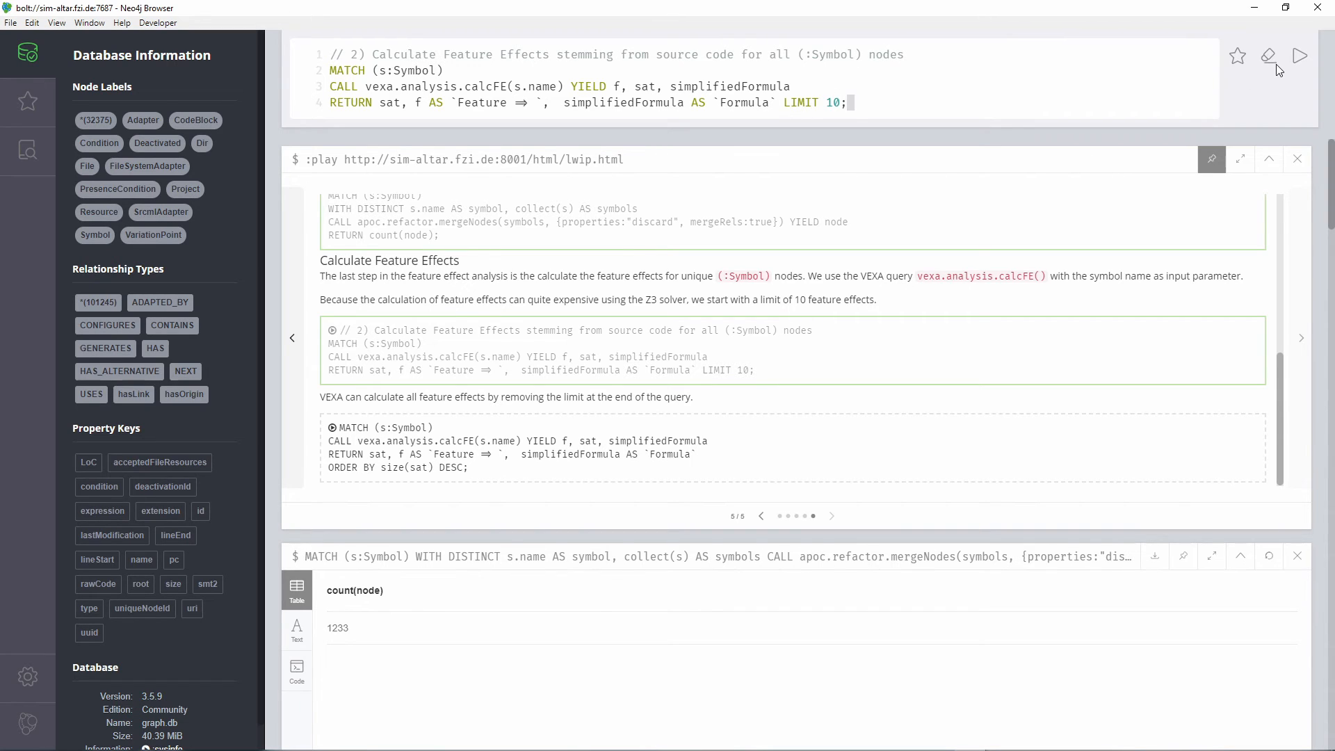
click(1299, 58)
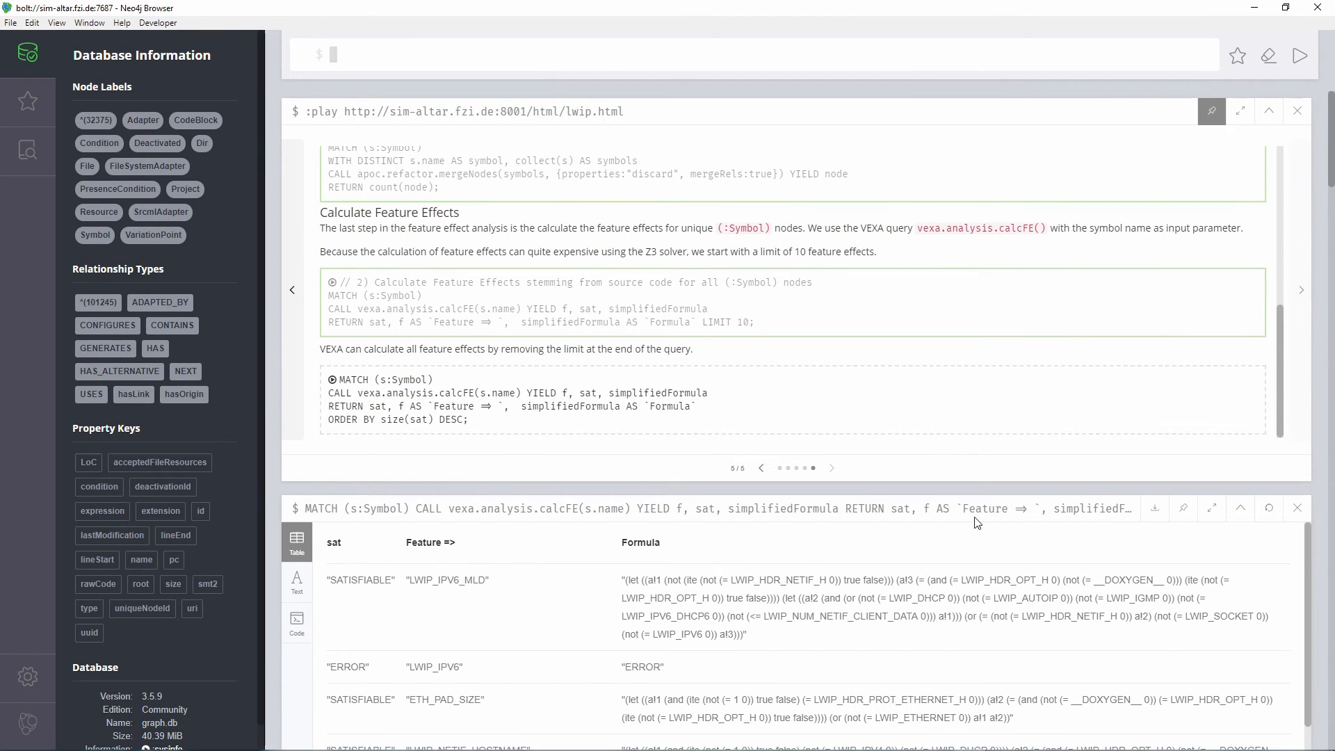
Look over the limited feature effect results and display their result table in full screen.
scroll(1046, 494, down, 1)
scroll(1051, 479, down, 1)
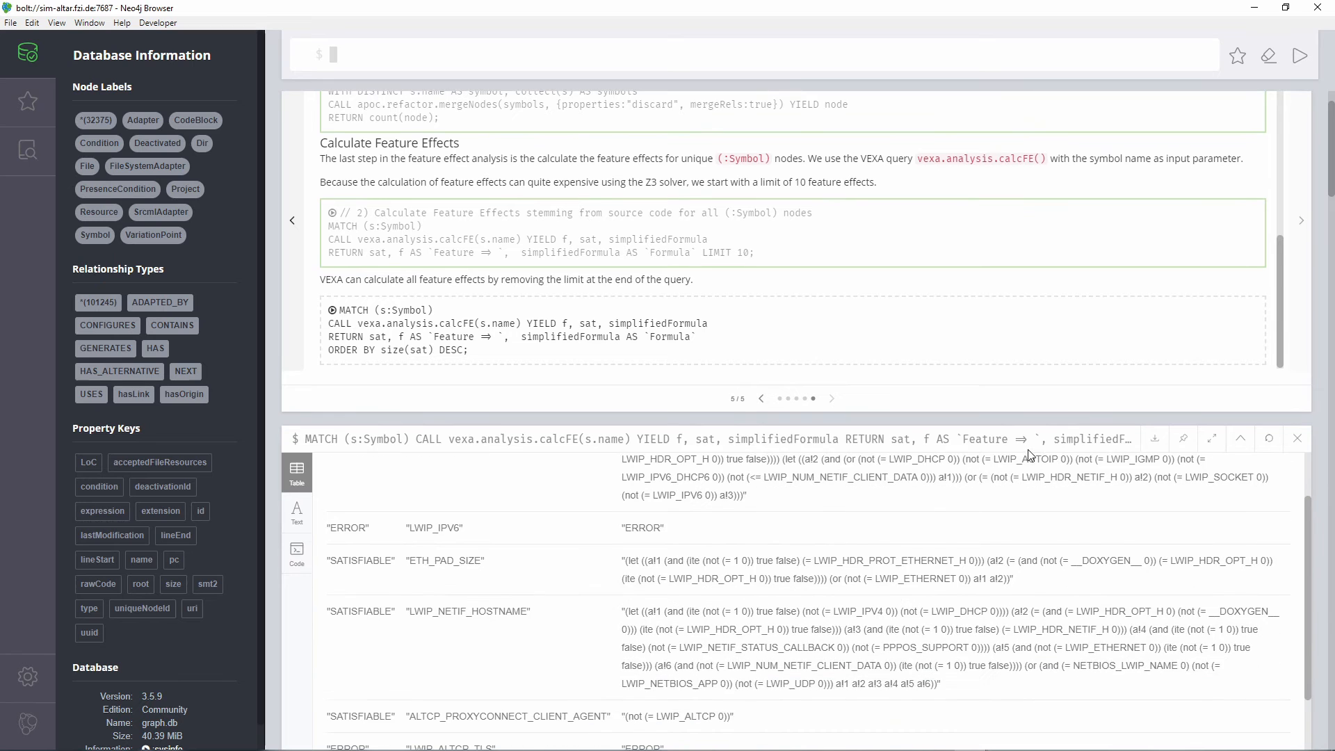
scroll(1022, 528, up, 1)
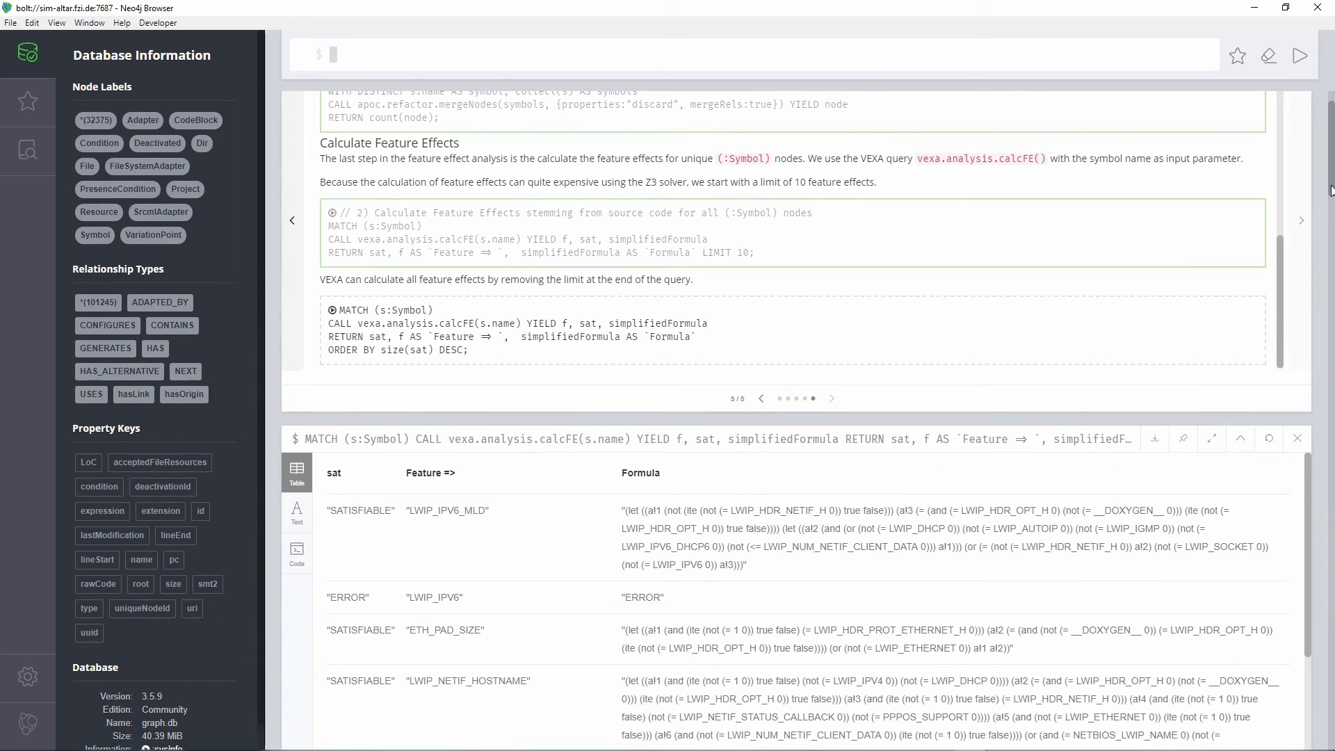
scroll(1308, 248, down, 5)
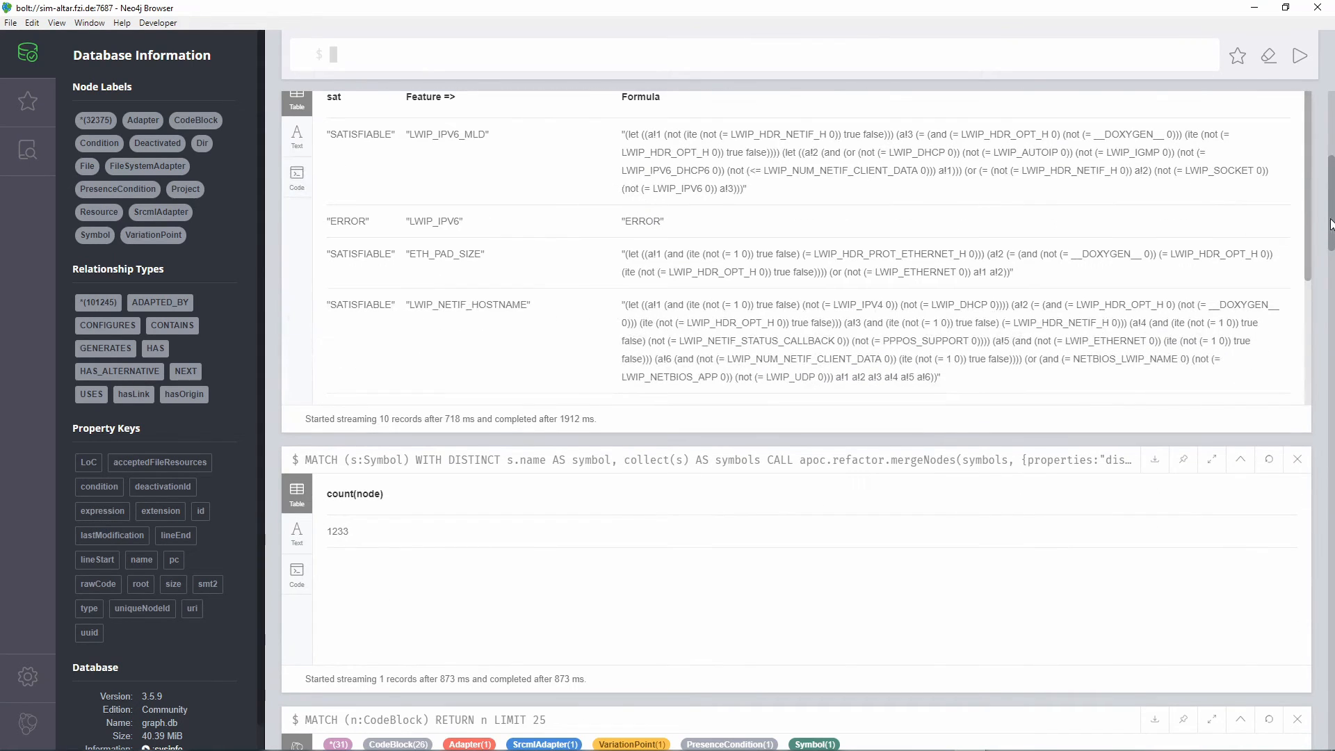
scroll(1307, 239, up, 1)
click(1212, 153)
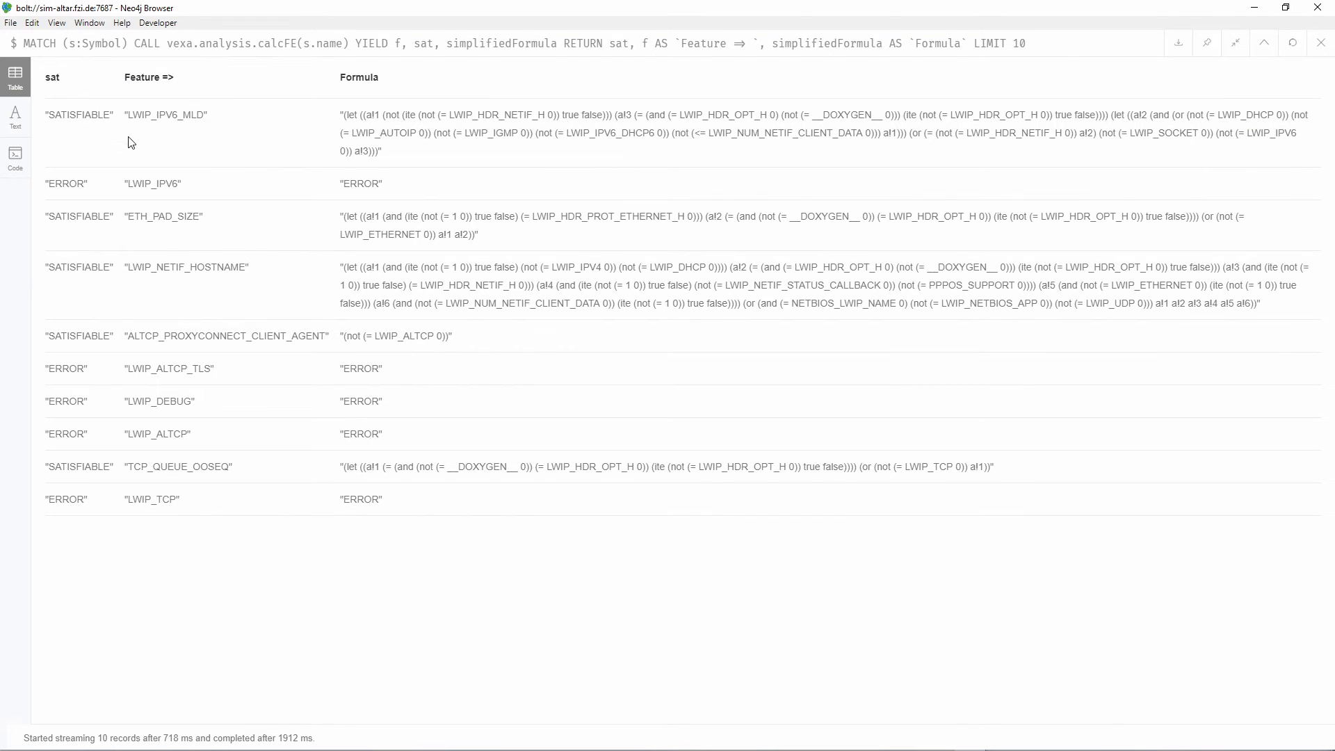
Highlight the LWIP_IPV6_MLD formula, the ALTCP_PROXYCONNECT_CLIENT_AGENT feature and LWIP_ALTCP in its formula, and leave the full-screen view.
double_click(161, 113)
drag(375, 151, 366, 109)
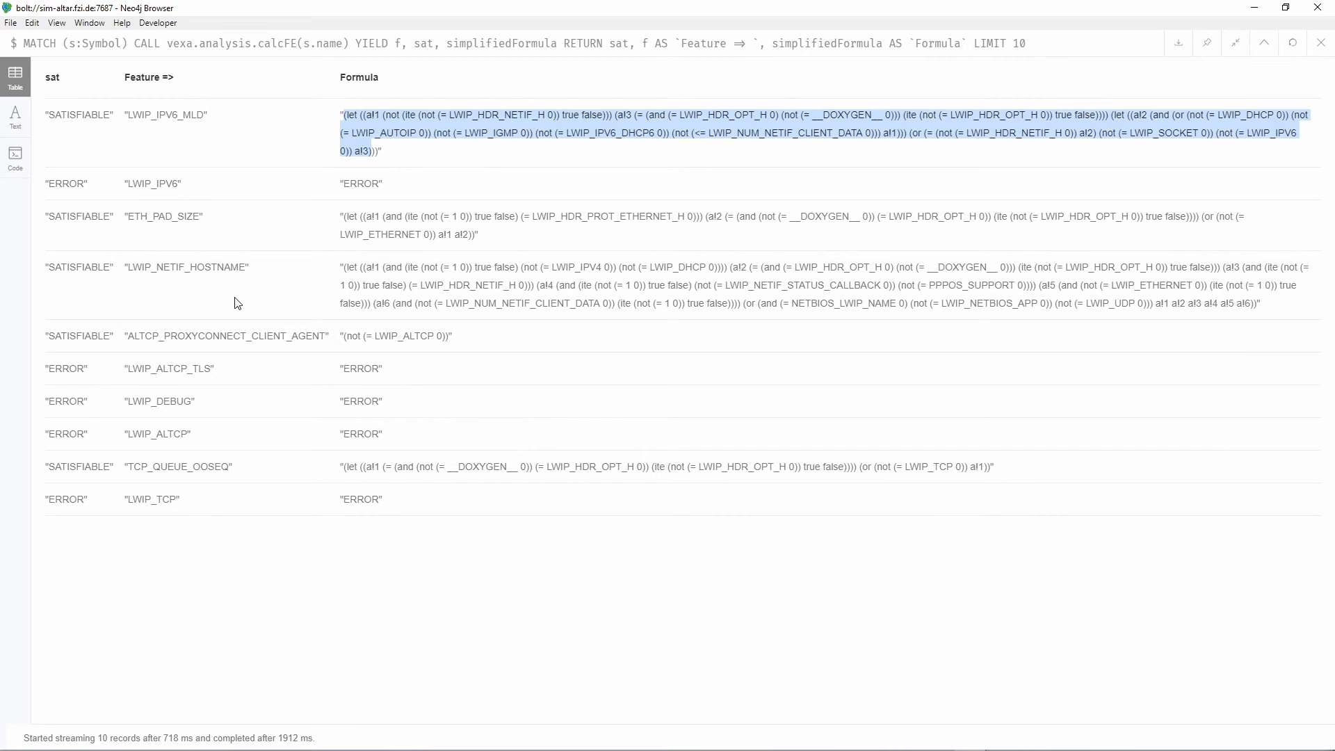
double_click(212, 337)
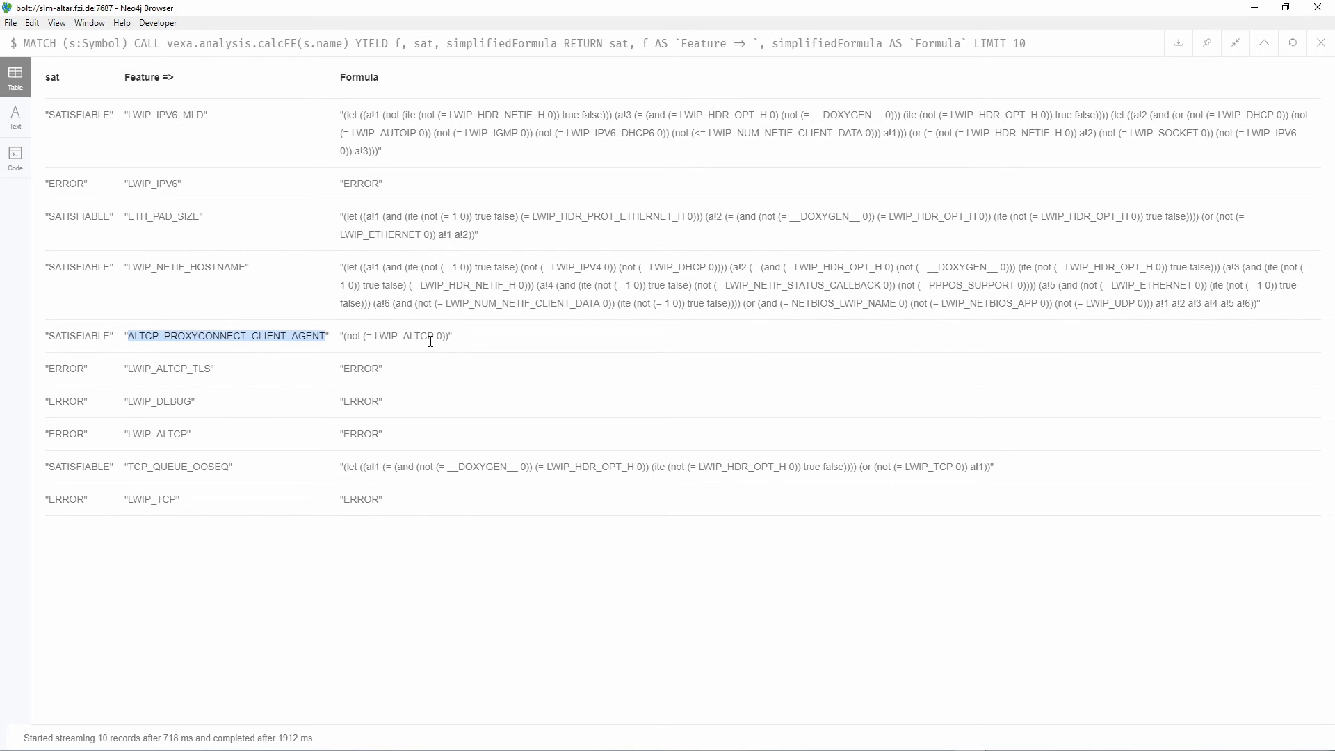
double_click(411, 334)
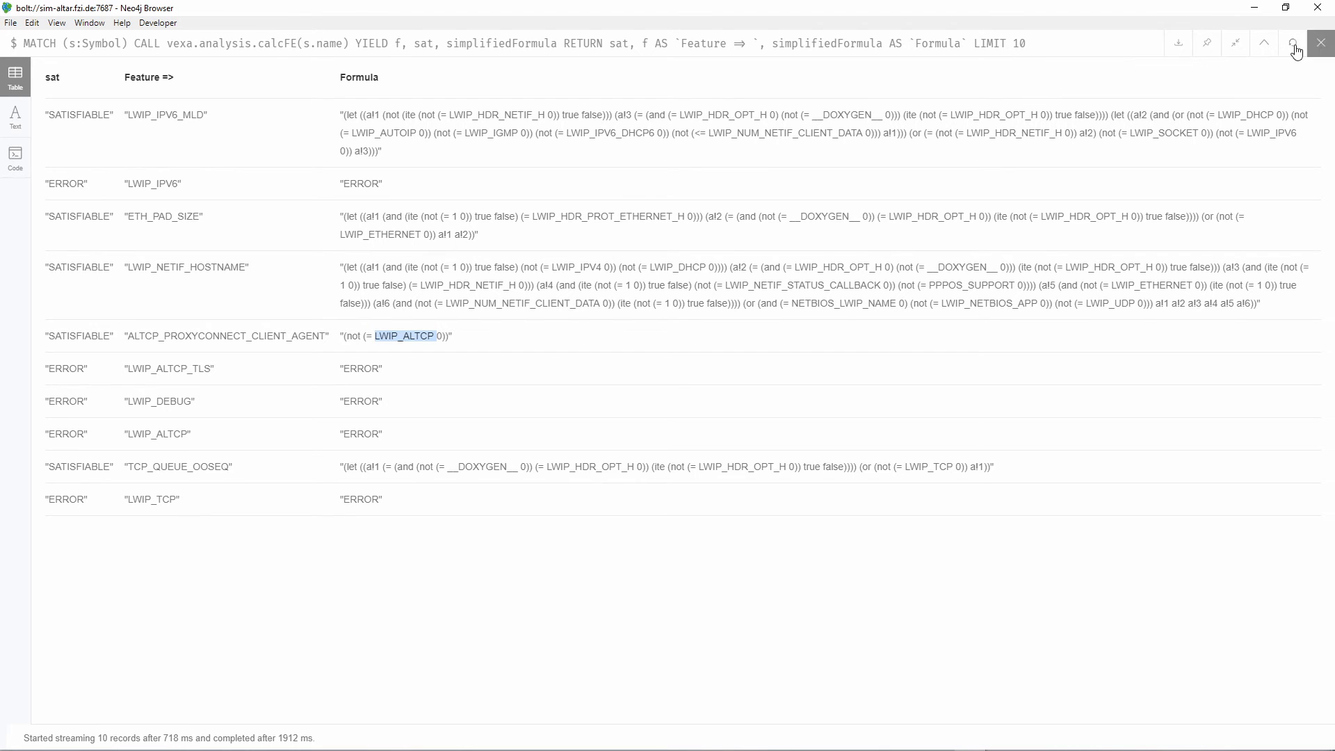
click(1235, 56)
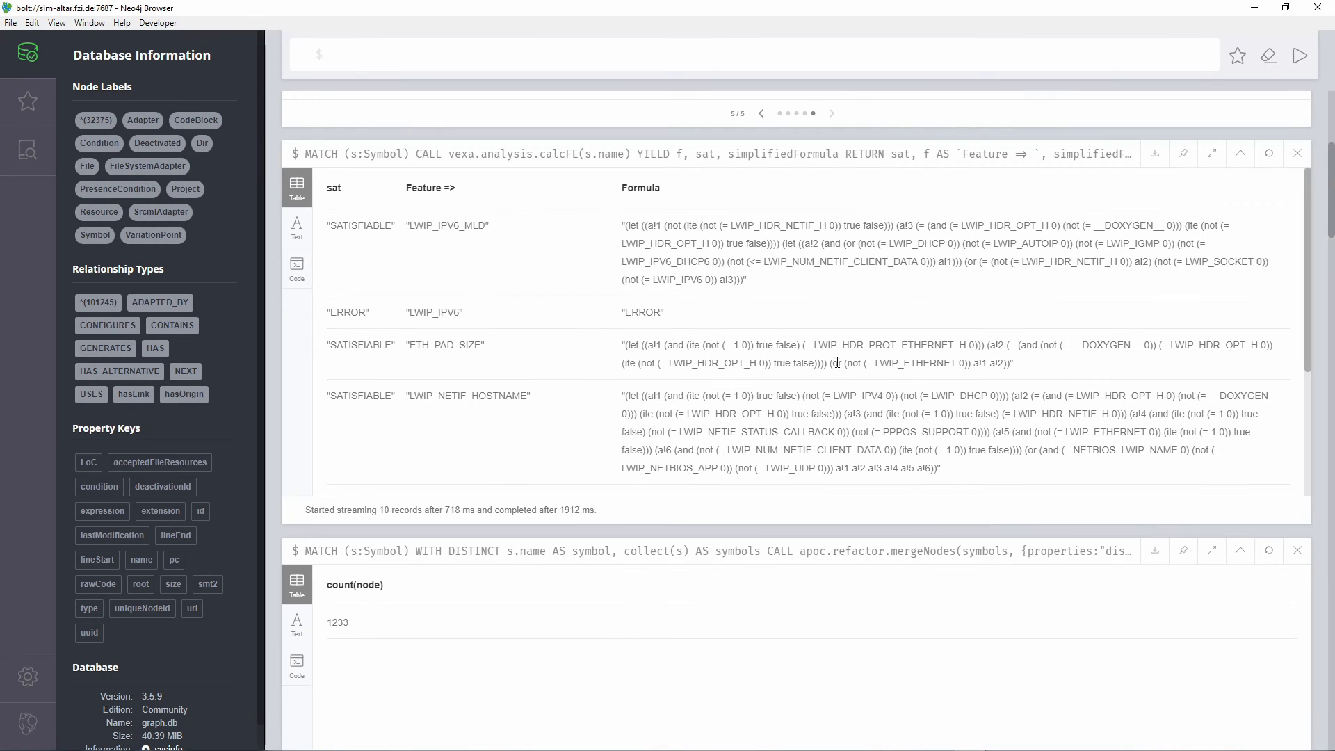
Load and run the guide's feature effect query without a limit, ordered by size(sat) descending.
scroll(930, 400, up, 1)
scroll(930, 400, up, 4)
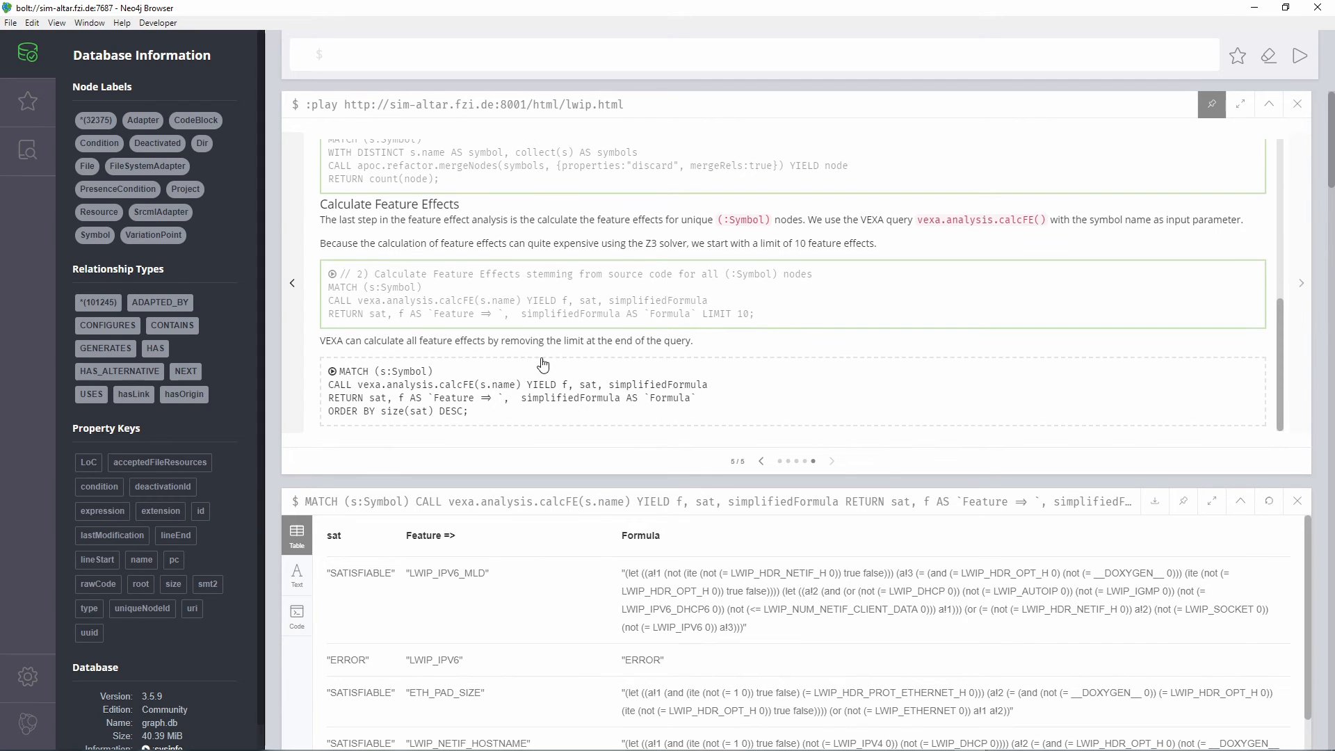
click(591, 390)
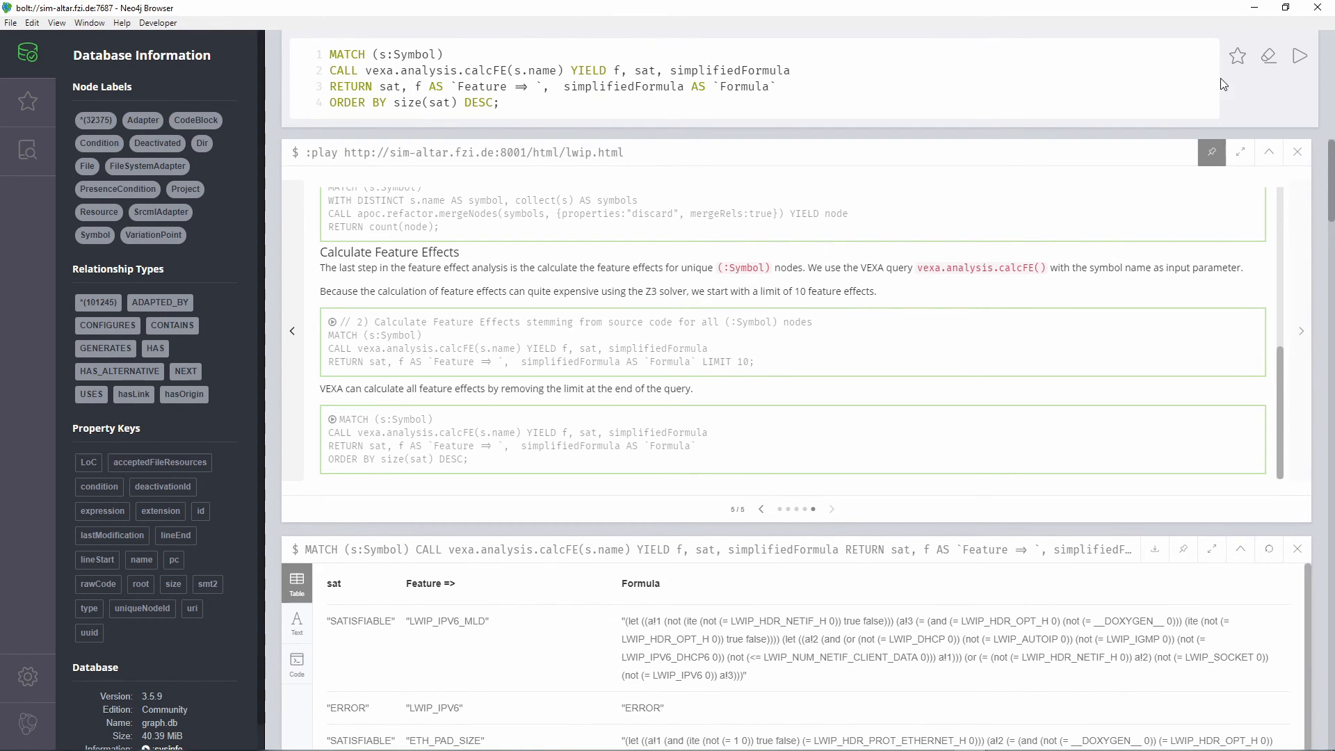
click(1298, 61)
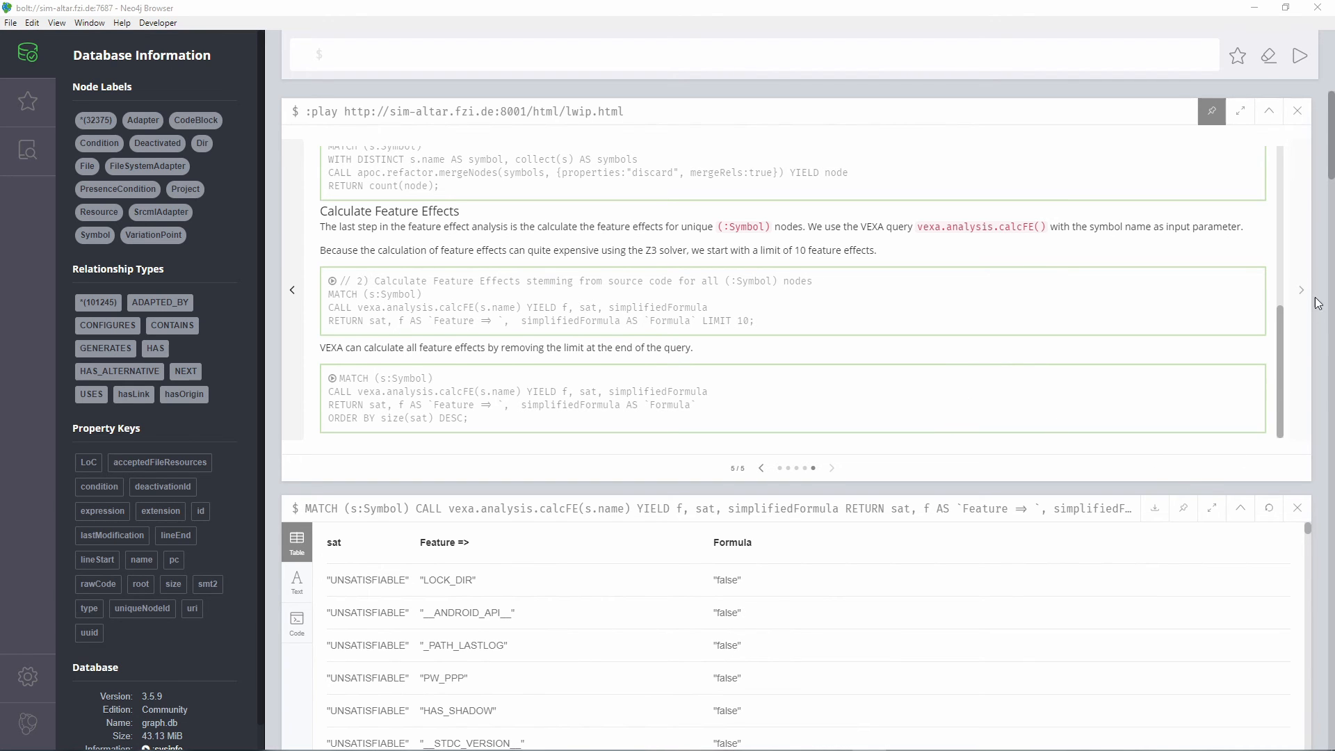
Display the unlimited feature effect results in full screen and skim far down the table and back to its first rows.
scroll(1320, 314, down, 1)
scroll(1293, 340, down, 2)
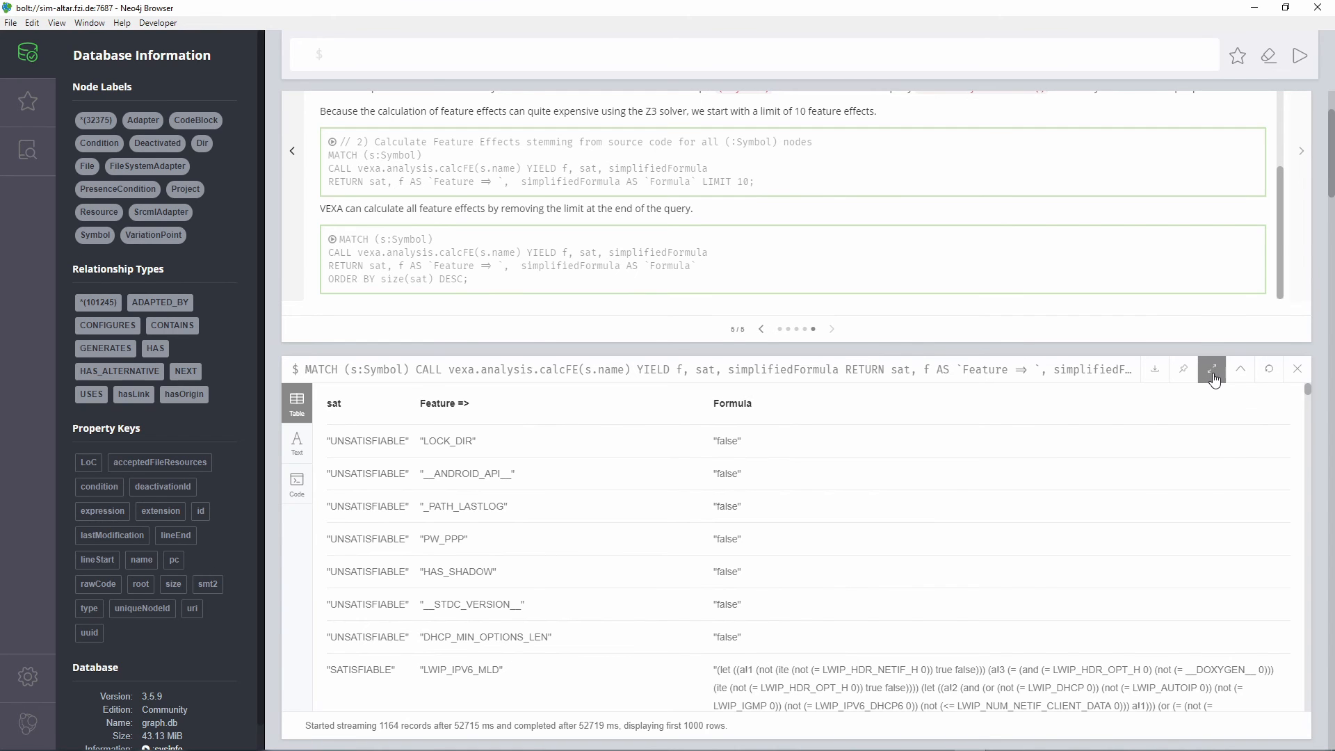
click(1212, 370)
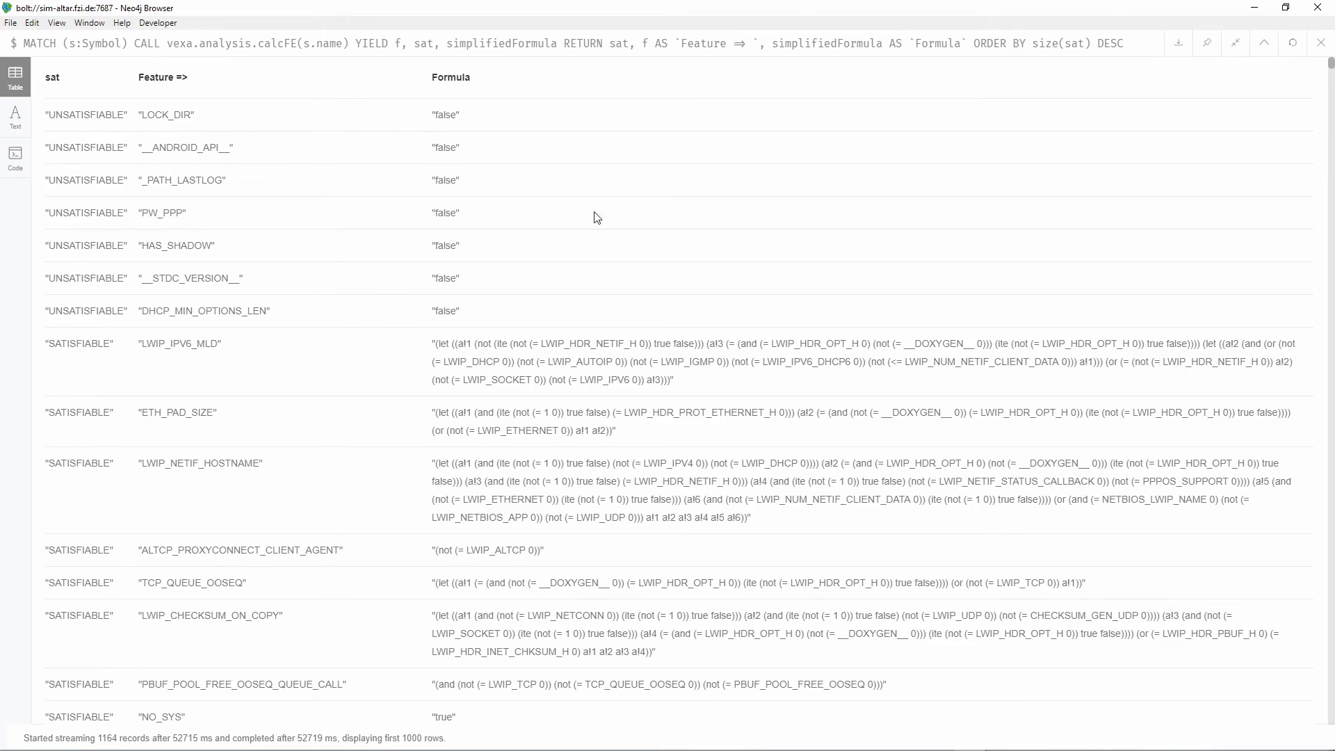
scroll(577, 292, down, 20)
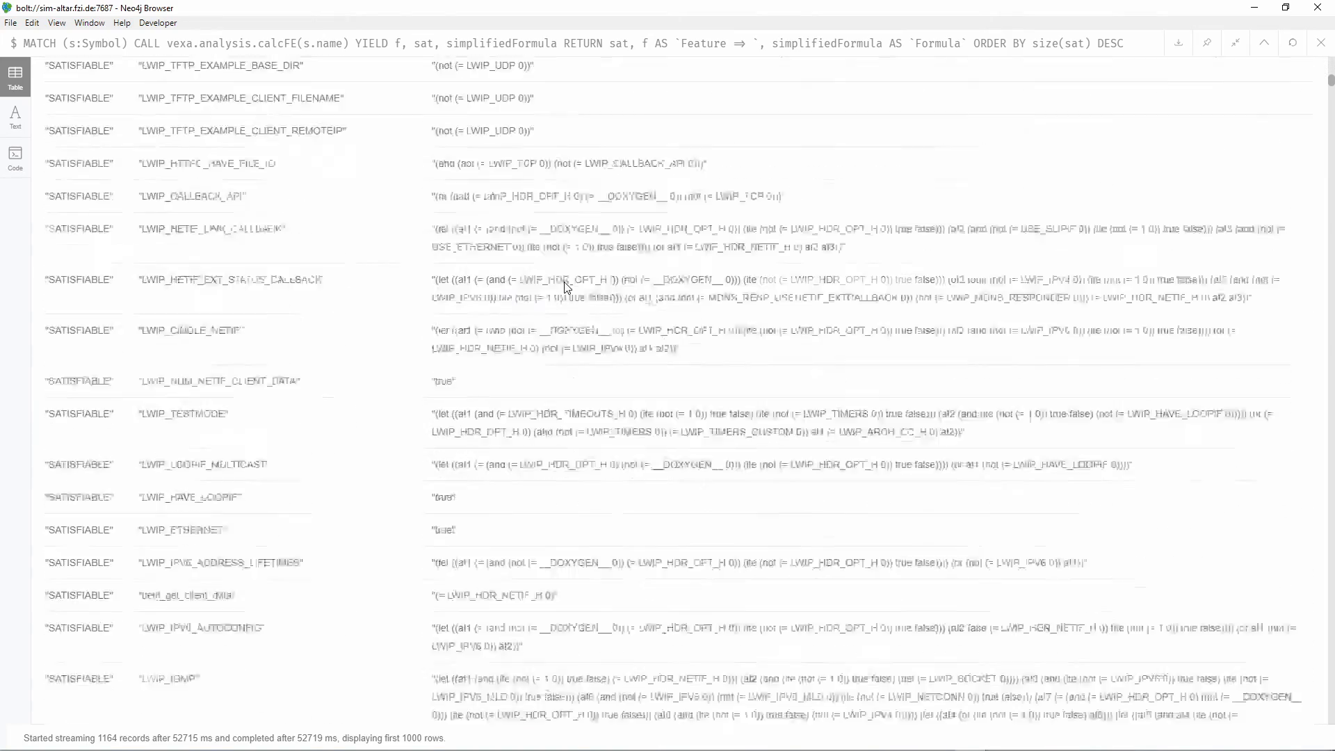
scroll(559, 285, down, 20)
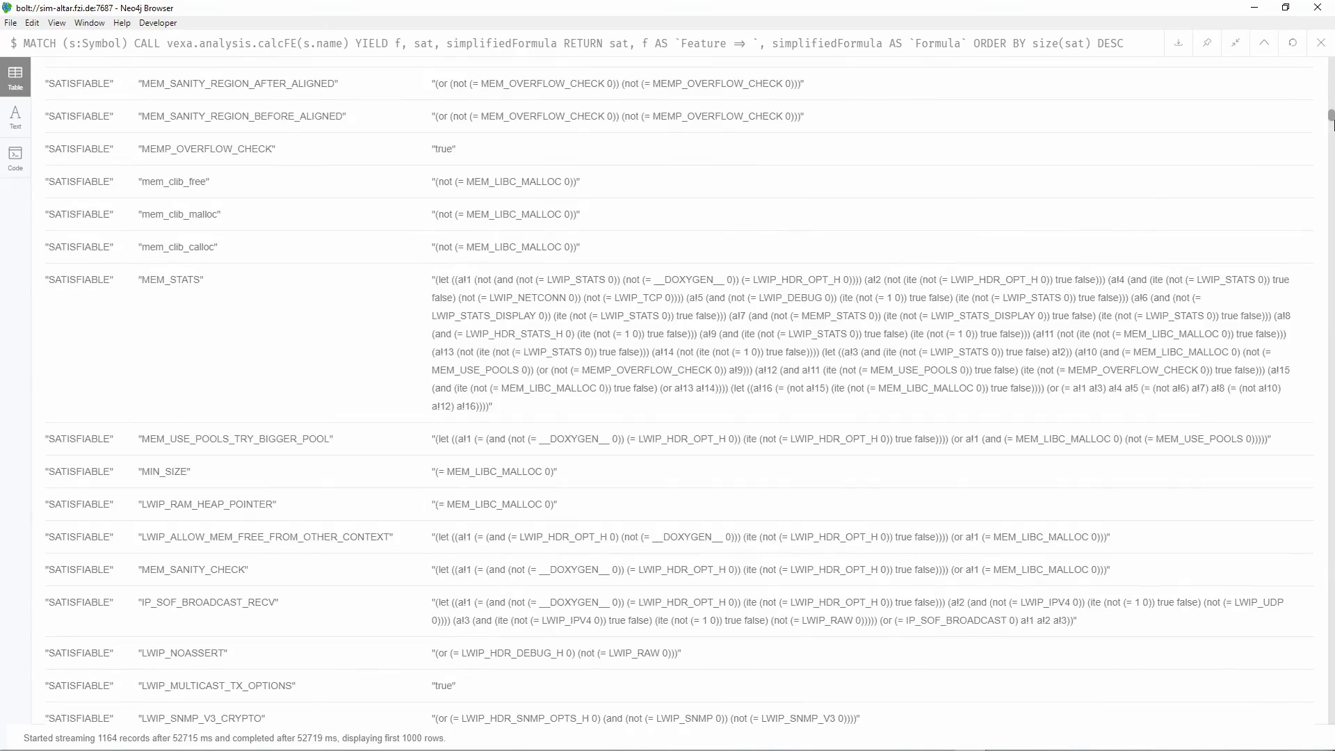
drag(1331, 123, 1332, 194)
scroll(1321, 530, up, 20)
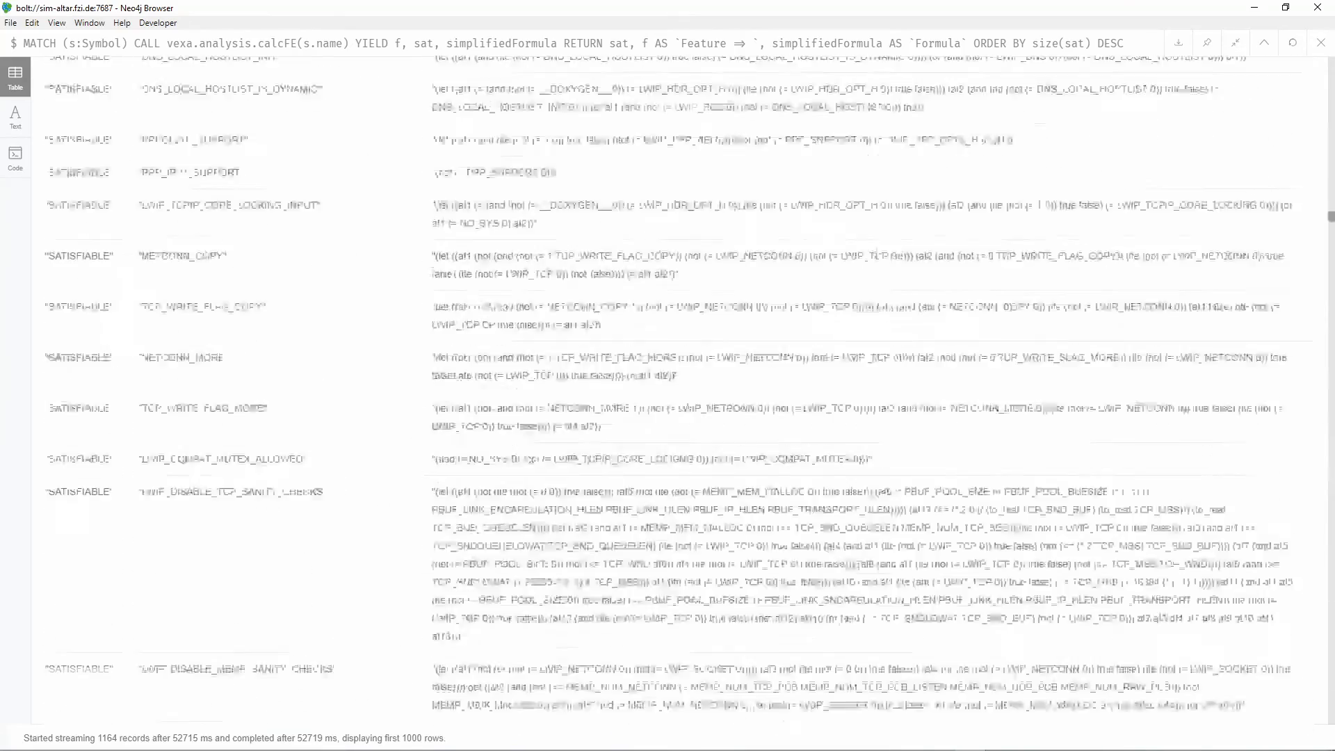
drag(1331, 63, 817, 35)
scroll(650, 244, up, 8)
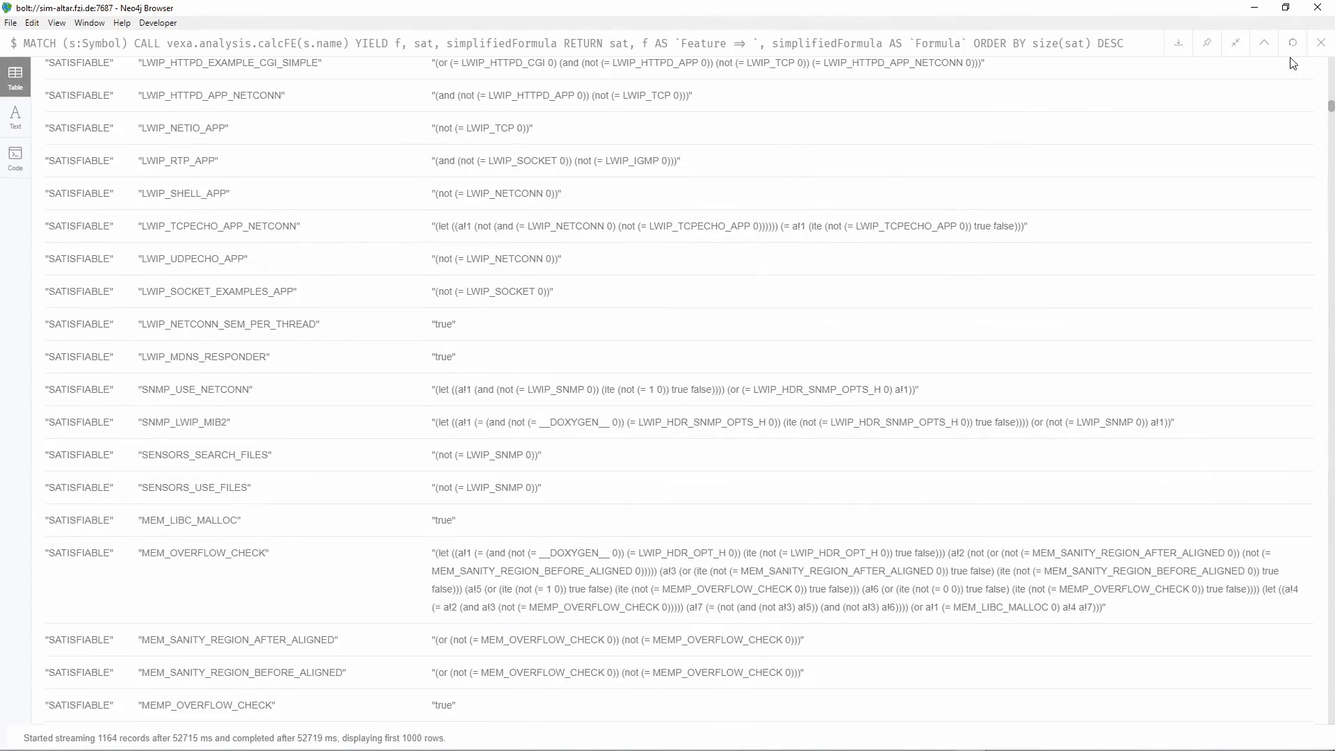
drag(1331, 111, 1317, 43)
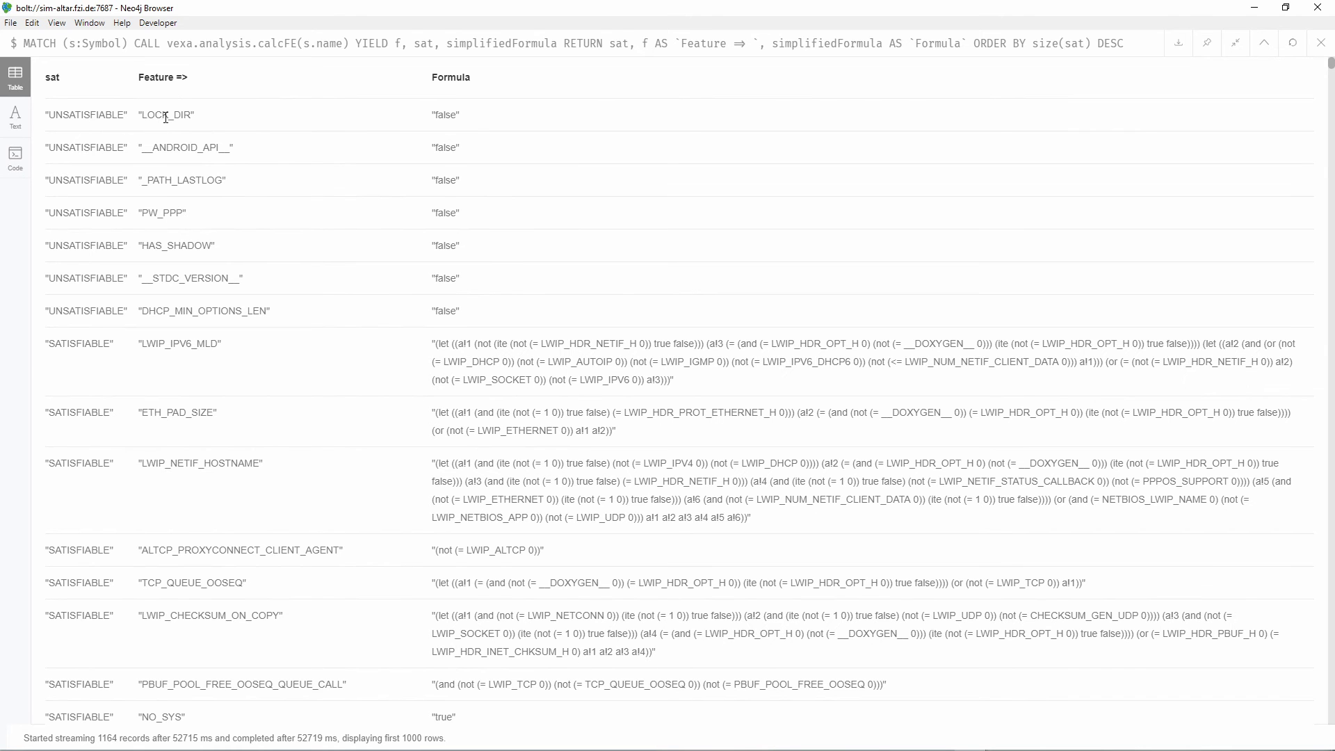
Highlight the NO_SYS feature, examine the satisfiable features and formulas below it, and leave the full-screen view.
scroll(292, 232, down, 3)
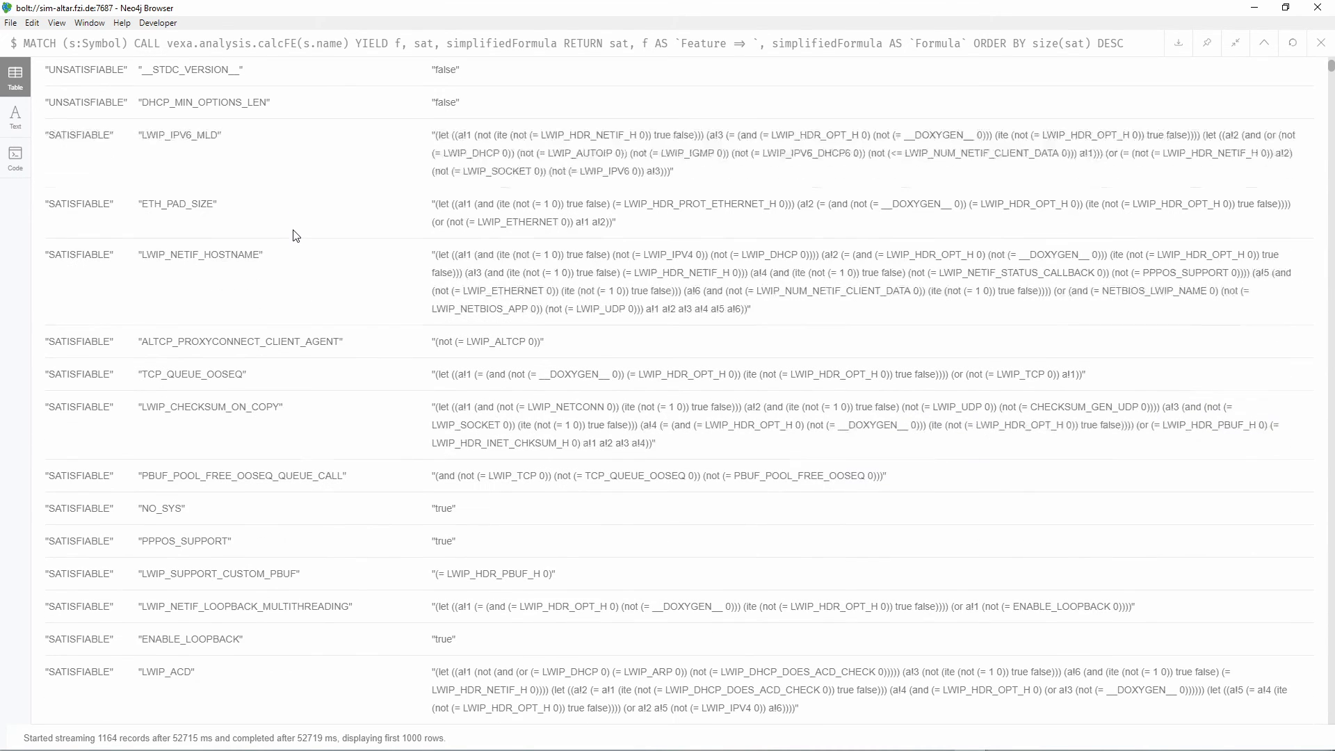
double_click(168, 509)
scroll(179, 464, down, 4)
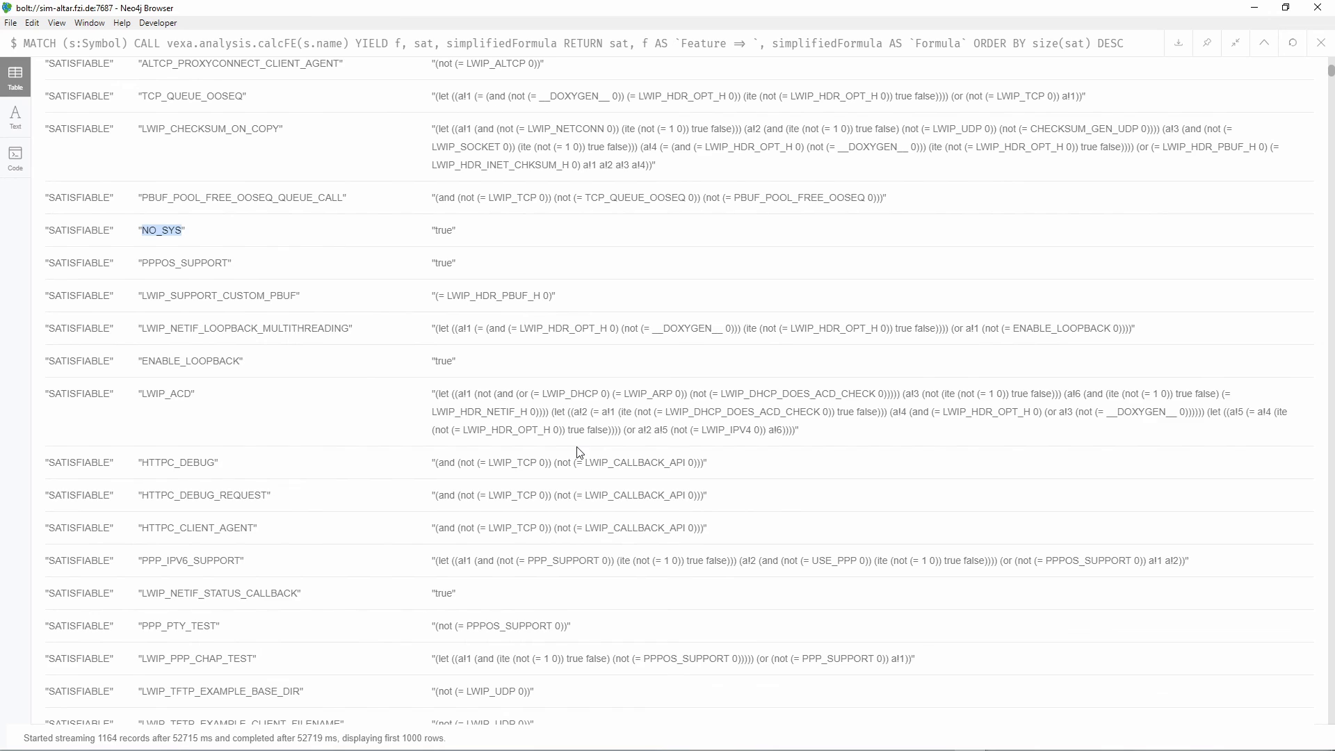
scroll(571, 429, down, 8)
scroll(576, 459, down, 4)
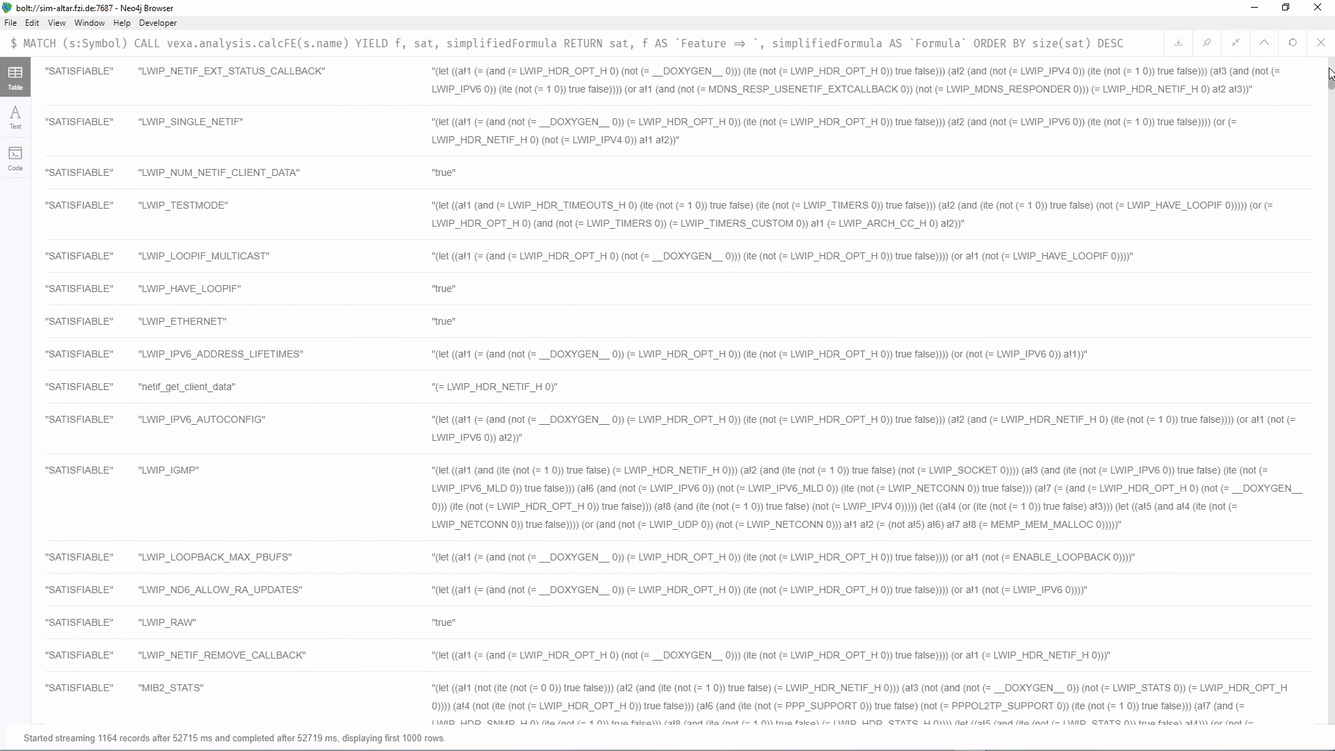
drag(1328, 89, 1328, 66)
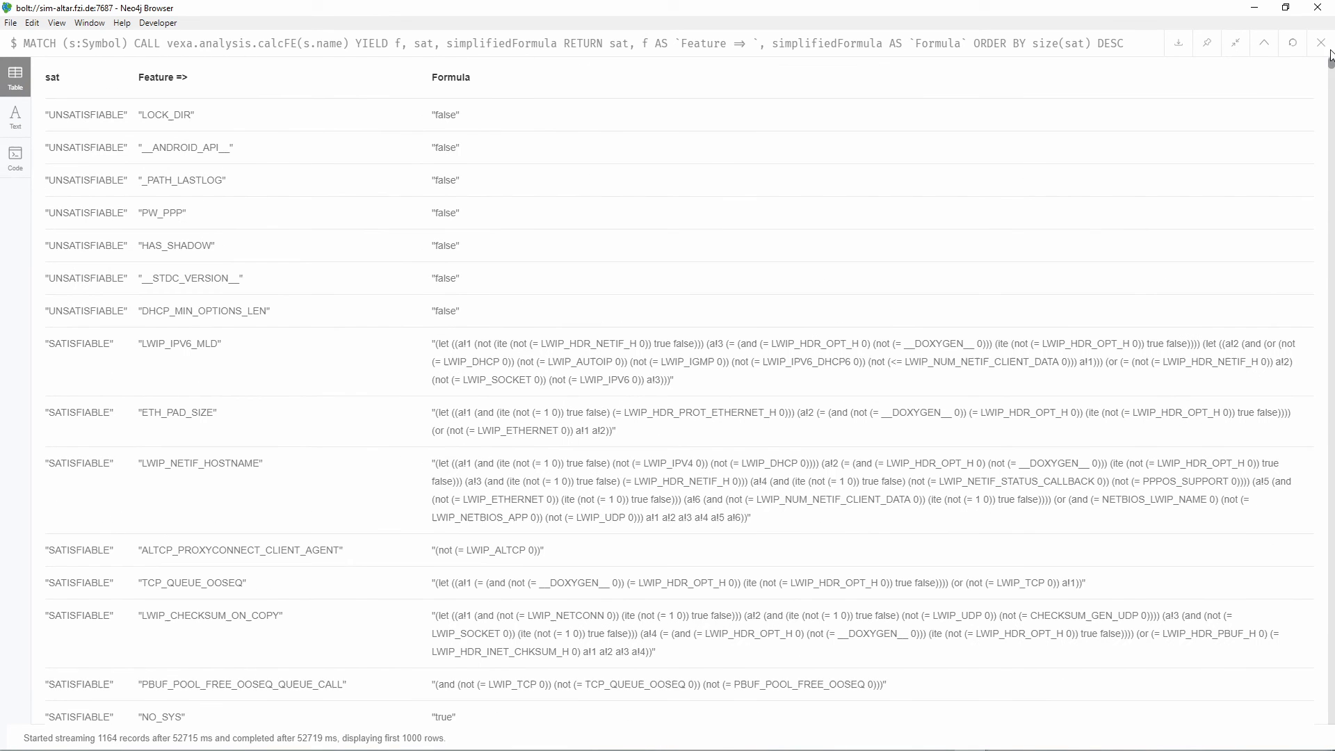
click(1230, 50)
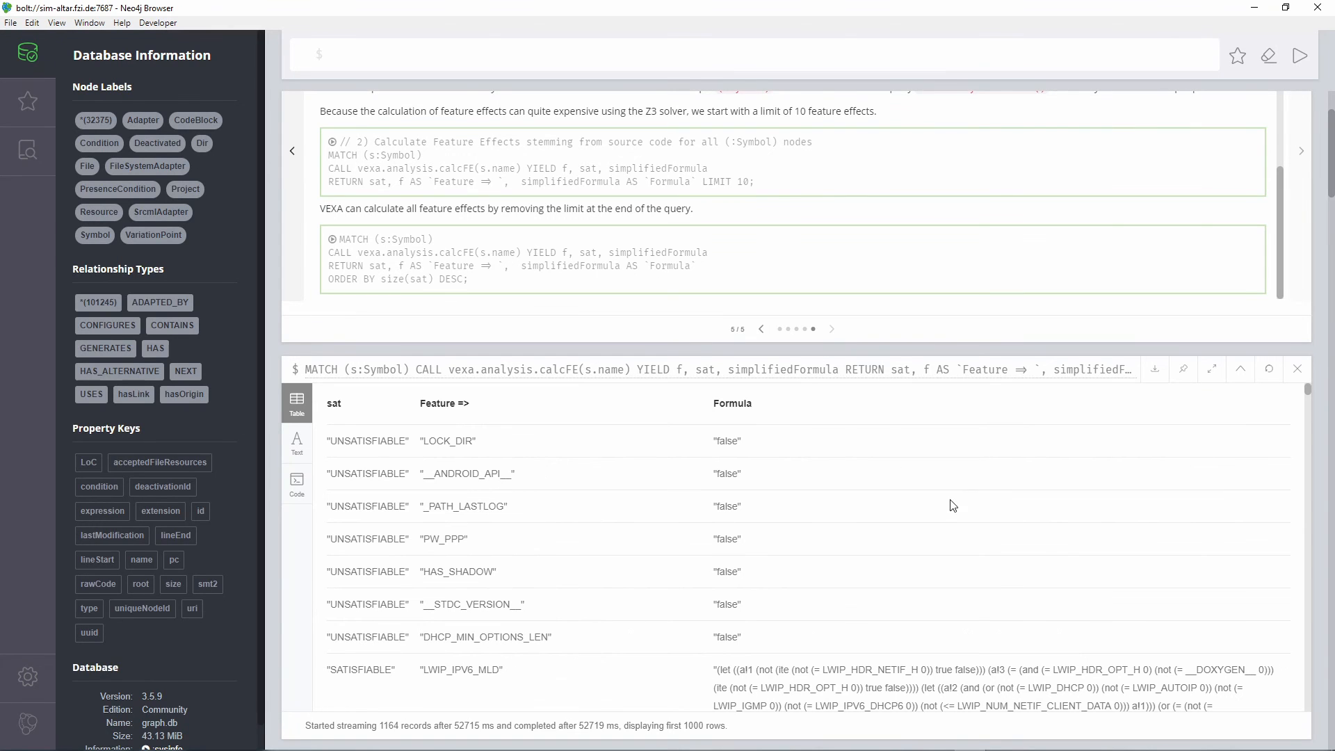
Display the LIMIT 10 feature effect results in full screen, highlight the LWIP_ALTCP_TLS feature, and leave the full-screen view.
scroll(1113, 529, down, 4)
scroll(1314, 442, down, 4)
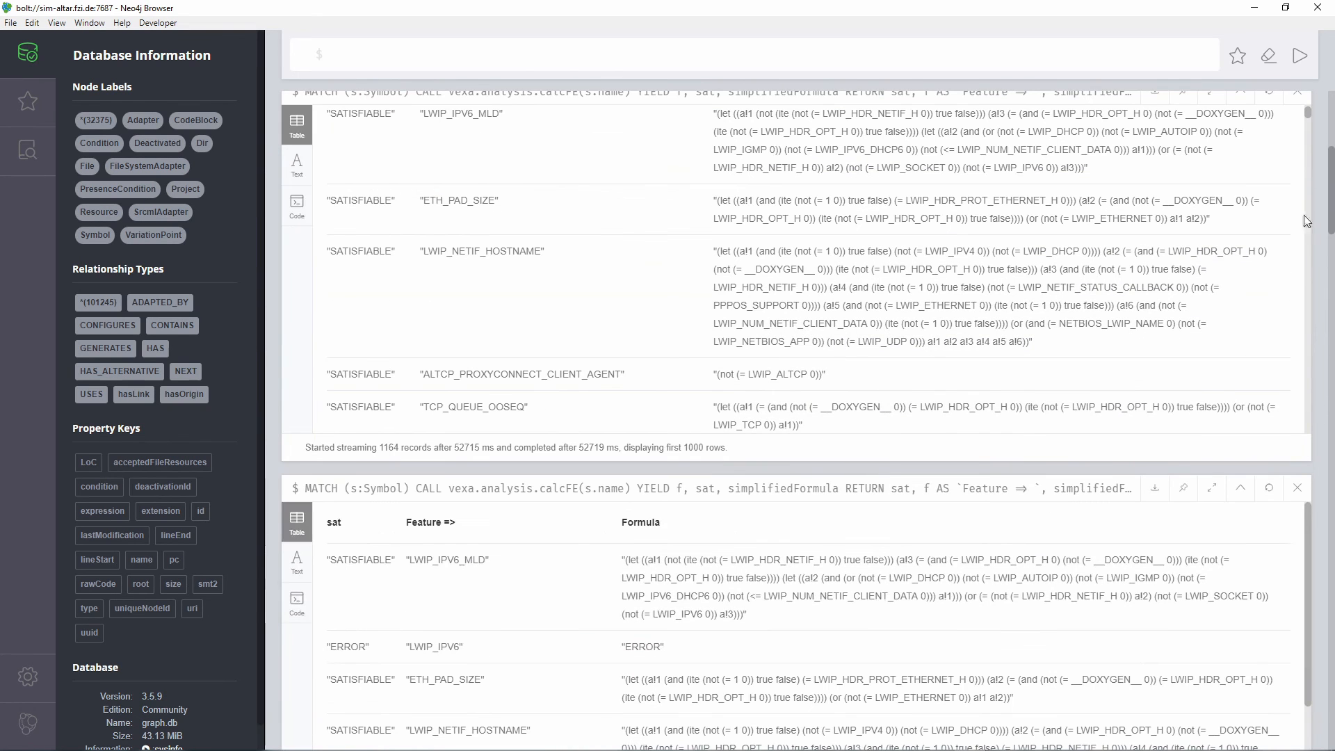
click(1213, 491)
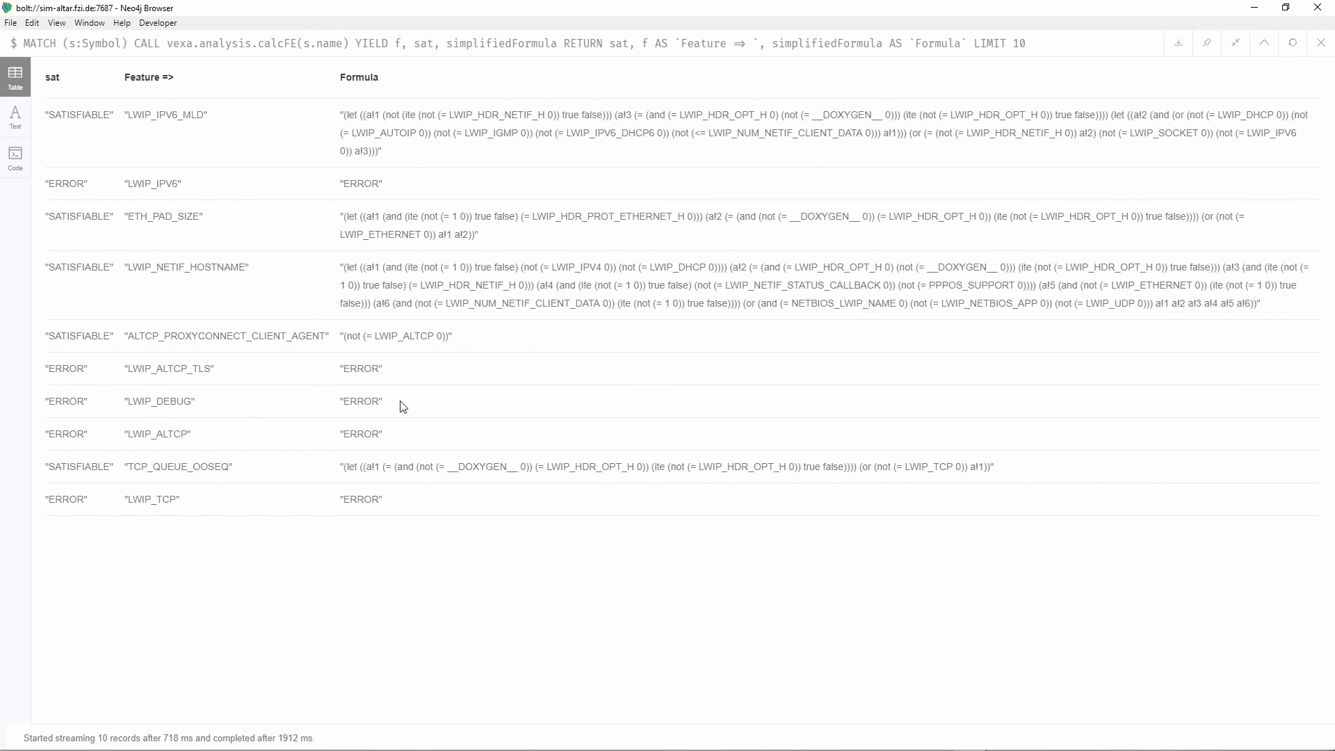
double_click(170, 373)
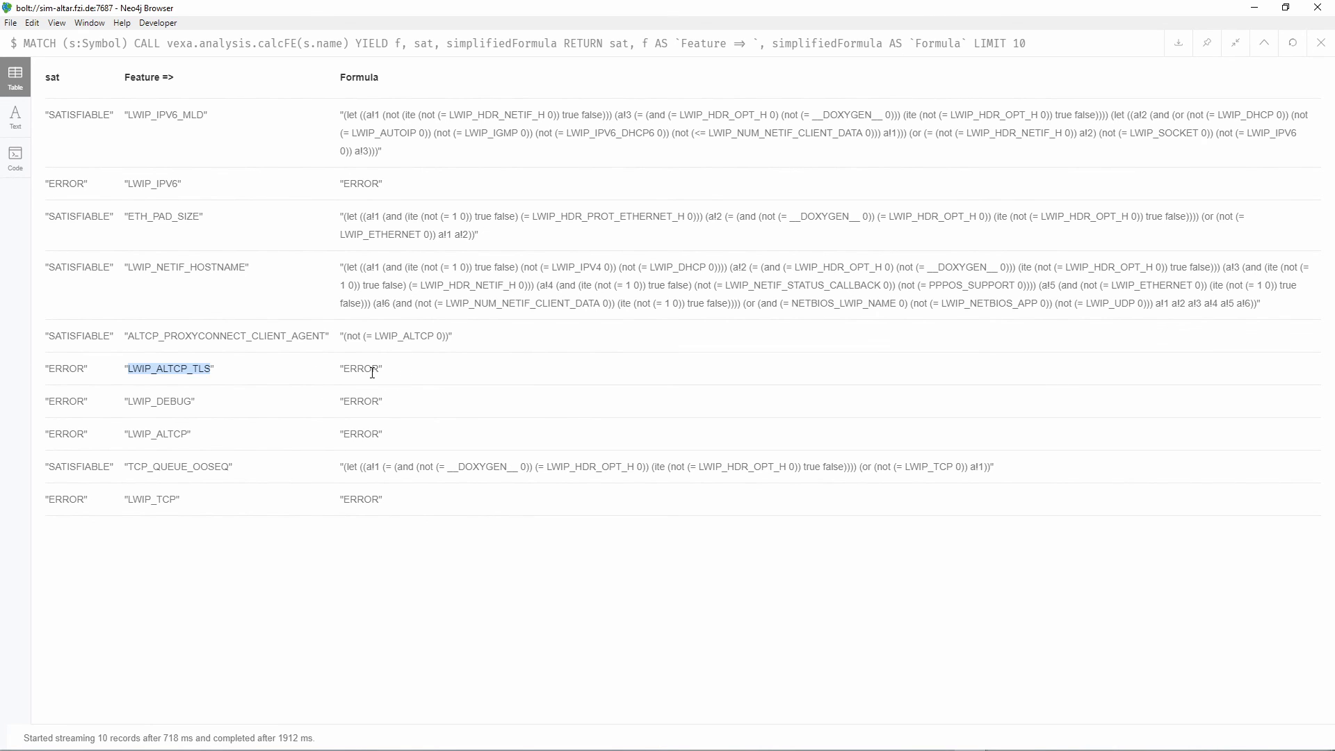
click(1236, 46)
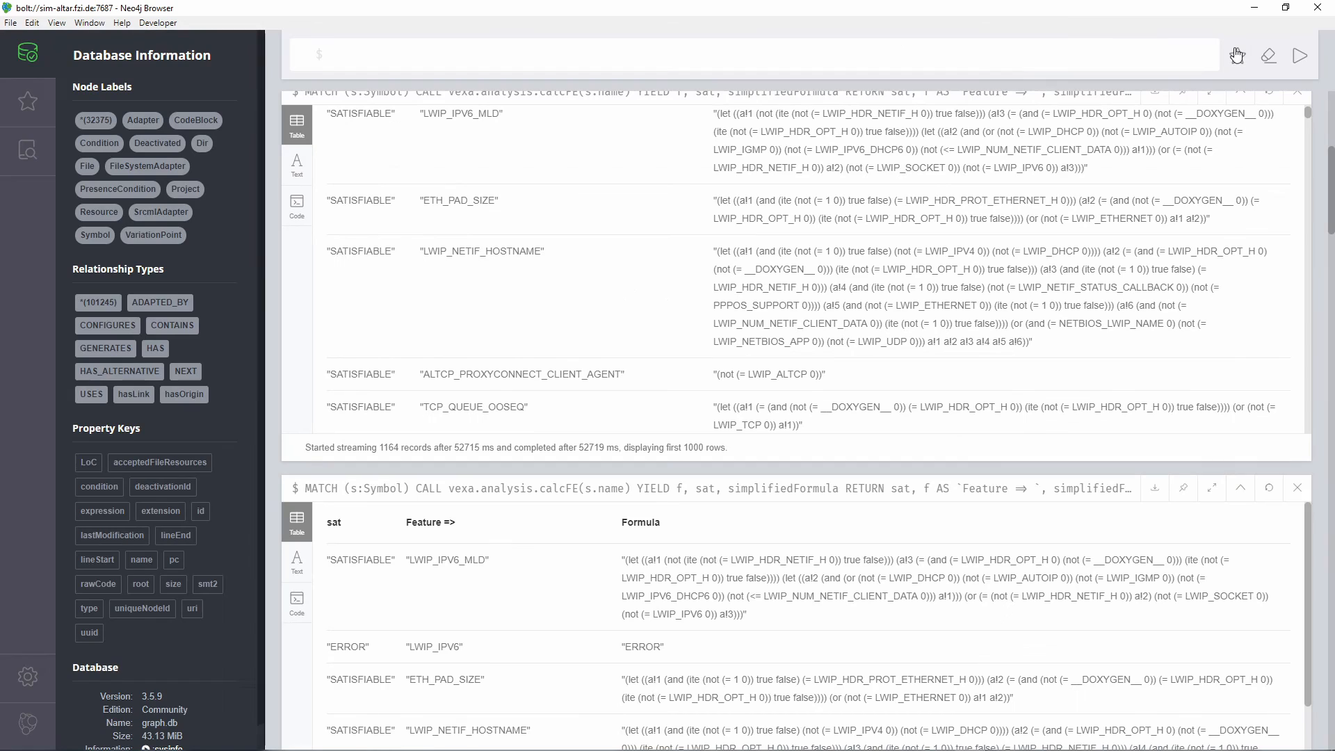